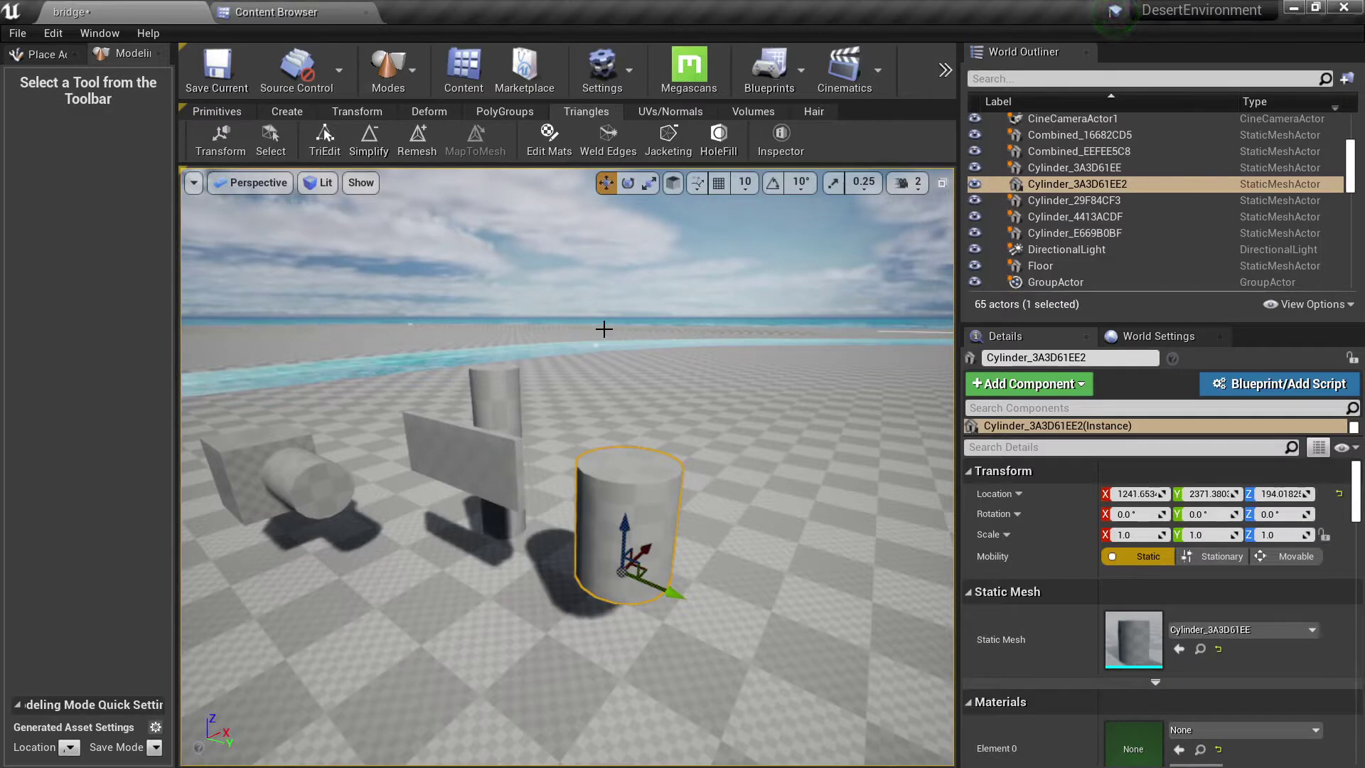
- Place a wide, thin box primitive on an empty area of the floor beside the existing shapes
right_click_drag(611, 545, 633, 485)
left_click_drag(632, 485, 419, 190, "alt")
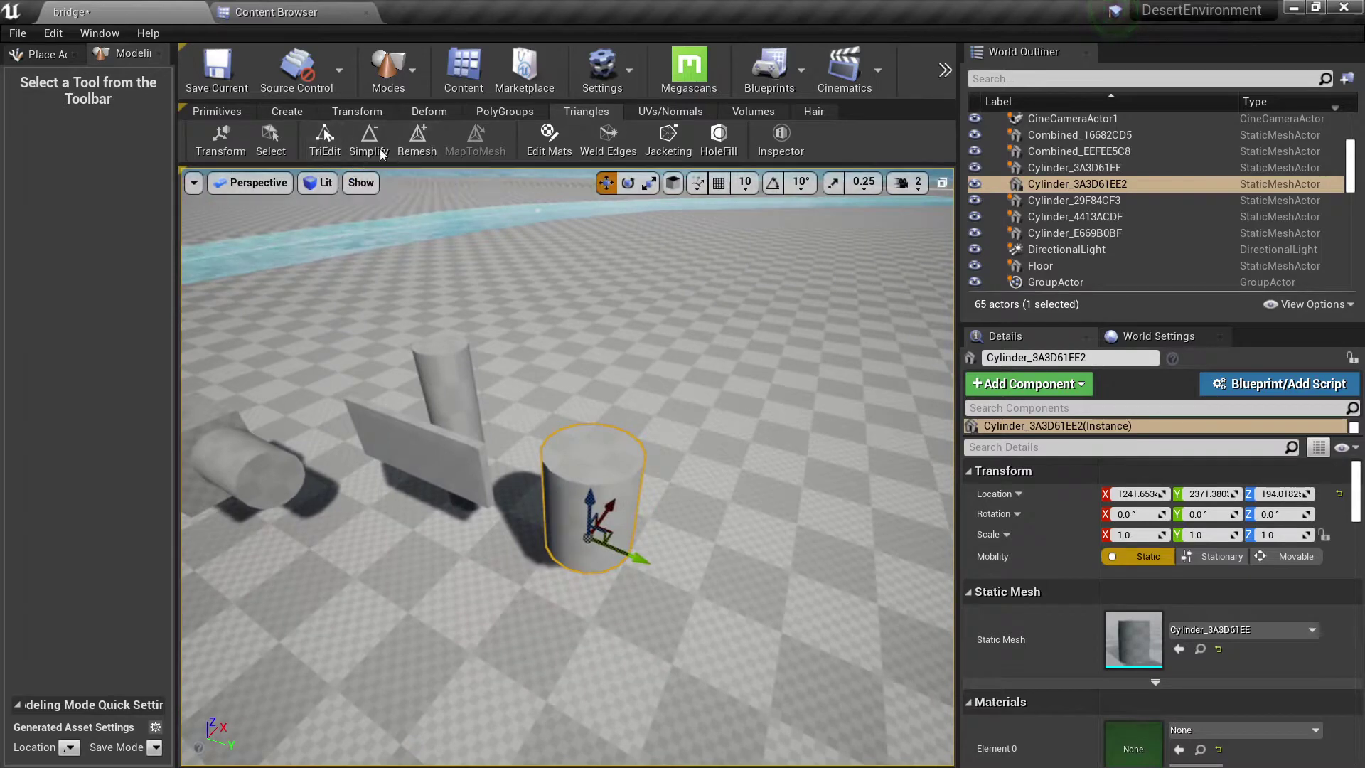
right_click_drag(536, 305, 629, 295)
left_click(212, 110)
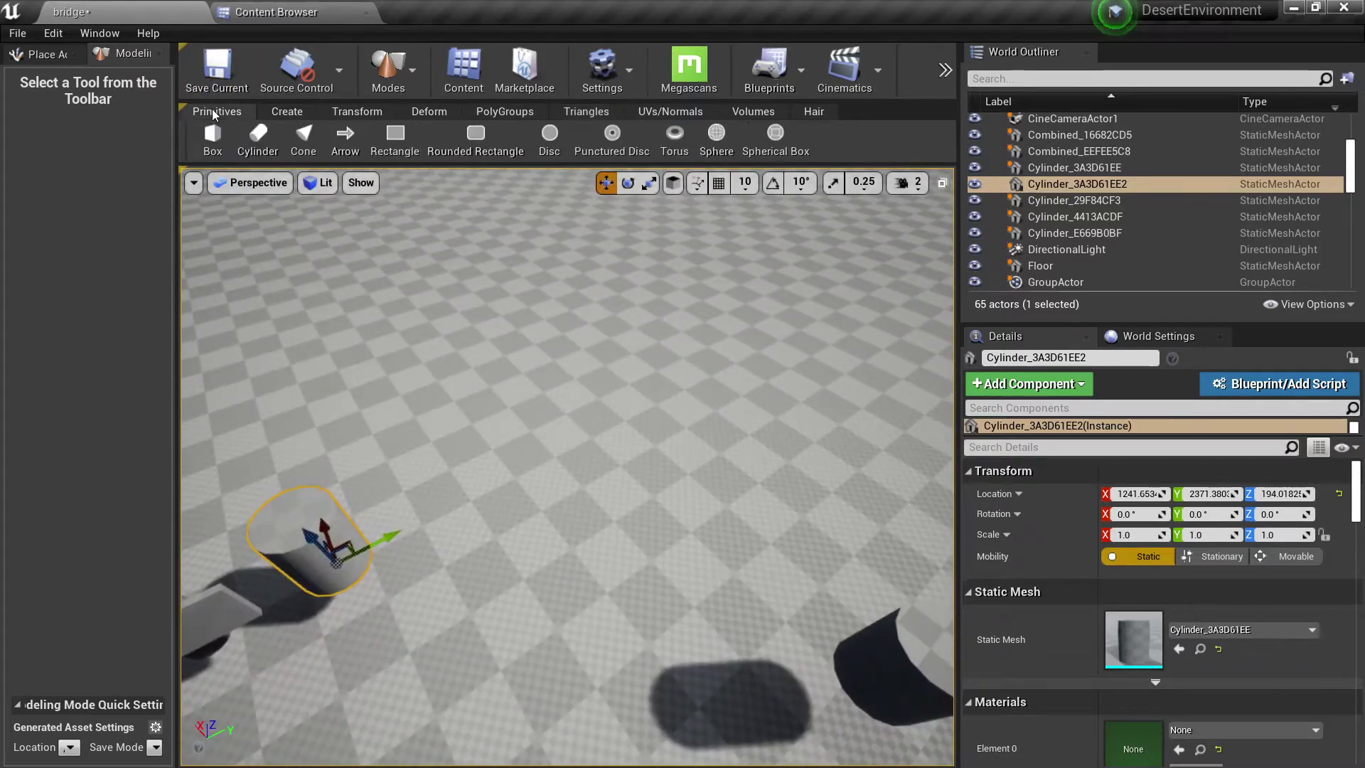
left_click(268, 136)
left_click(523, 418)
right_click_drag(505, 418, 461, 442)
left_click(218, 151)
- Start TriEdit on the new wall-shaped box and select the triangle strips across one middle segment of its top face
left_click(505, 111)
left_click(585, 111)
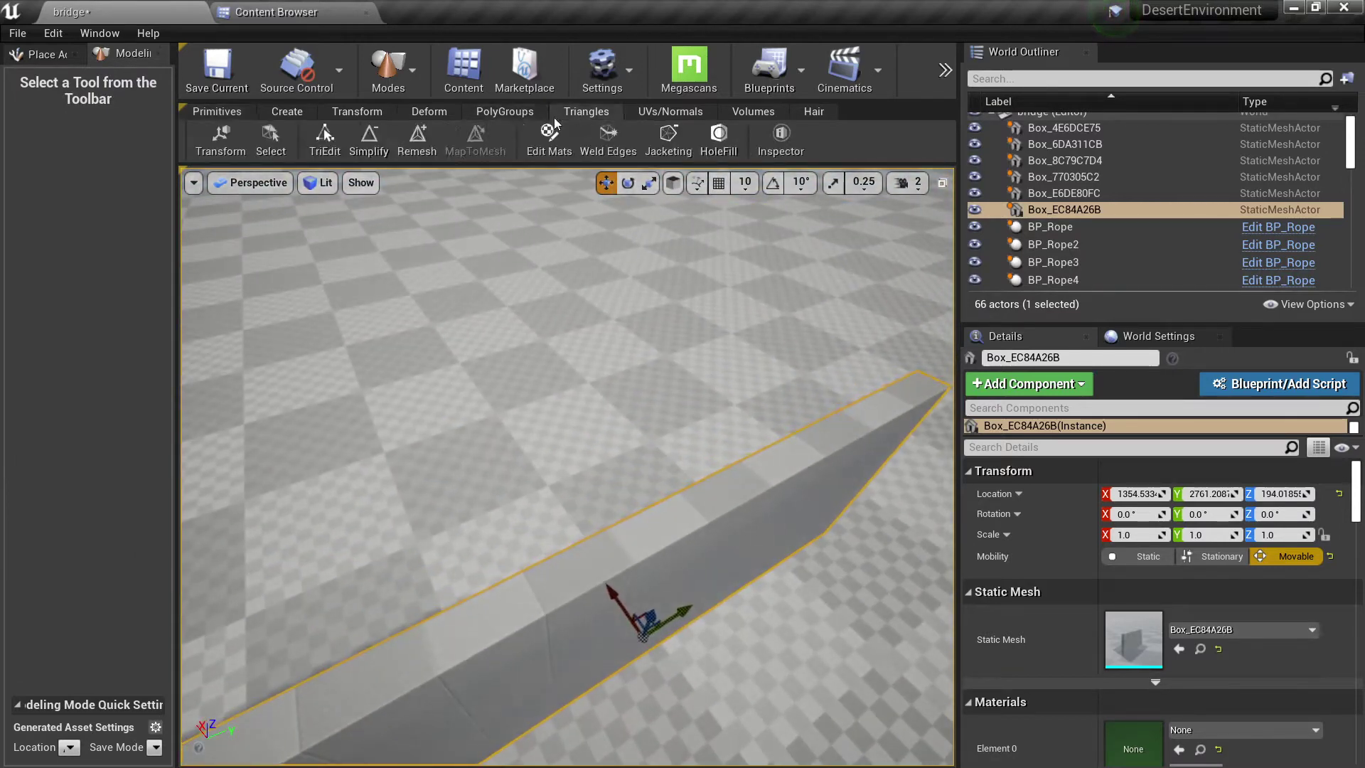
left_click(330, 145)
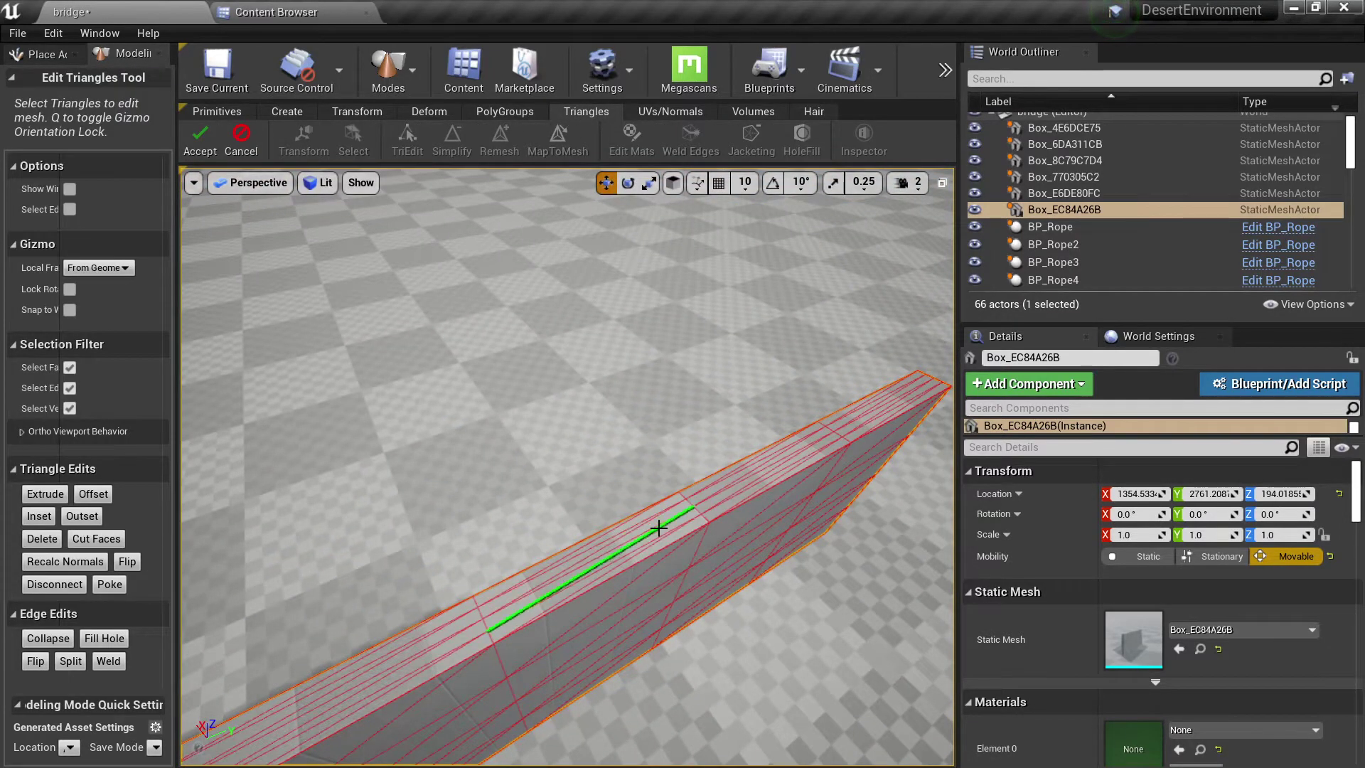
right_click_drag(589, 562, 639, 561)
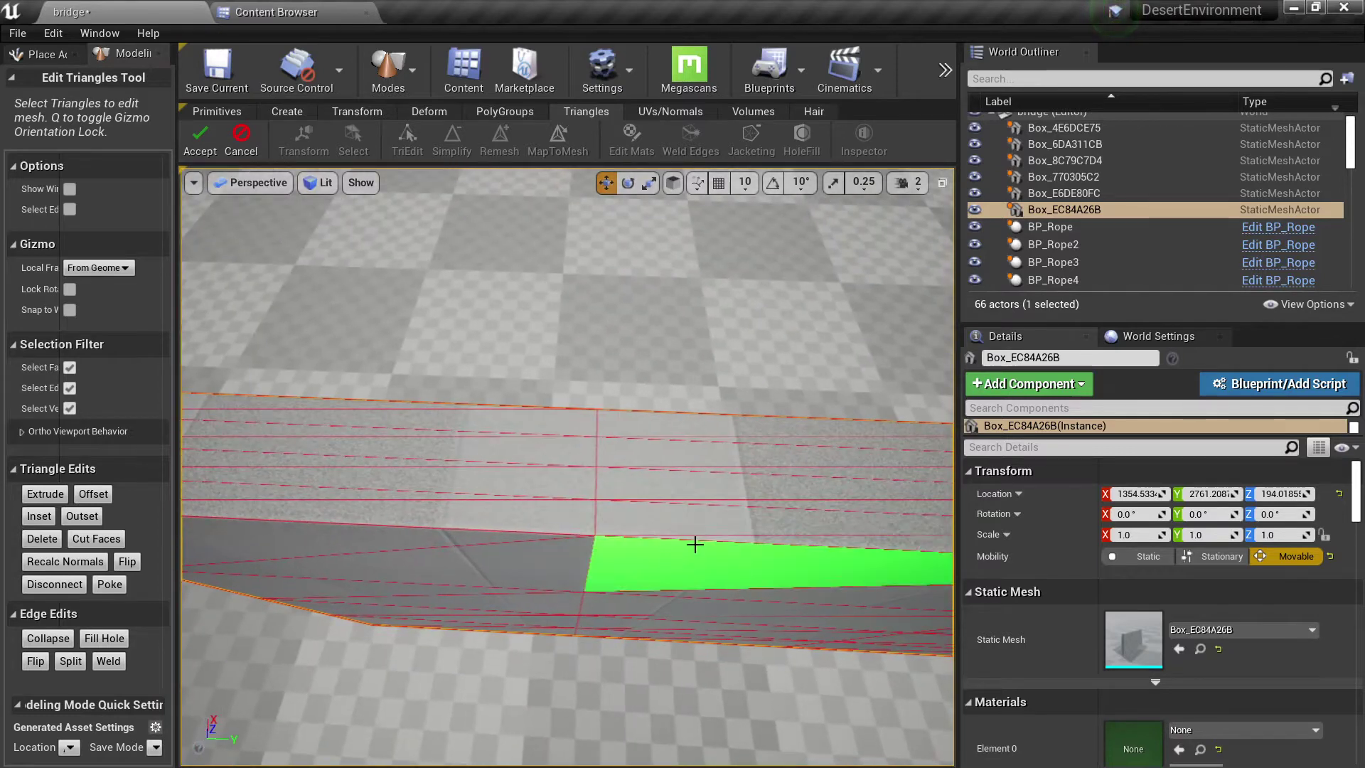
left_click(688, 520)
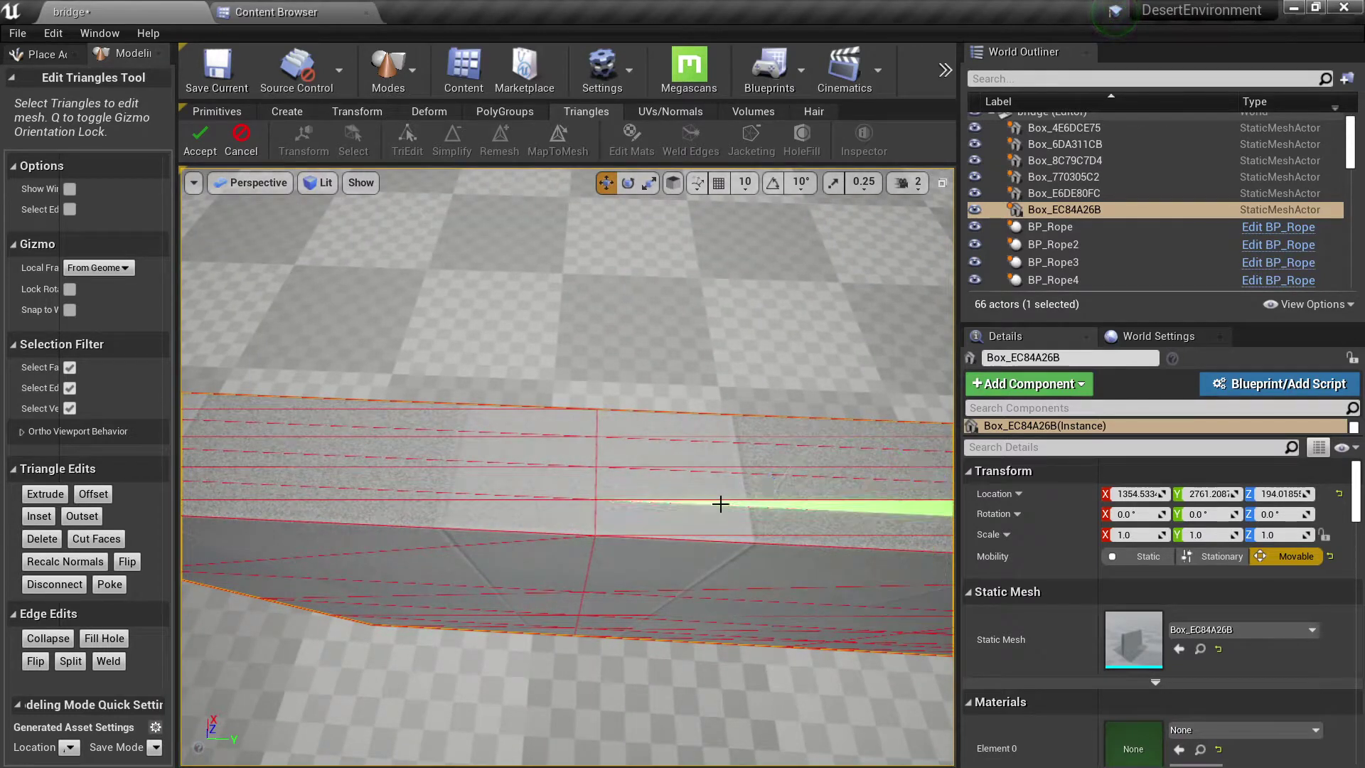
left_click(740, 470)
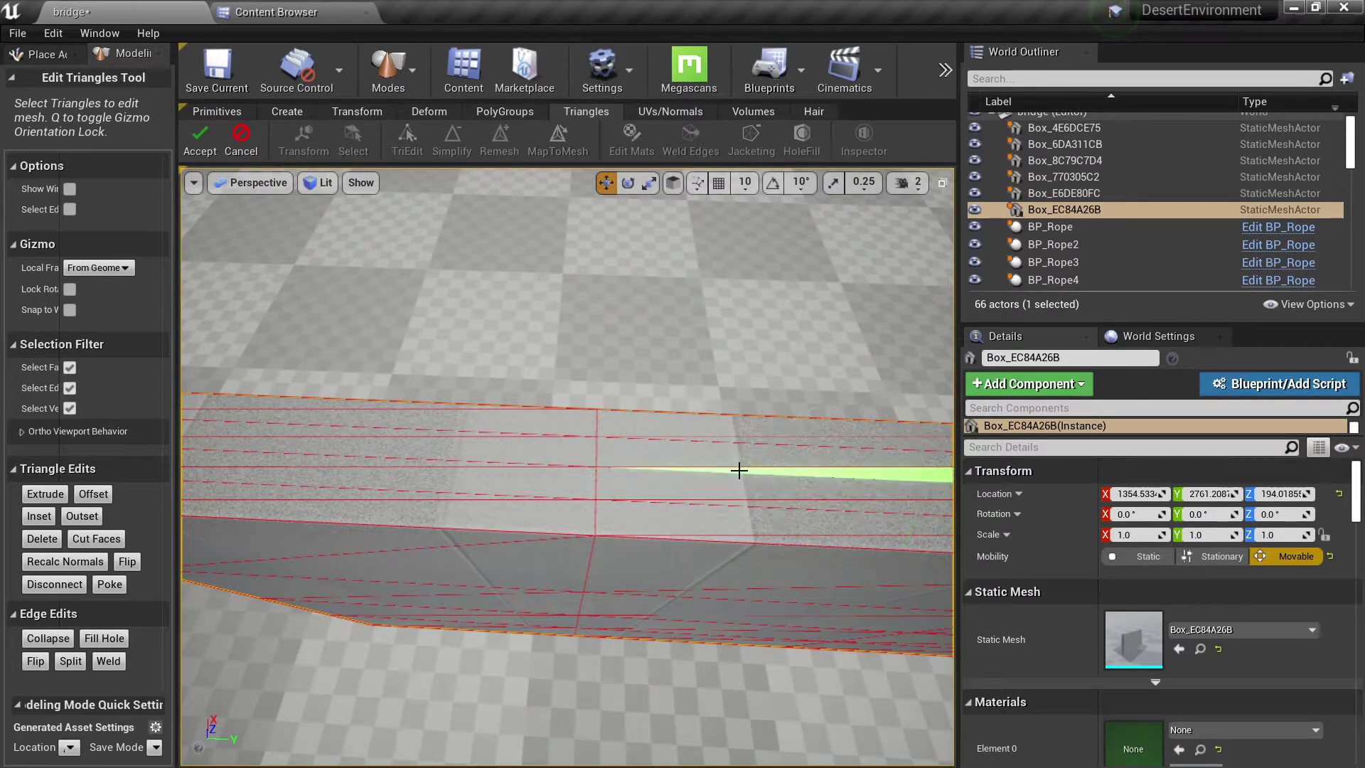
left_click(690, 456)
left_click(655, 427, "shift")
right_click_drag(658, 440, 693, 442)
left_click(654, 454, "shift")
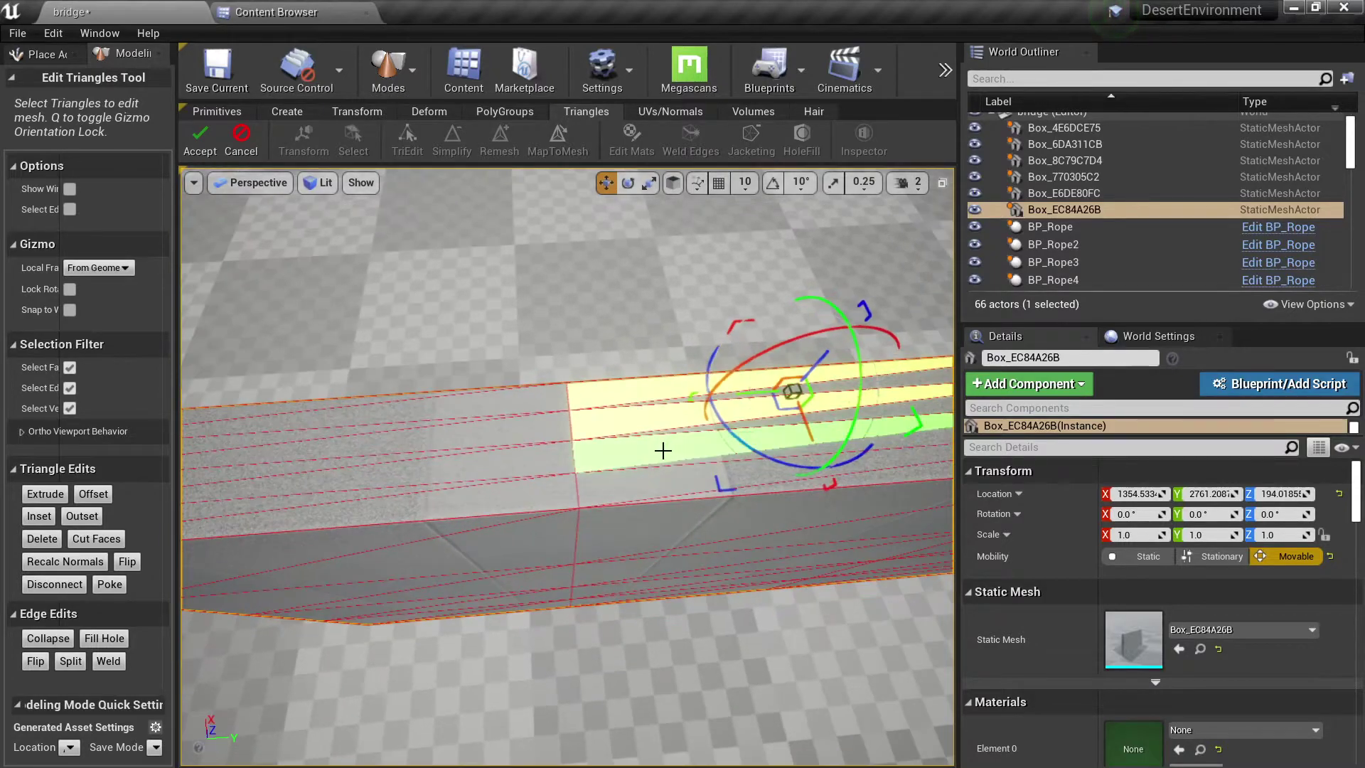
left_click(634, 486, "shift")
- Raise the selected top triangles to form a raised section along the wall's upper edge, and accept the edit
mouse_move(635, 487)
right_mouse_down()
mouse_move(853, 491)
mouse_move(635, 487)
right_mouse_up()
key("w")
key("s")
left_click_drag(598, 395, 583, 319)
key("d")
right_click_drag(609, 361, 403, 295)
key("w")
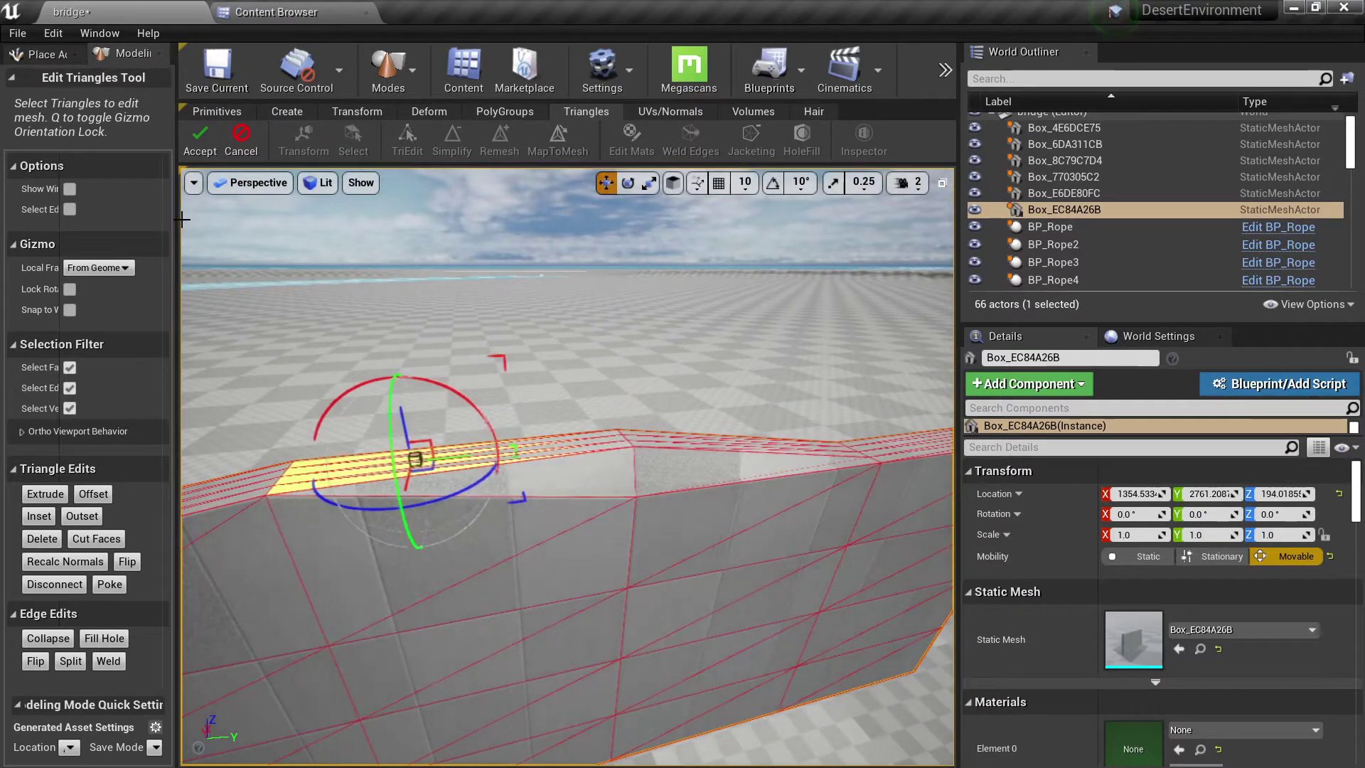
left_click(187, 130)
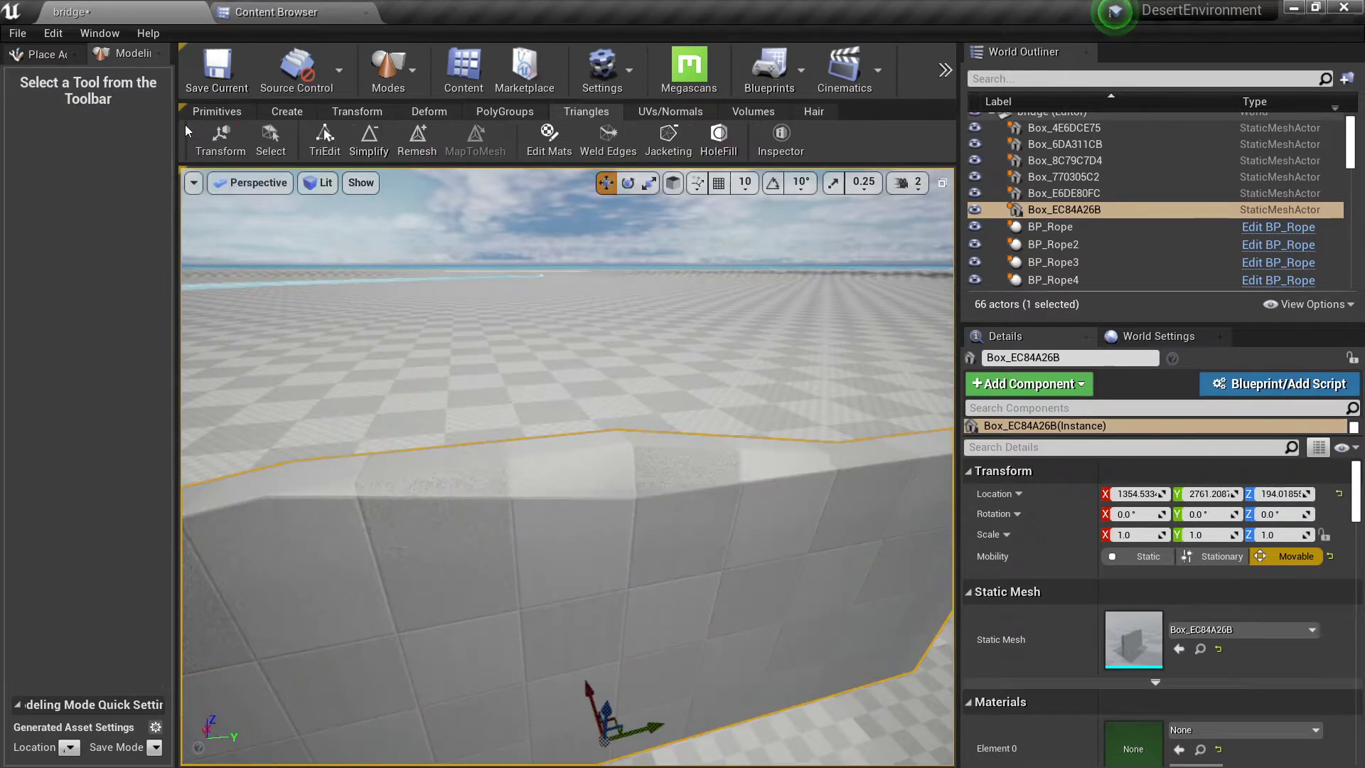
- Reopen TriEdit on the wall, widen the modeling panel so its options are readable, and accept the tool
left_click(334, 156)
left_click_drag(176, 336, 251, 332)
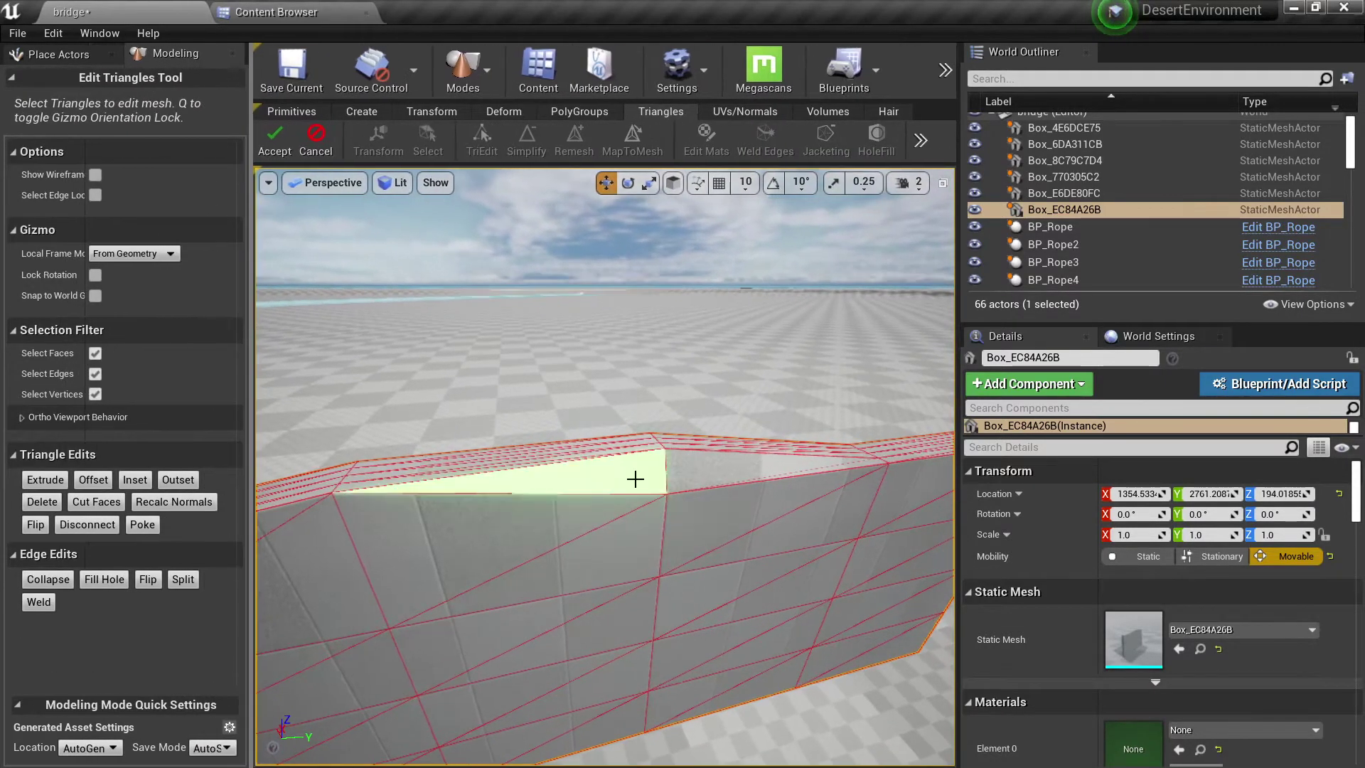
left_click(279, 147)
- Examine the wall's triangulation by comparing the lit, unlit and wireframe view modes
key("s")
right_click_drag(477, 320, 477, 377)
key("w")
mouse_move(757, 557)
right_mouse_down()
mouse_move(696, 469)
mouse_move(701, 530)
mouse_move(771, 534)
right_mouse_up()
key("alt+2")
key("alt+4")
key("s")
key("alt+3")
key("alt+2")
key("a")
key("w")
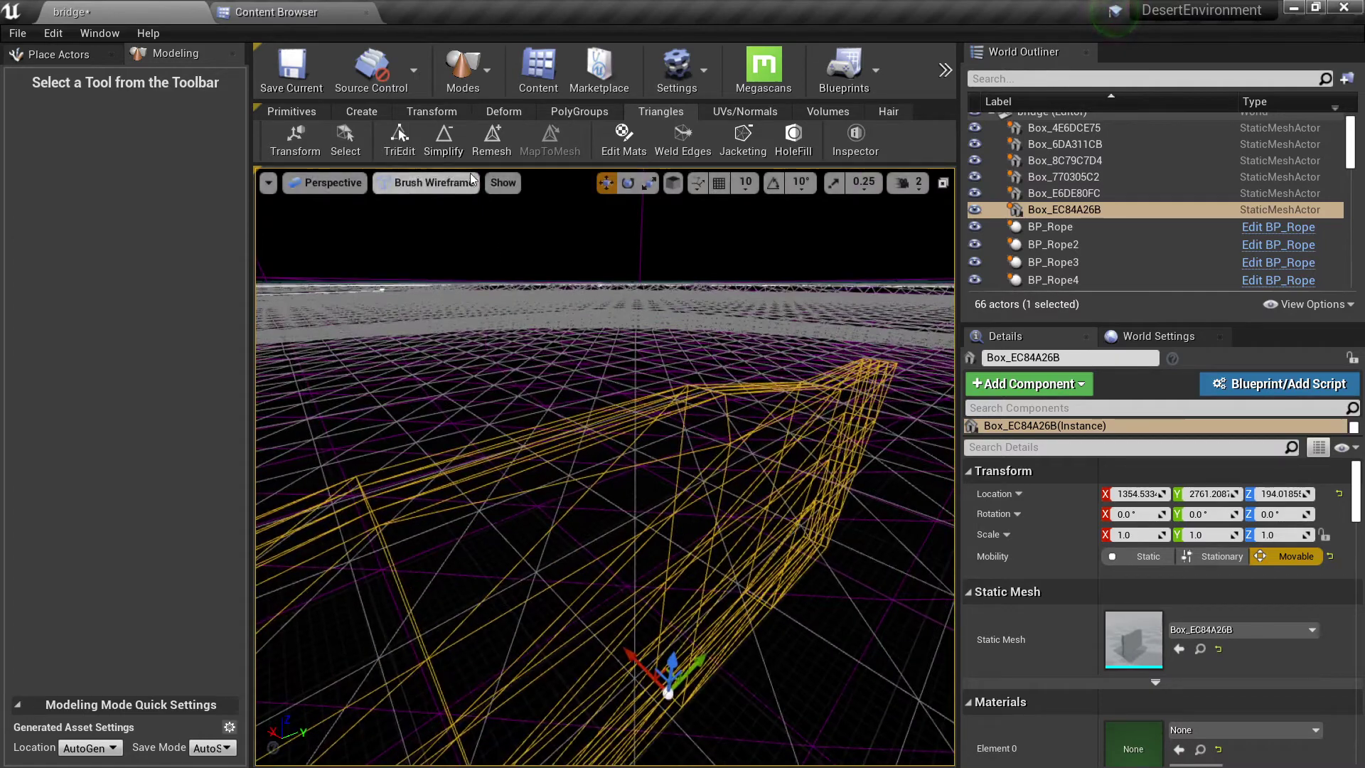
left_click(443, 145)
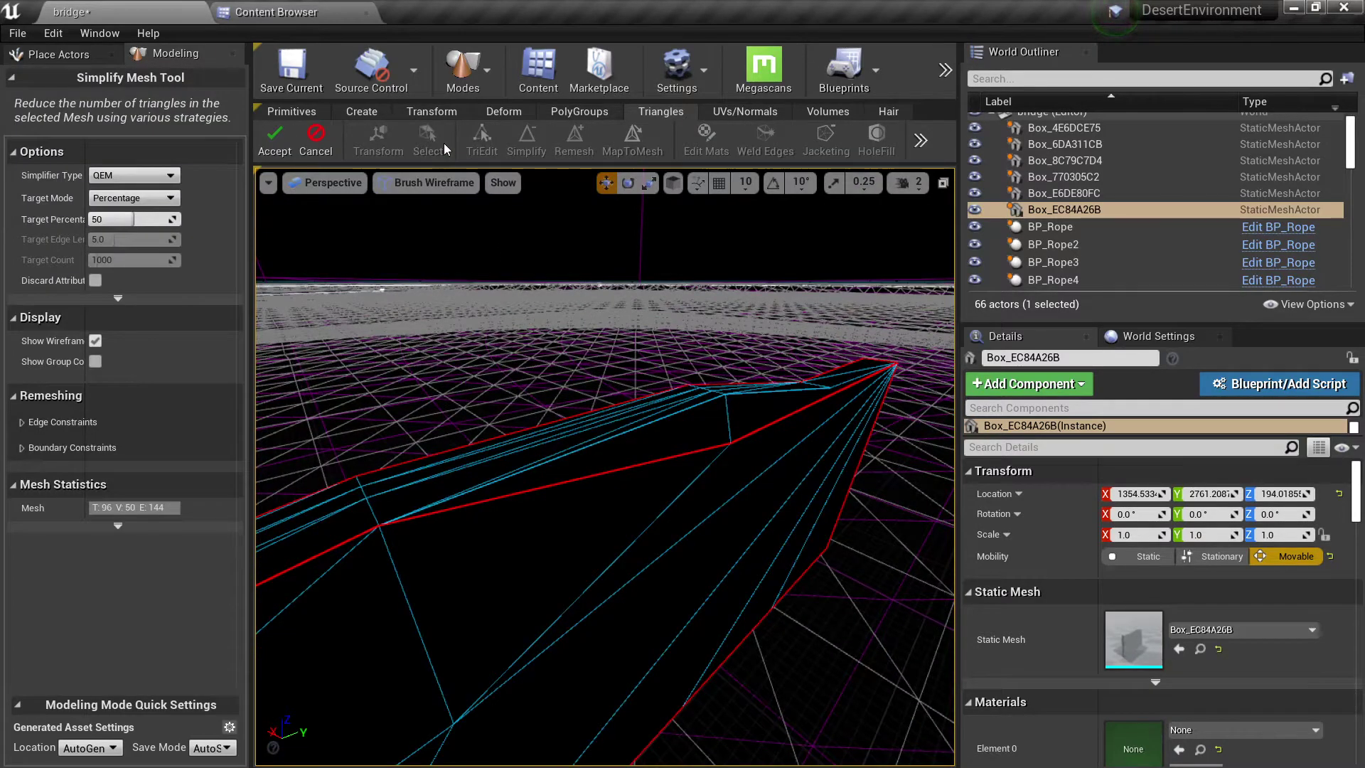
mouse_move(616, 438)
right_mouse_down()
mouse_move(602, 415)
mouse_move(603, 457)
right_mouse_up()
key("alt+4")
left_click(317, 137)
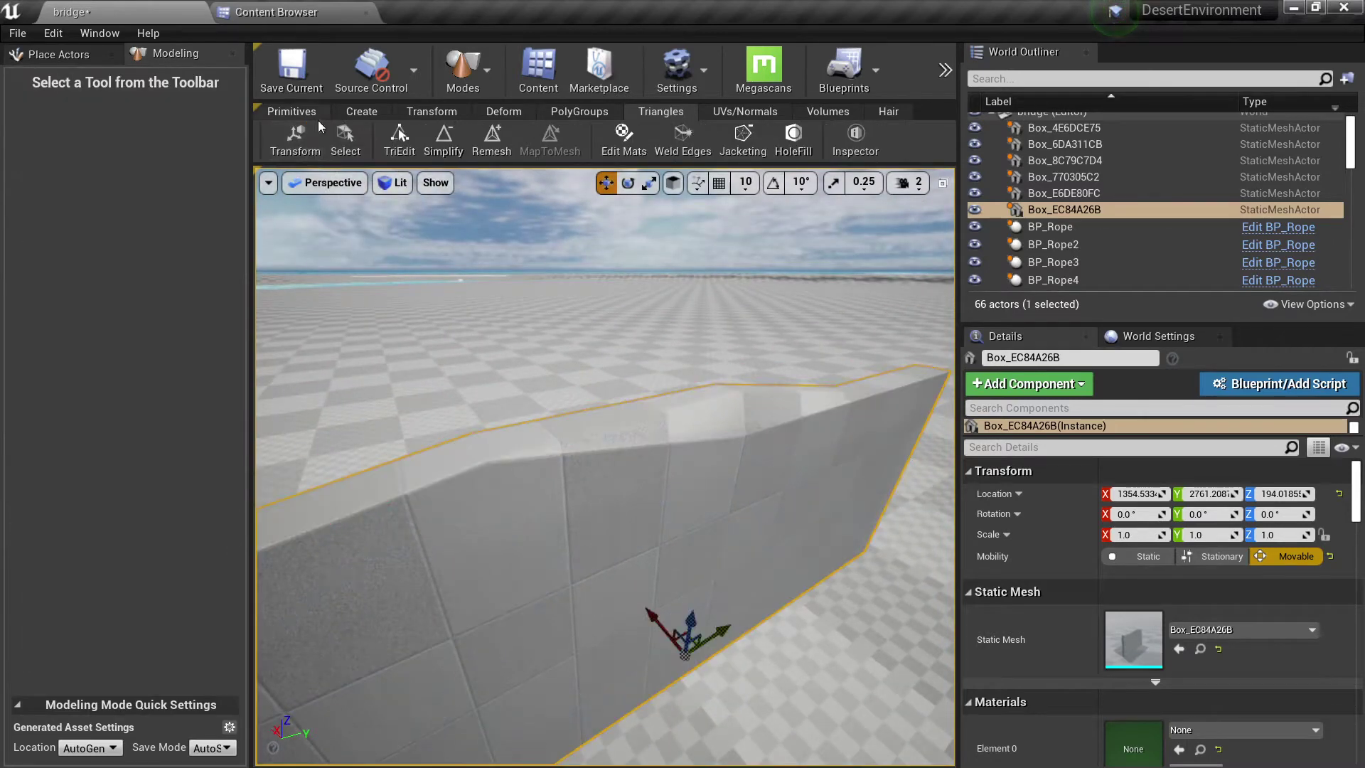
- Widen the viewport area, and remesh the wall with a target triangle count of 5000 and Mixed smoothing
left_click(393, 113)
left_click(506, 114)
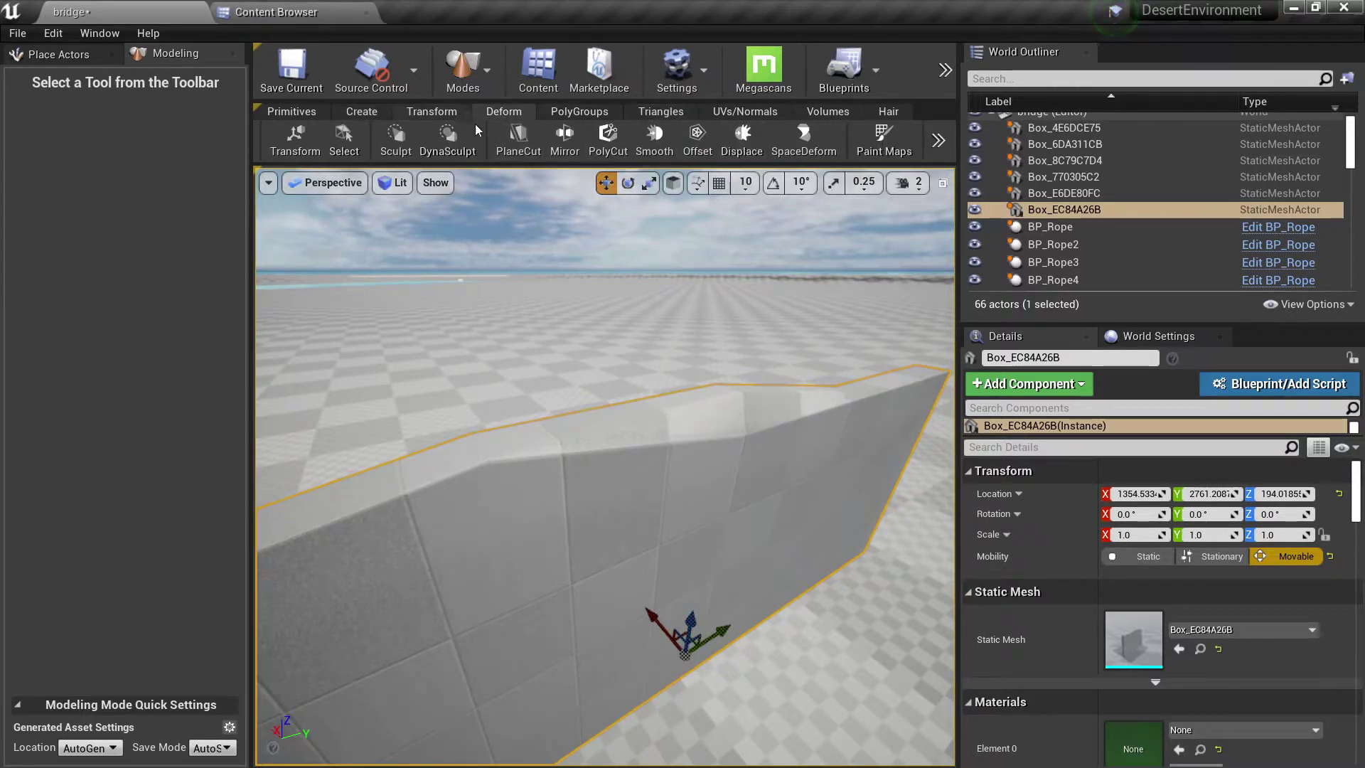
left_click_drag(959, 144, 1084, 131)
left_click(984, 144)
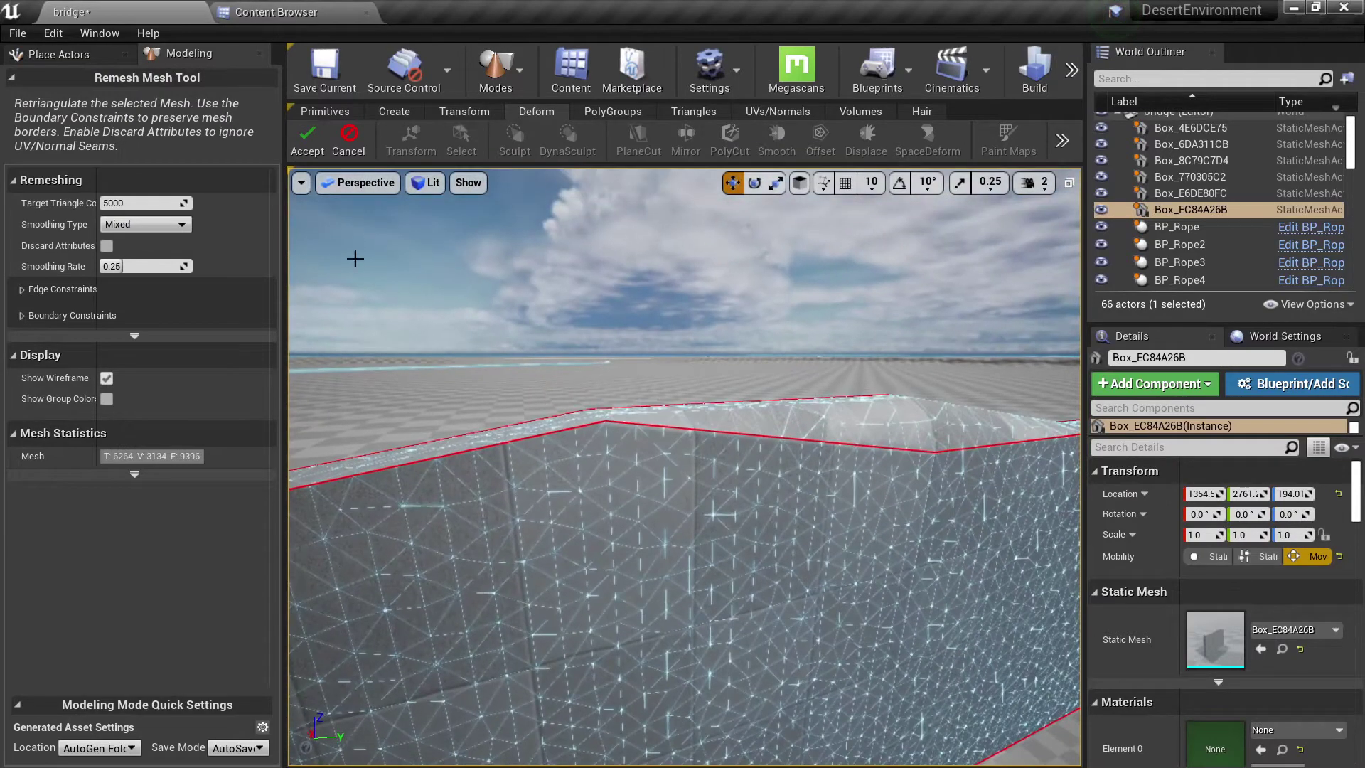
left_click(307, 139)
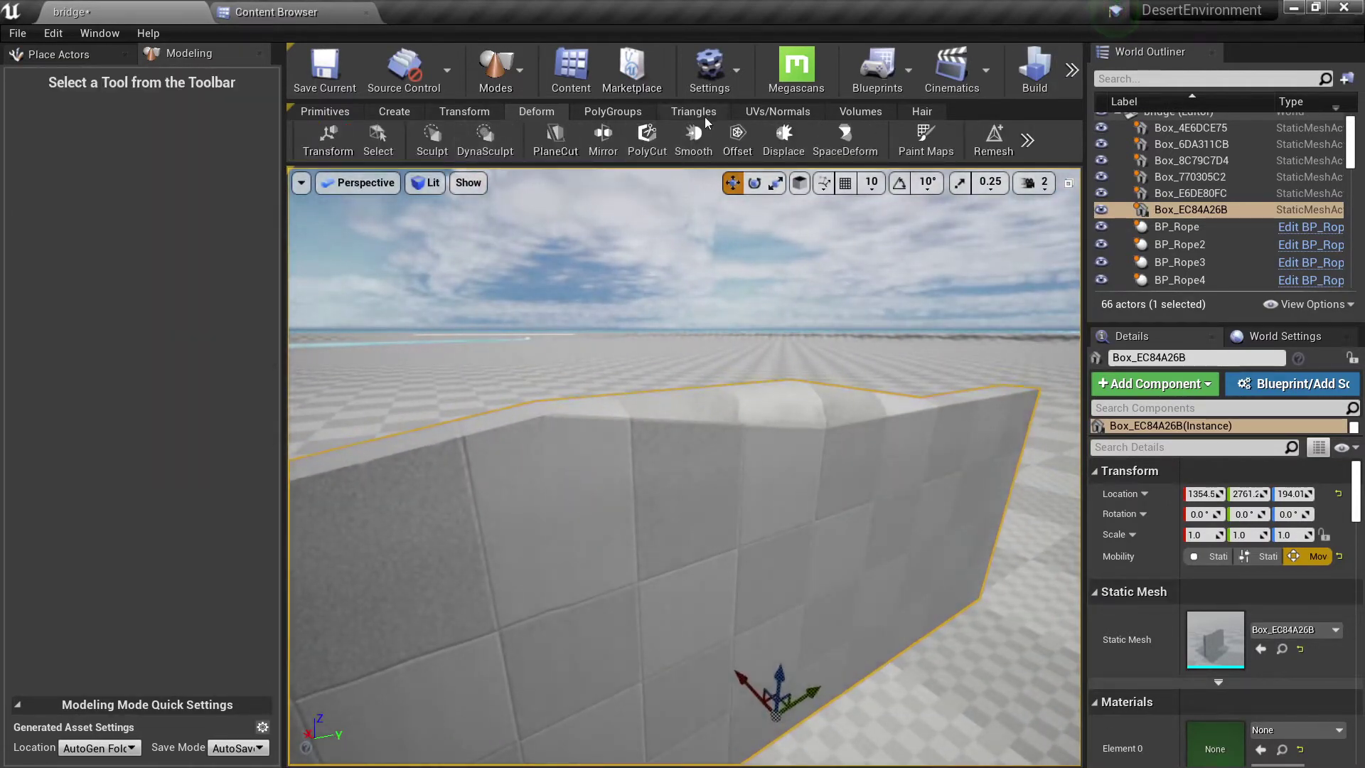
- Start the Simplify tool on the remeshed wall and view its side face
left_click(708, 117)
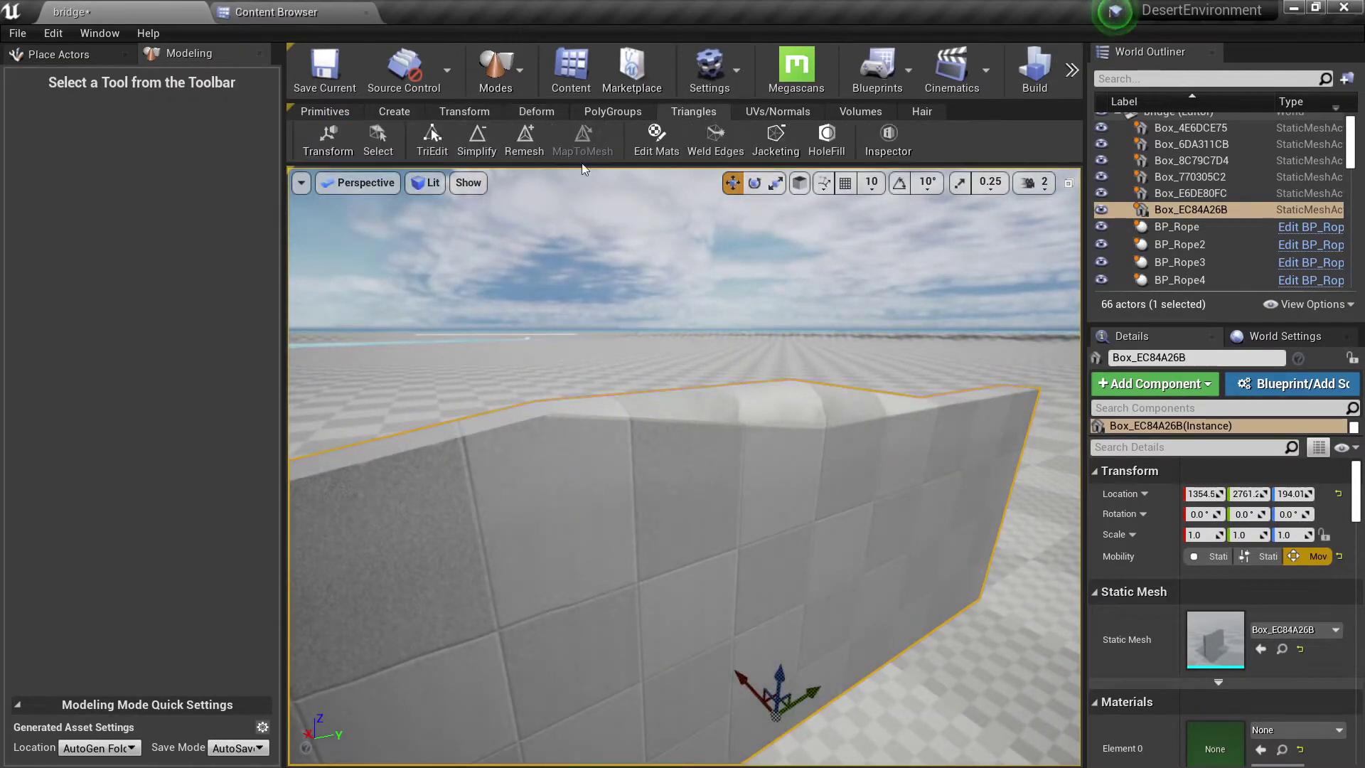
left_click(479, 139)
right_click_drag(681, 480, 725, 482)
left_click_drag(498, 316, 448, 319, "alt")
- Try the Normal Aware and UE4 Standard simplifier types on the wall, and return to QEM
left_click(157, 176)
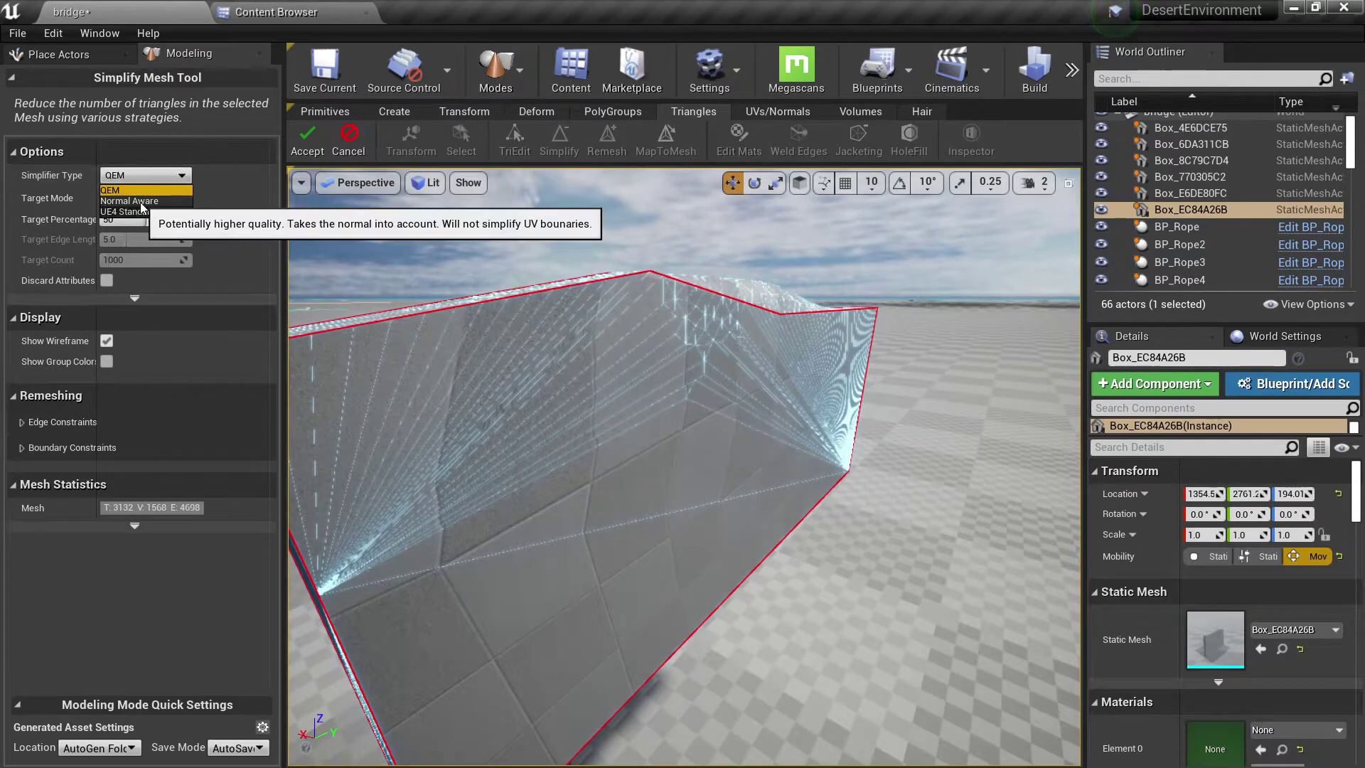
left_click(139, 201)
left_click(180, 178)
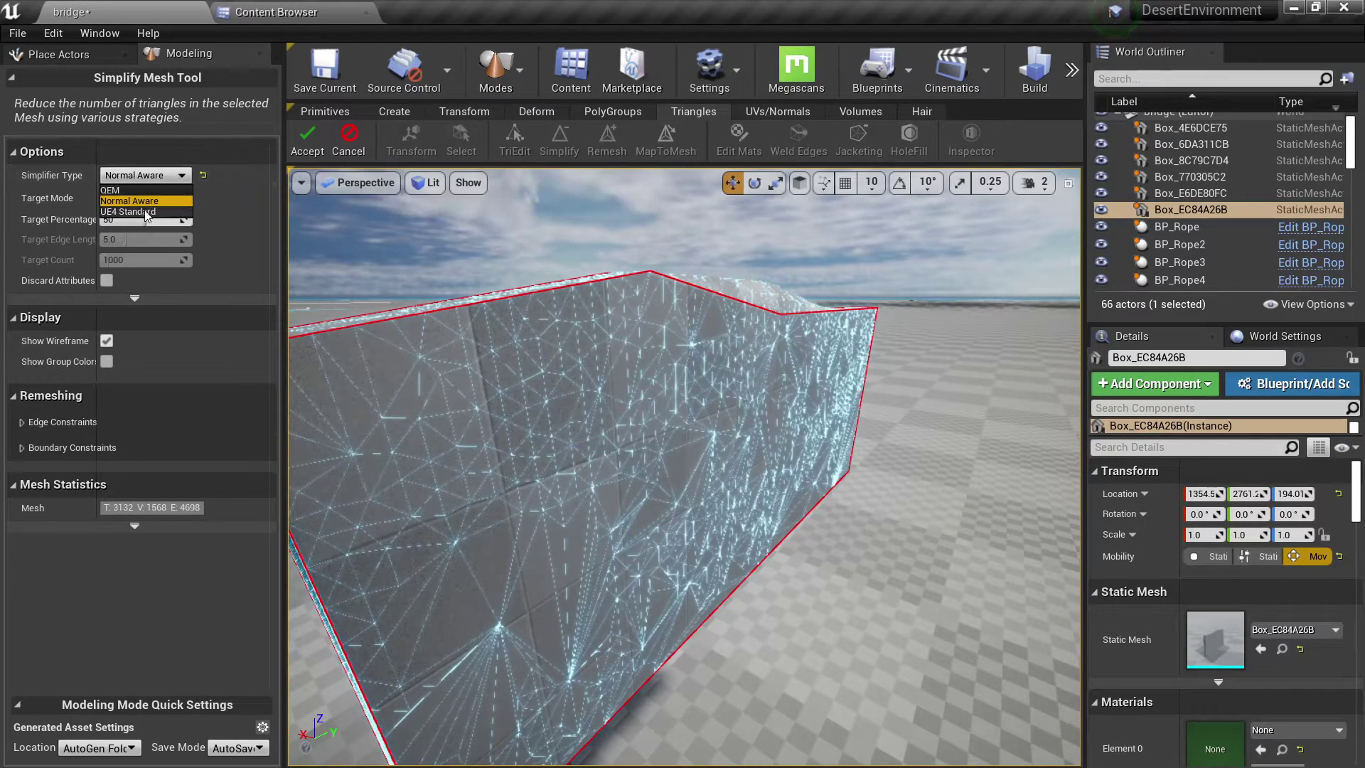
left_click(146, 214)
left_click_drag(594, 396, 498, 400, "alt")
left_click(145, 175)
left_click(142, 189)
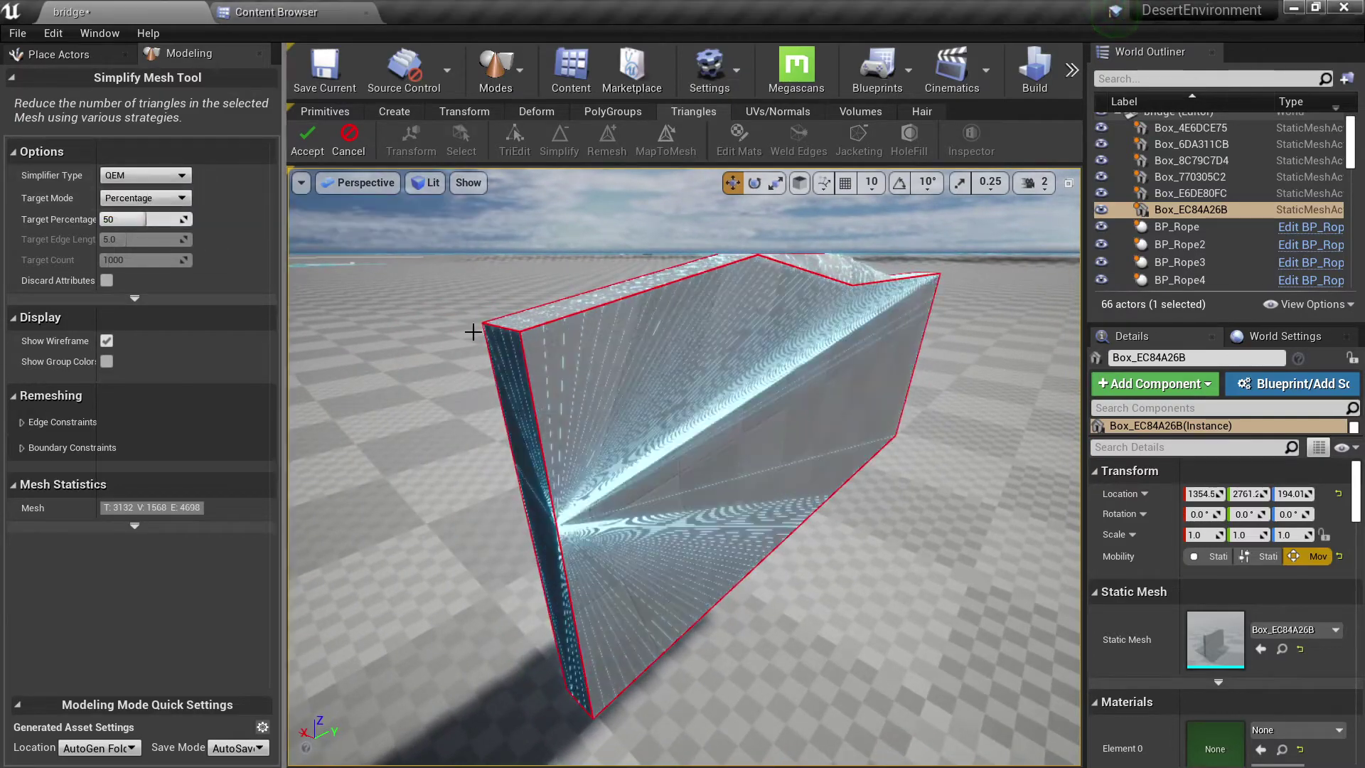
- Review the QEM wireframe and the target mode options, and set the target percentage to 100
key("w")
right_click_drag(539, 359, 459, 331)
left_click_drag(551, 434, 554, 444, "alt")
left_click(181, 197)
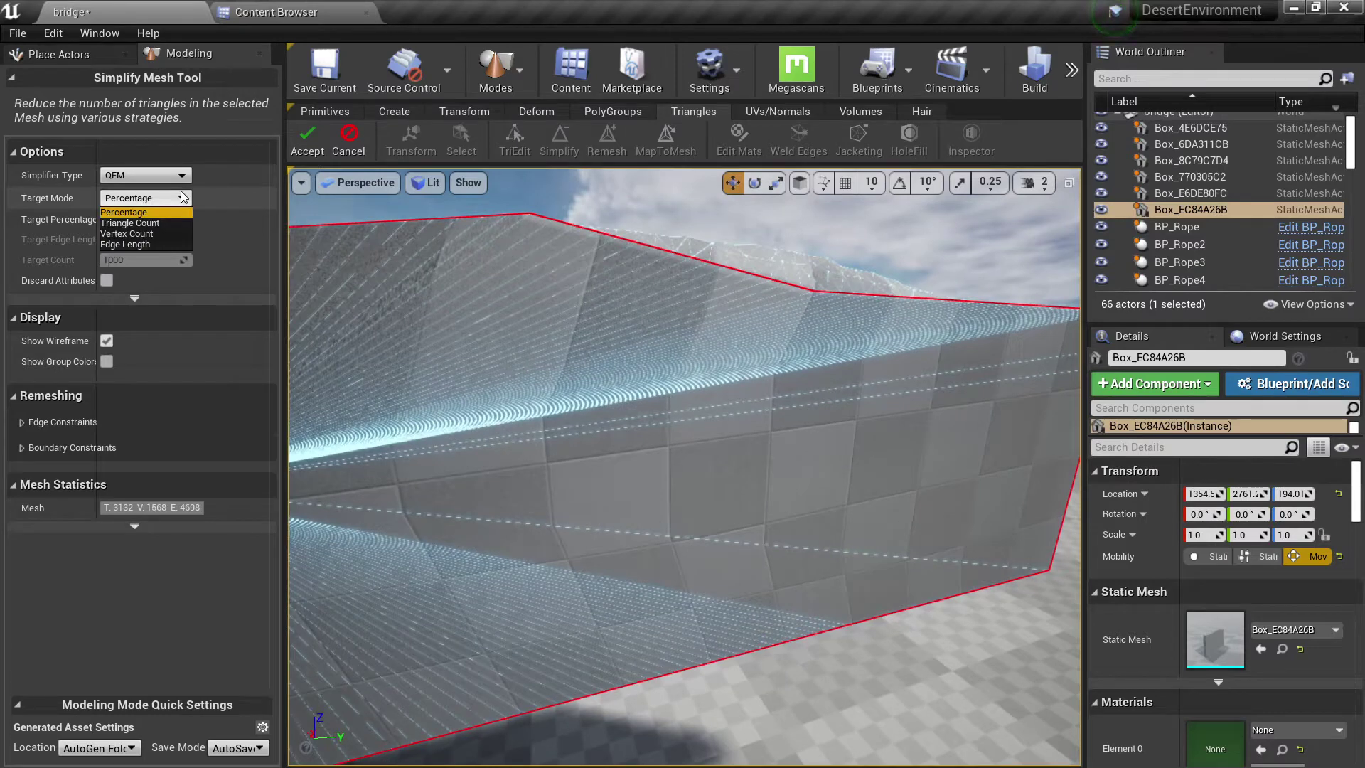
left_click(182, 196)
left_click_drag(542, 305, 546, 345, "alt")
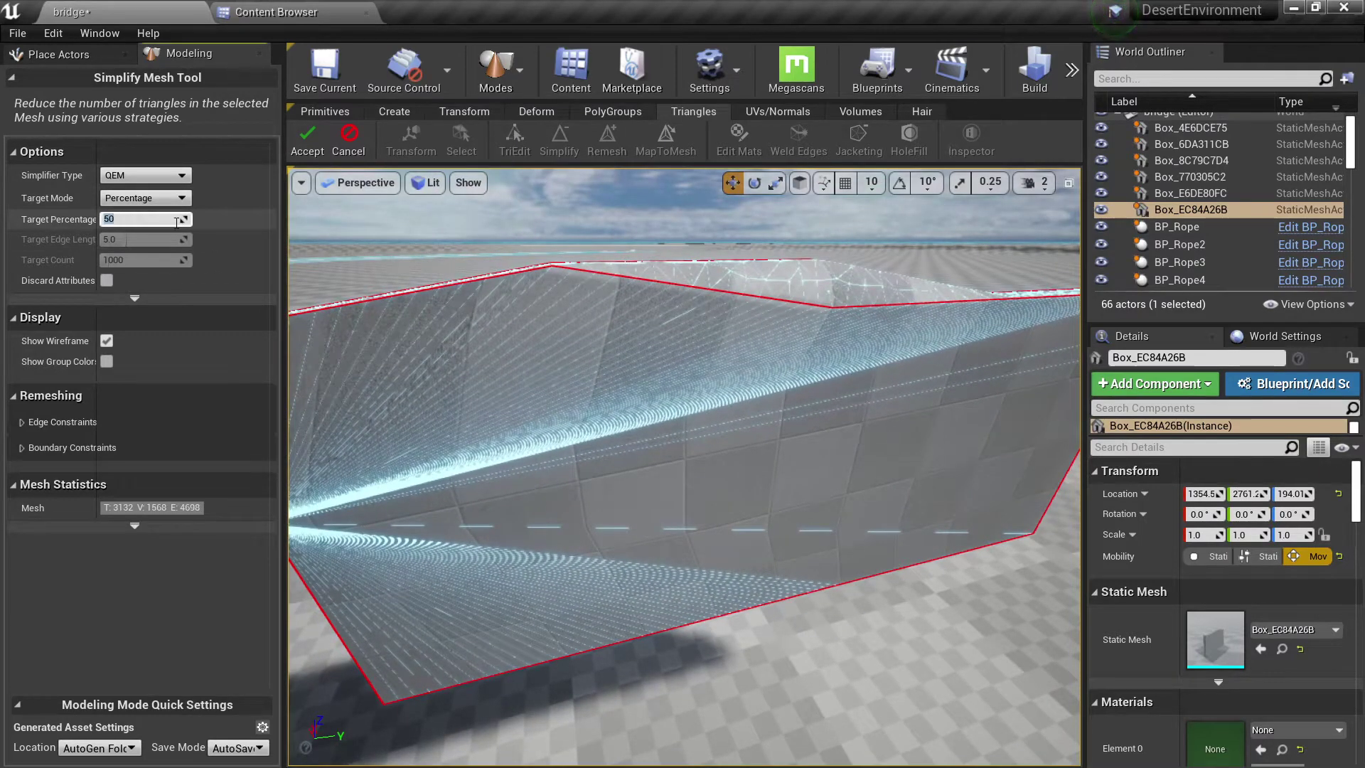
key("Return")
right_click_drag(537, 389, 871, 355)
left_click(116, 222)
type("100")
key("Return")
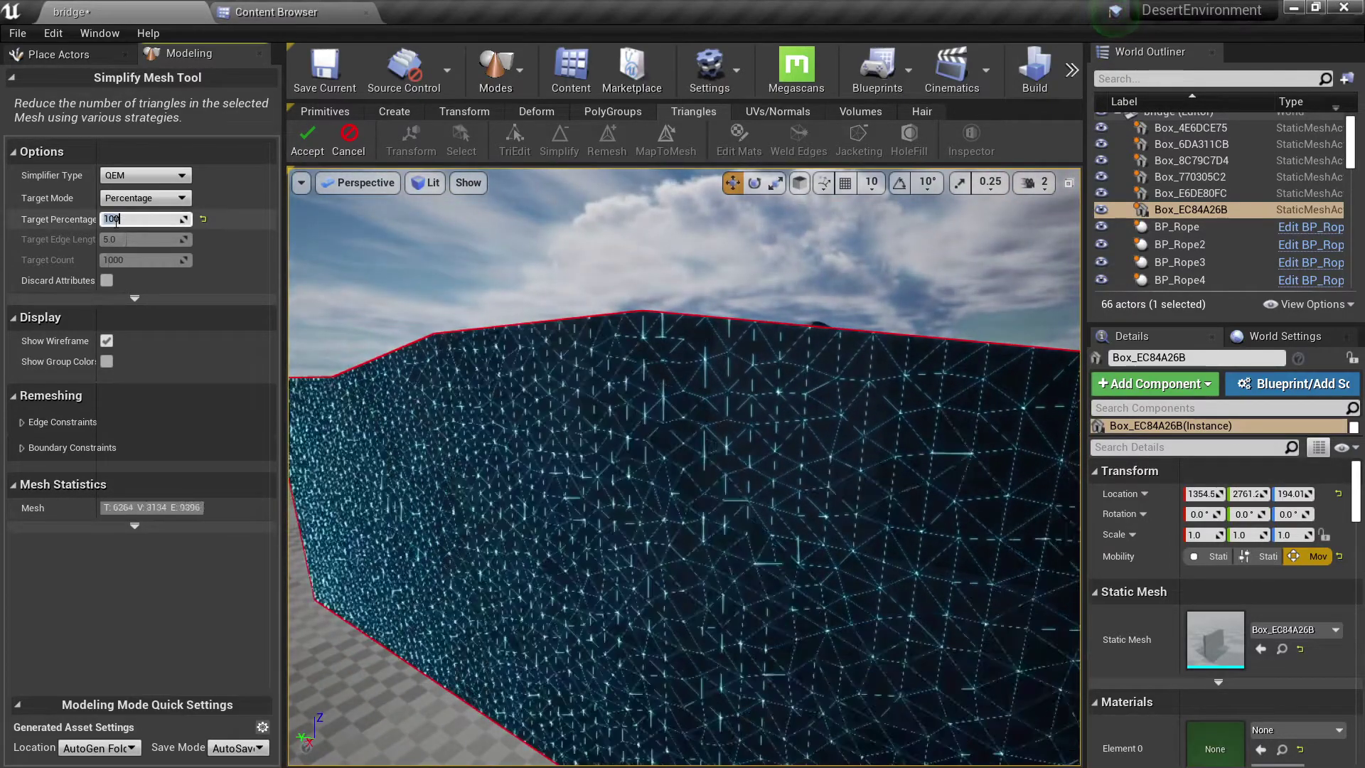
- Inspect the dense wireframe on the wall's side and set the target percentage back to 50
right_click_drag(749, 460, 946, 469)
right_click_drag(719, 439, 853, 438)
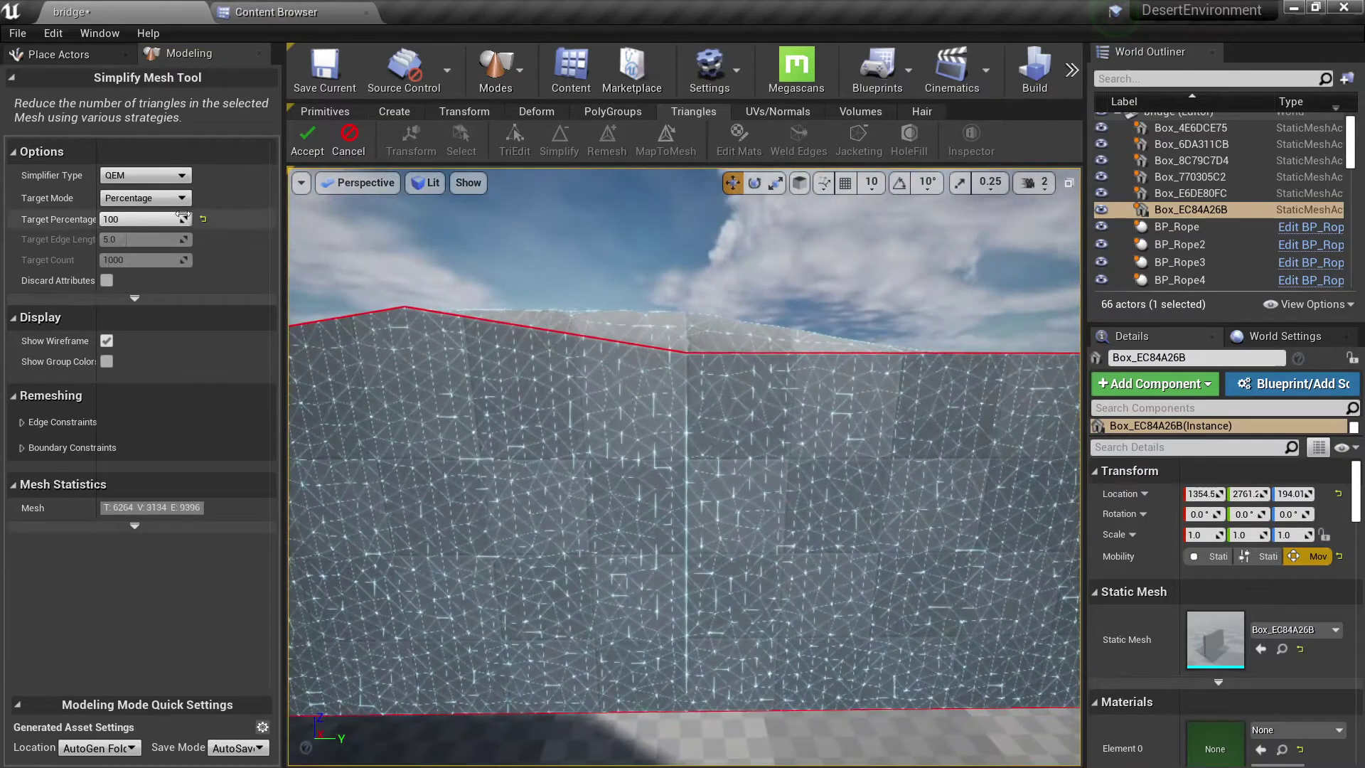
type("50")
right_click_drag(660, 458, 739, 456)
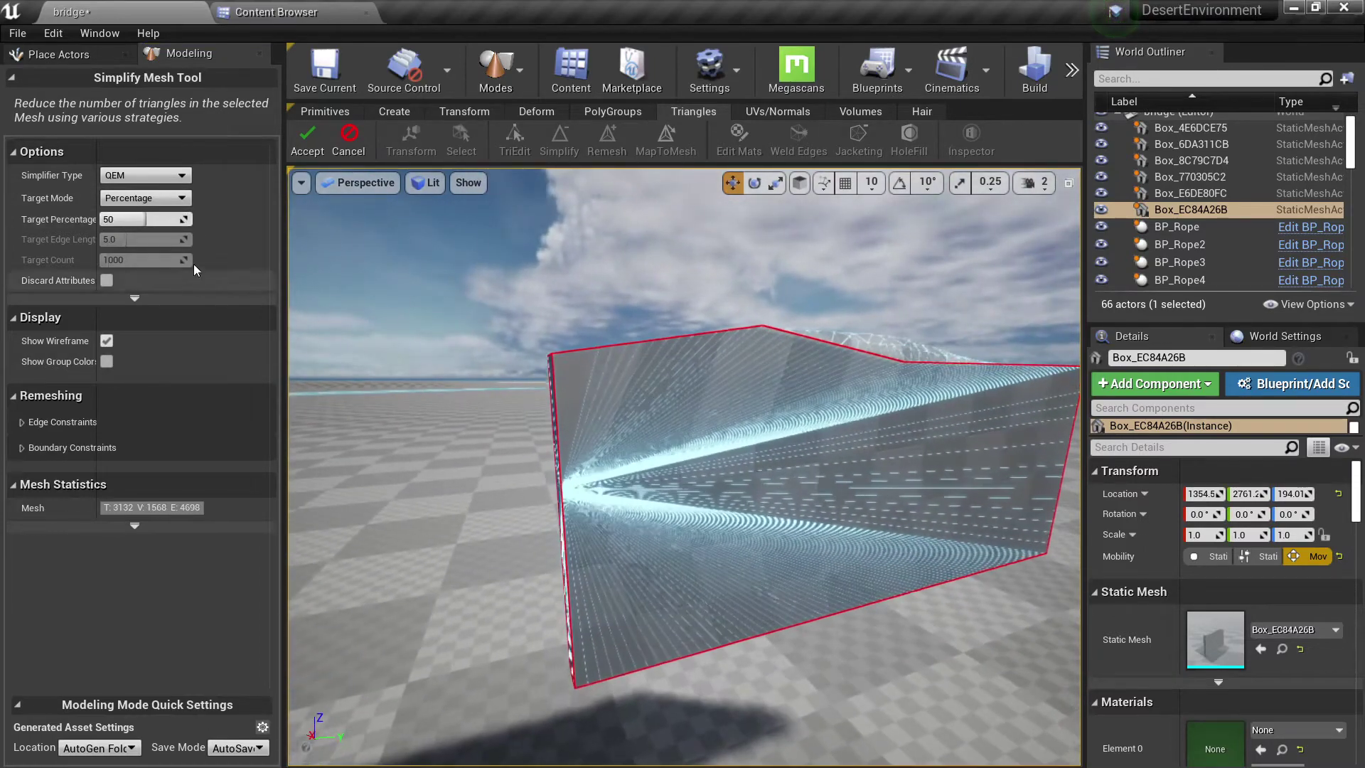
- Switch the simplification target mode to Triangle Count and try a target count of 30
left_click(163, 199)
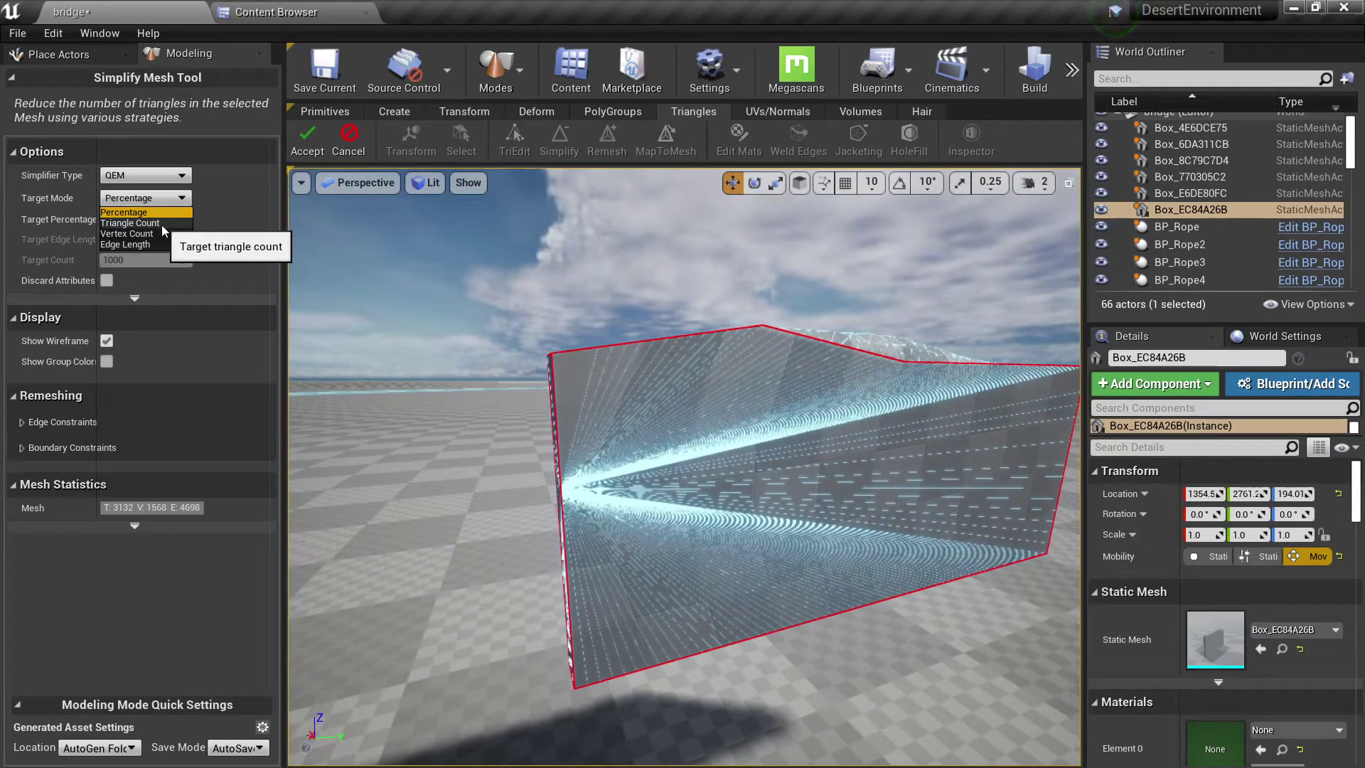
left_click(155, 225)
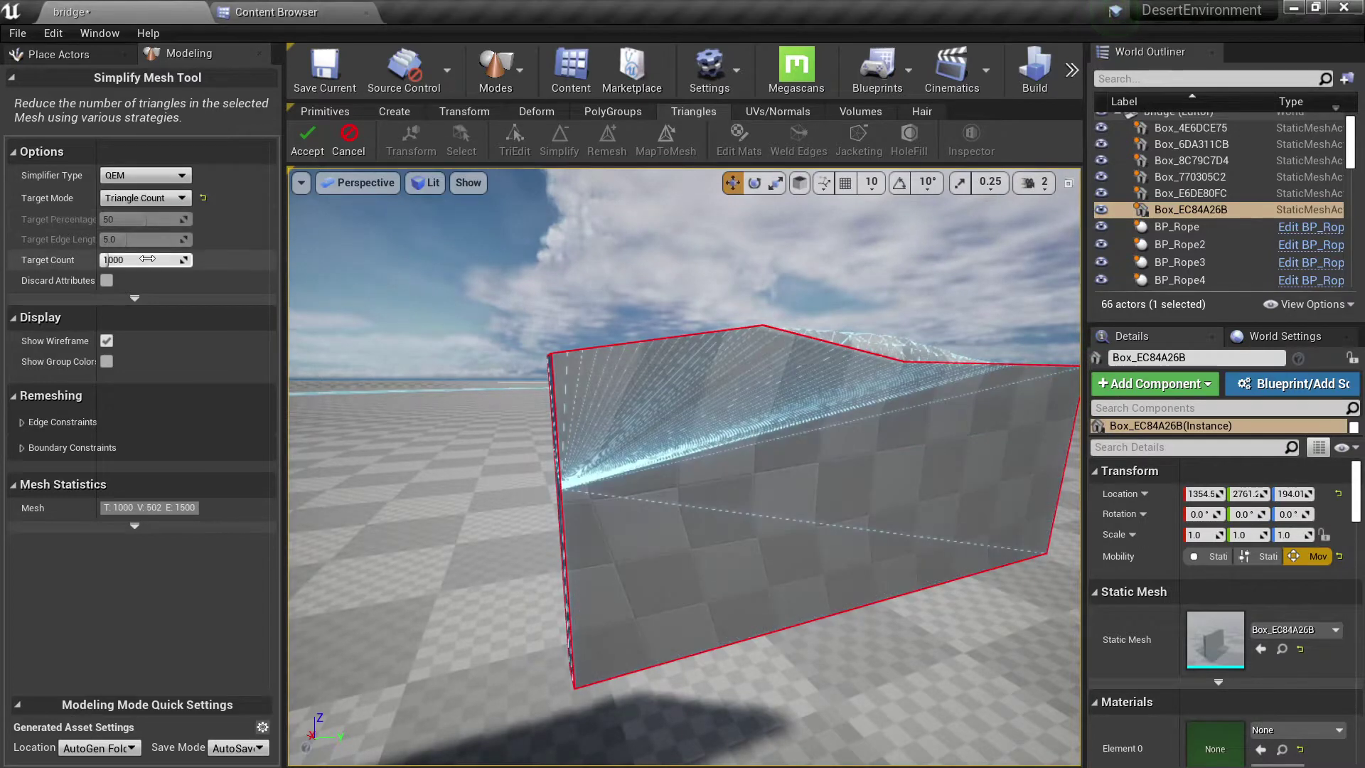
left_click(149, 261)
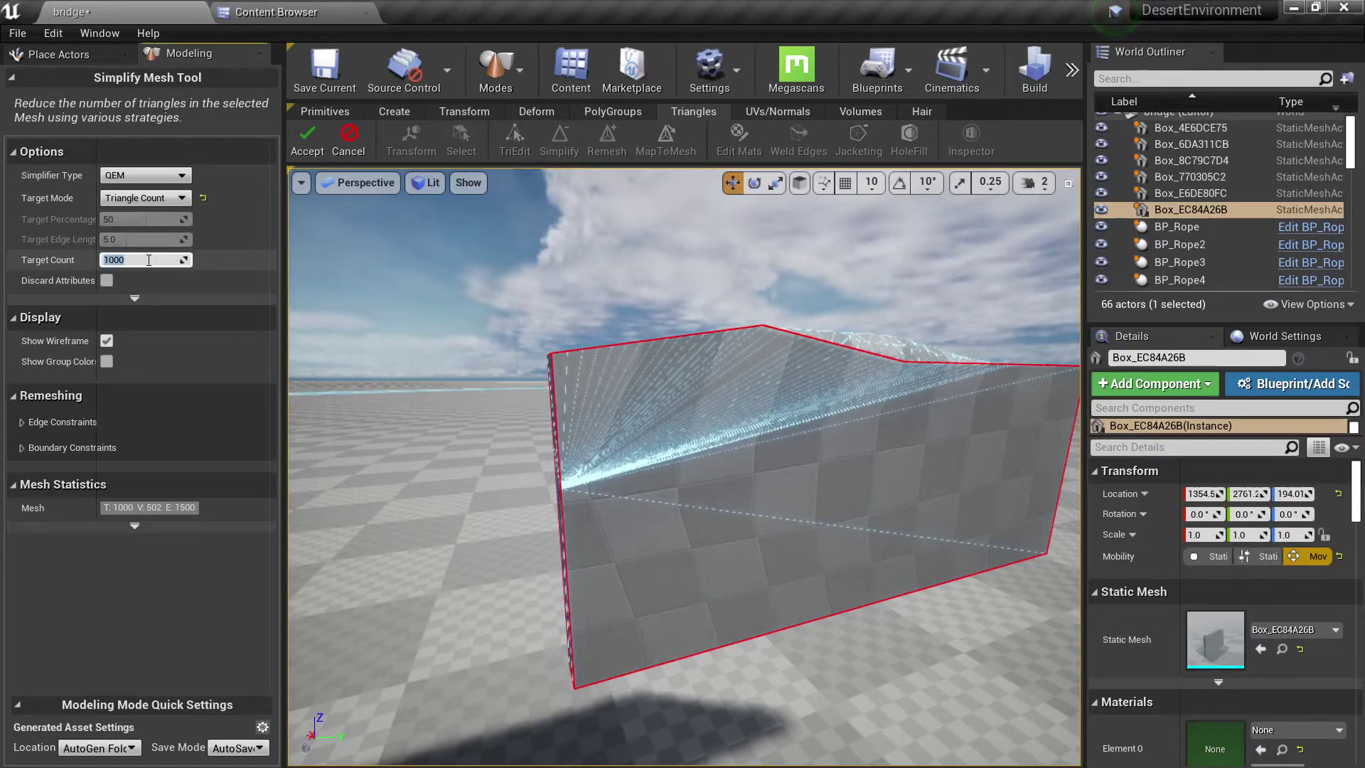
type("20")
key("Return")
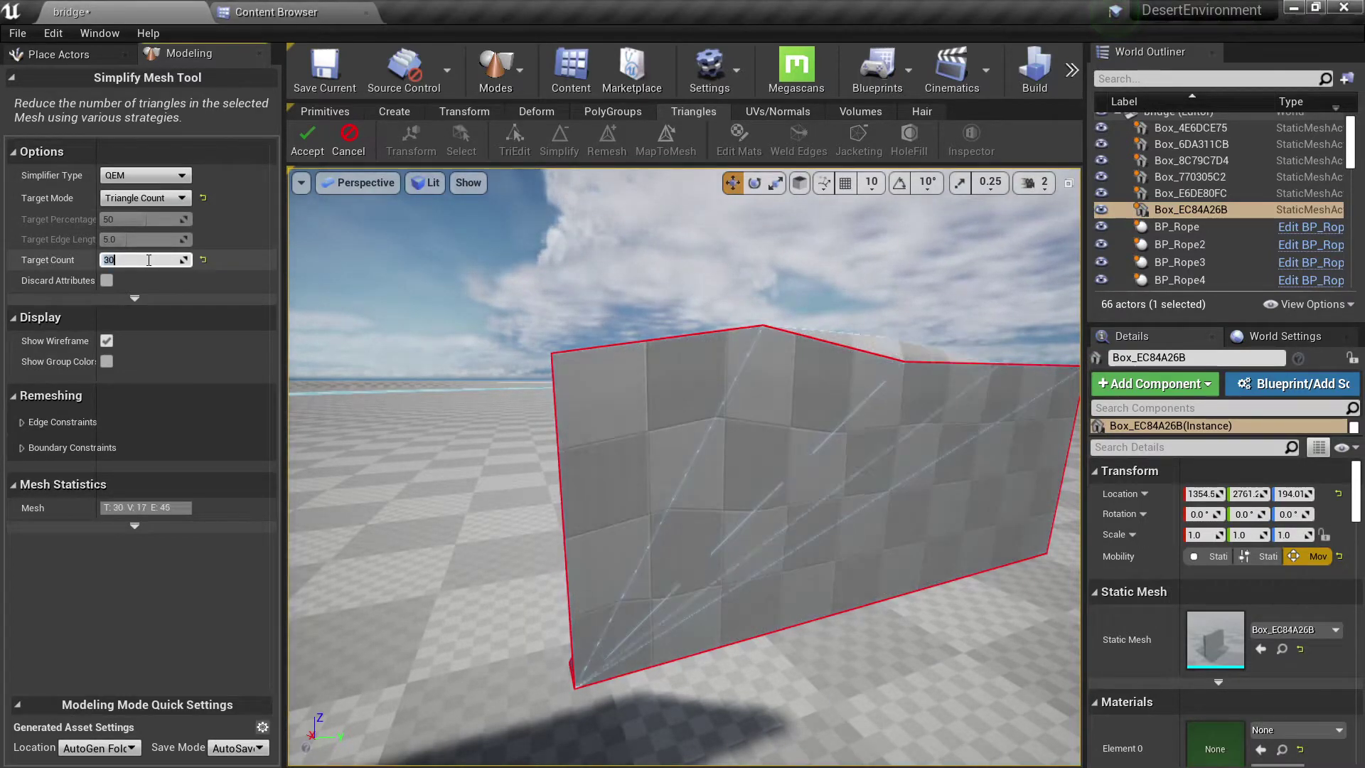
- Try a target count of 50, and raise the wall's target triangle count to 200
type("50")
key("Return")
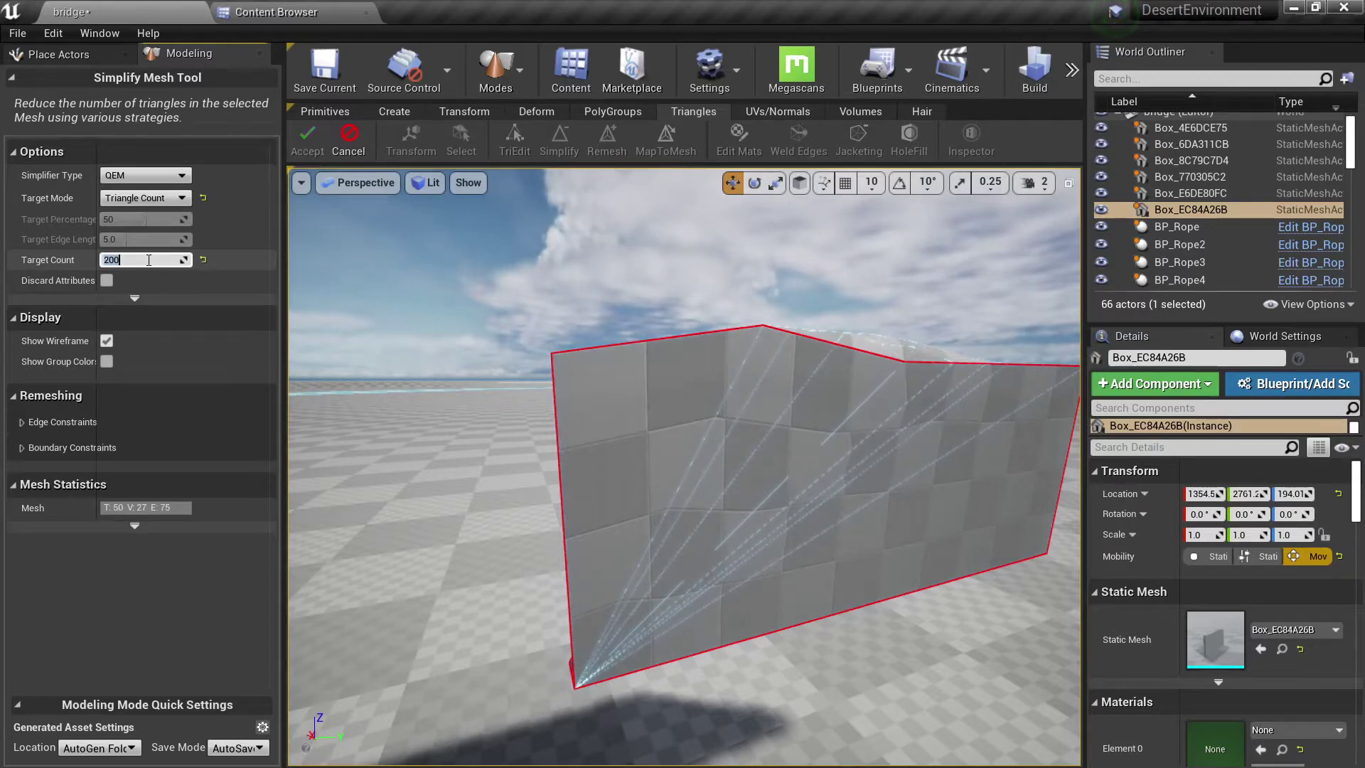
key("Return")
right_click_drag(941, 554, 922, 573)
left_click(142, 260)
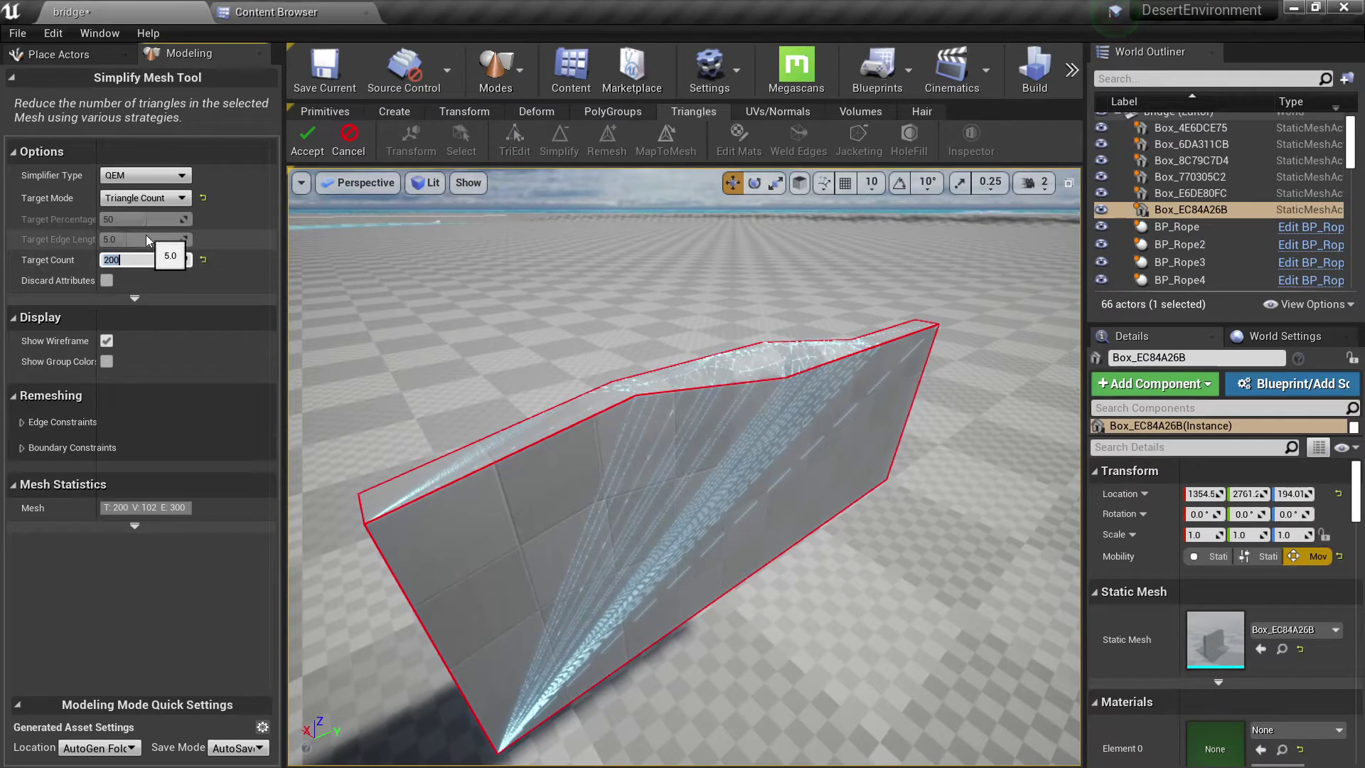
- Expand the edge and boundary constraints for review, accept the simplification, and check the resulting wall
left_click(21, 449)
left_click(22, 423)
right_click_drag(497, 455, 495, 414)
right_click_drag(352, 284, 419, 284)
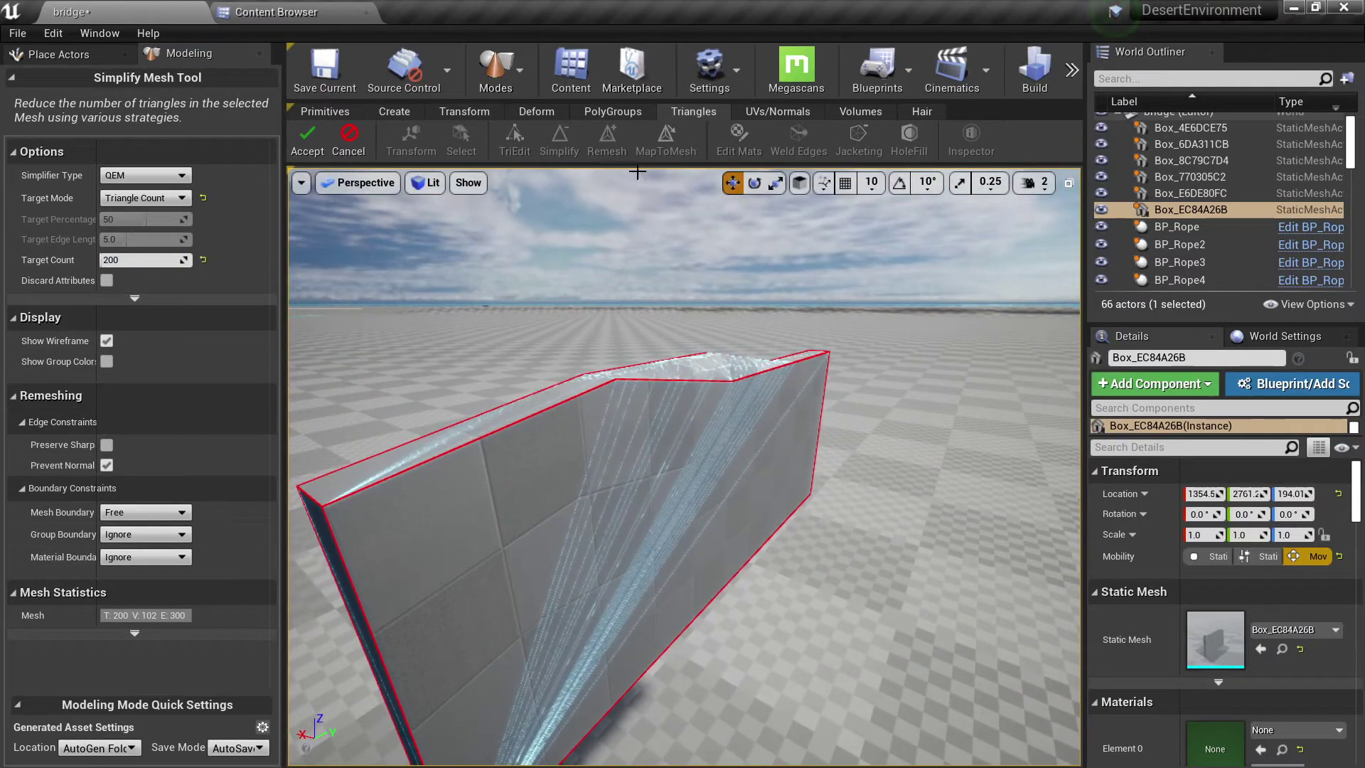
left_click(313, 139)
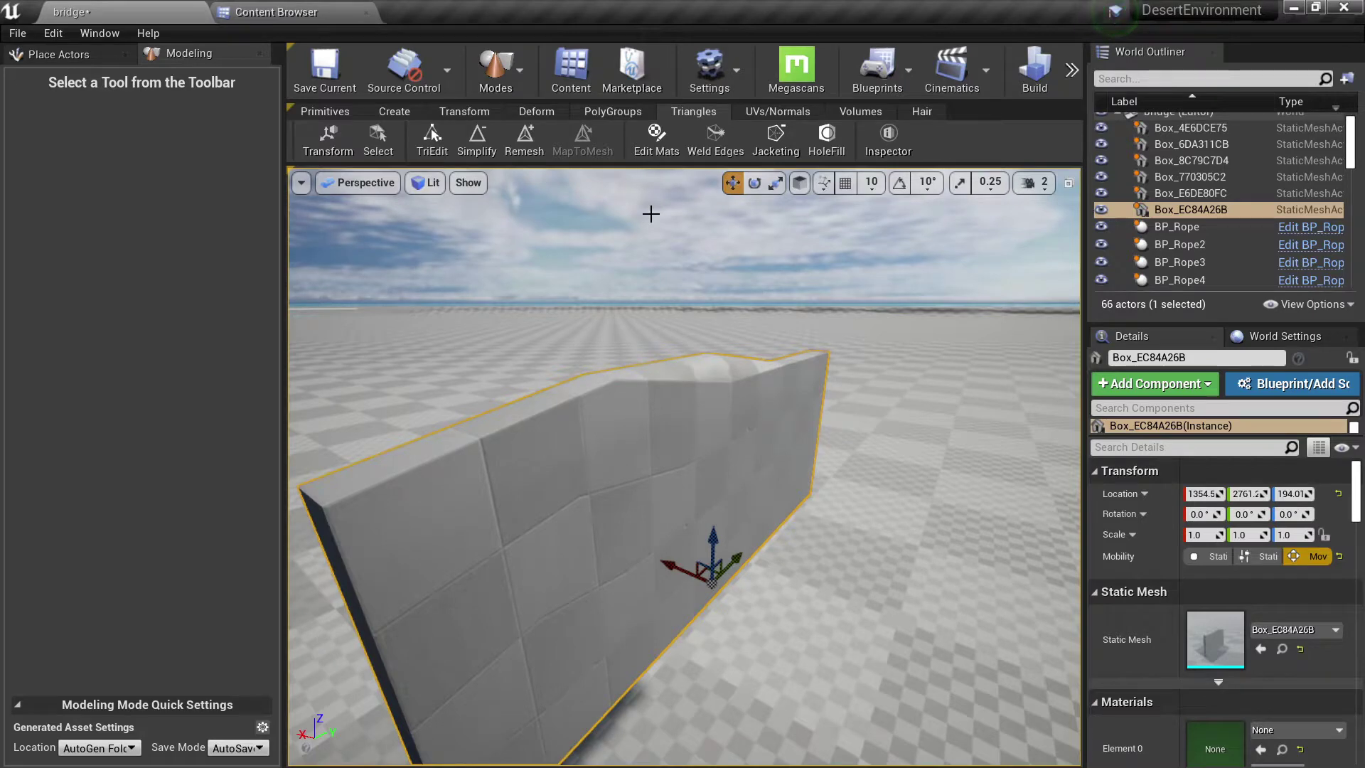
right_click_drag(670, 354, 711, 392)
left_click_drag(590, 363, 548, 355, "alt")
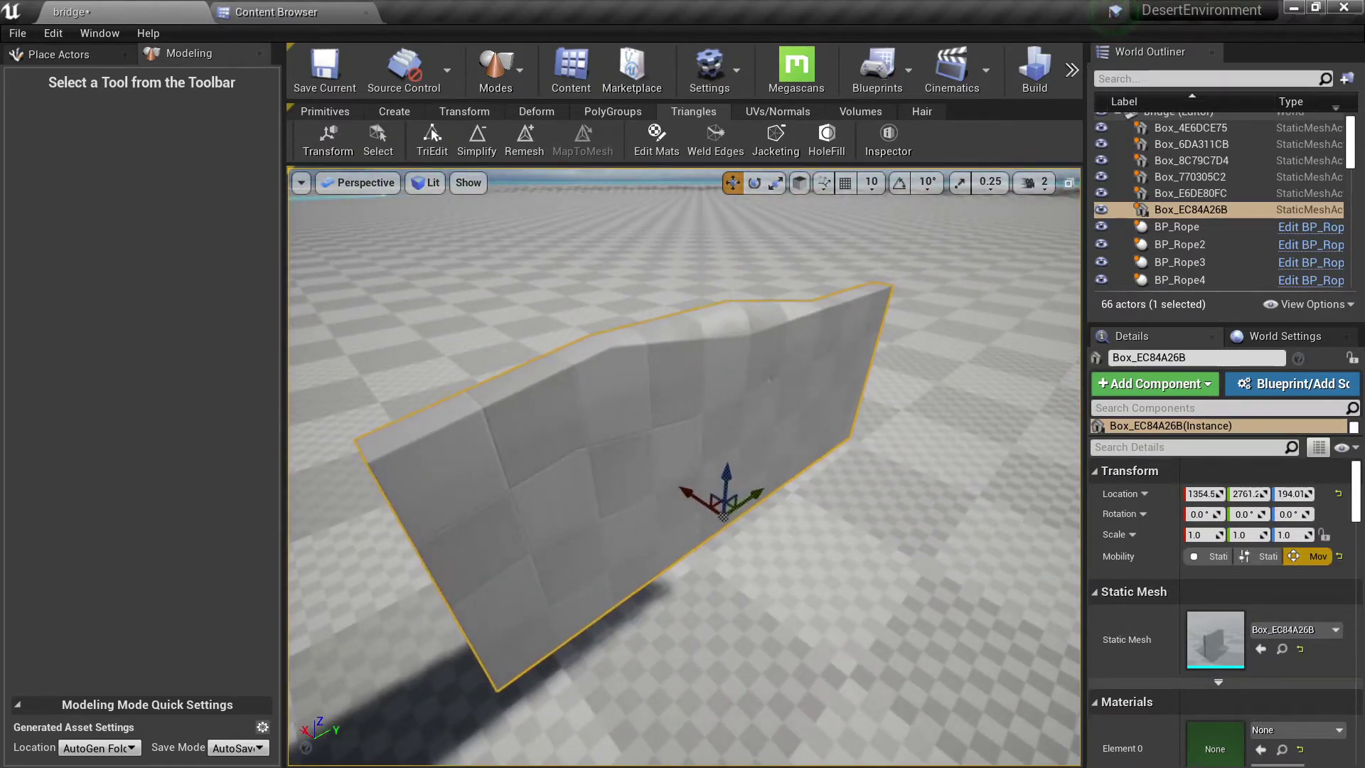
- Remesh the wall with a target of 5000 triangles, and widen the viewport area to fit the full Deform toolset
left_click(540, 138)
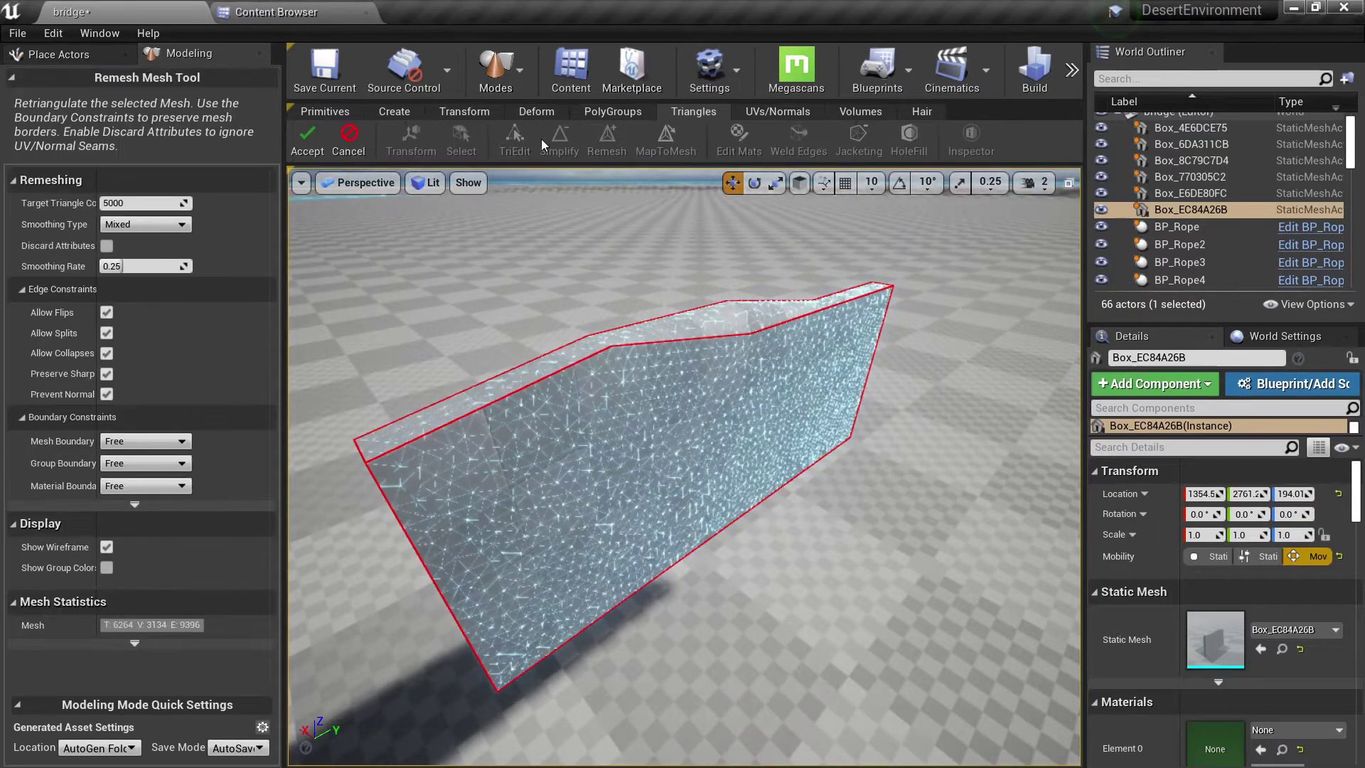
left_click(307, 139)
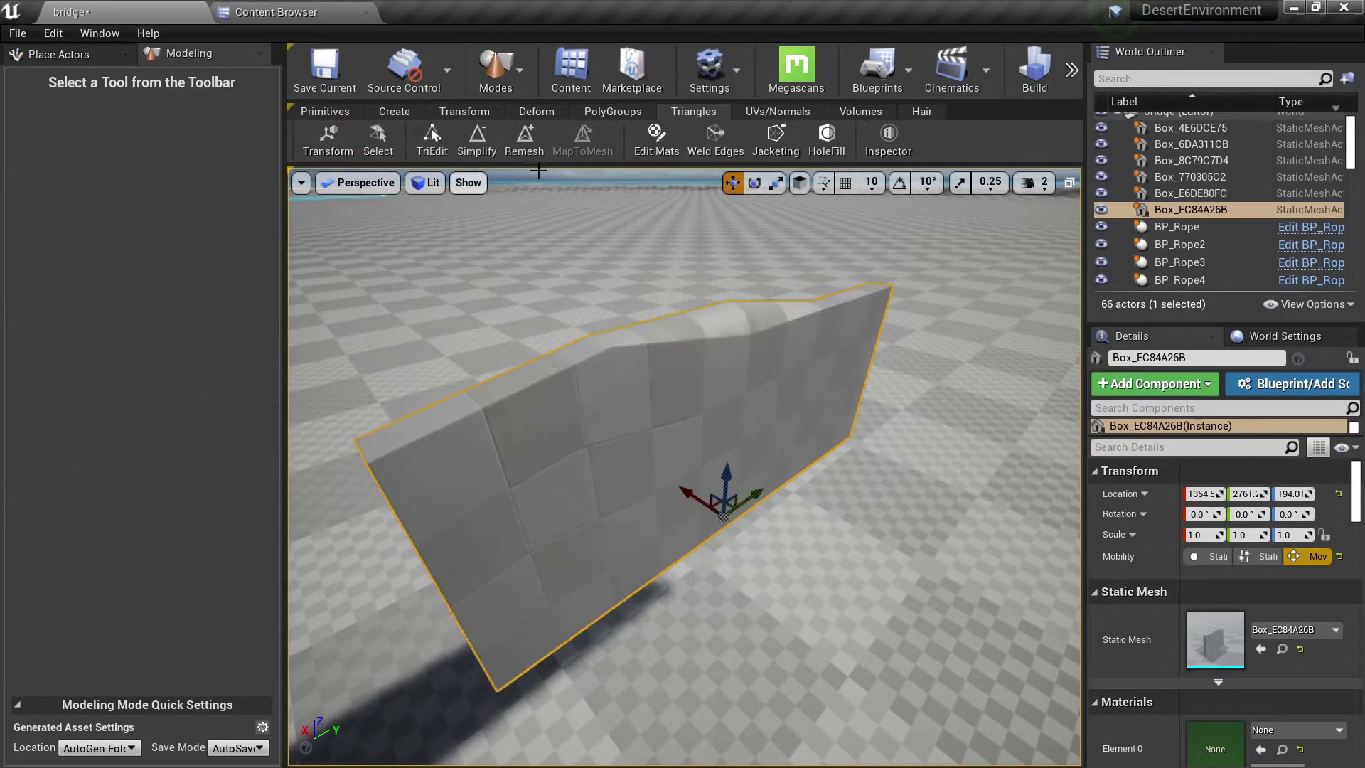
left_click(539, 111)
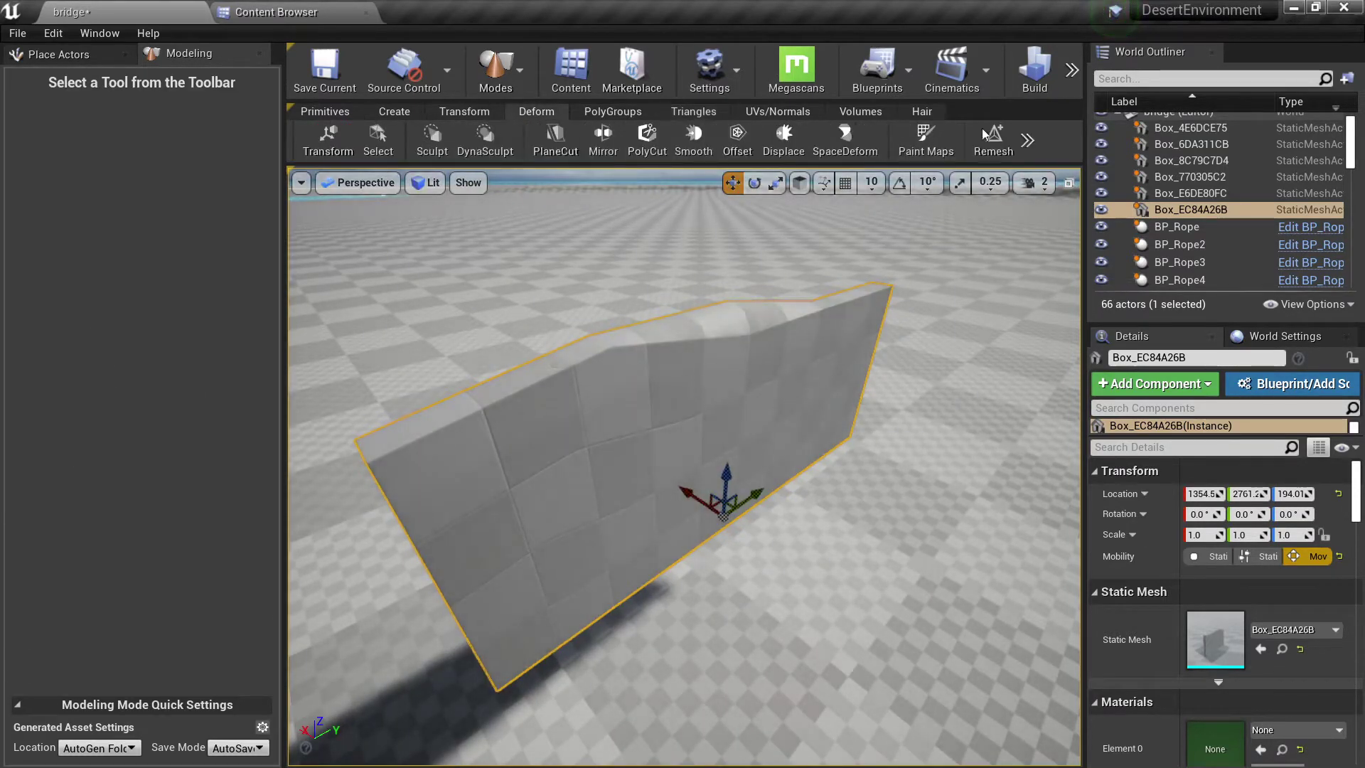
left_click_drag(1086, 130, 1137, 126)
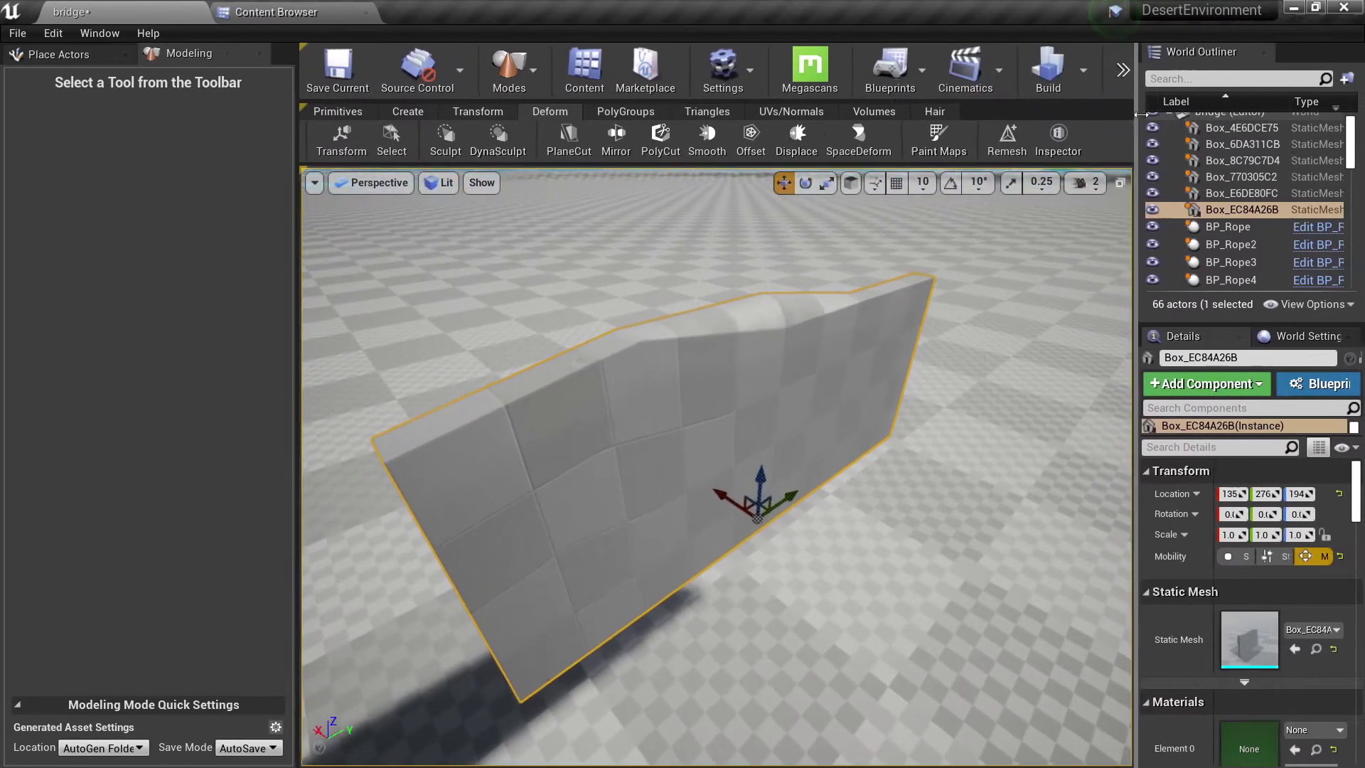
- Remesh the wall again with a target triangle count of 1500 and accept the result
left_click(725, 114)
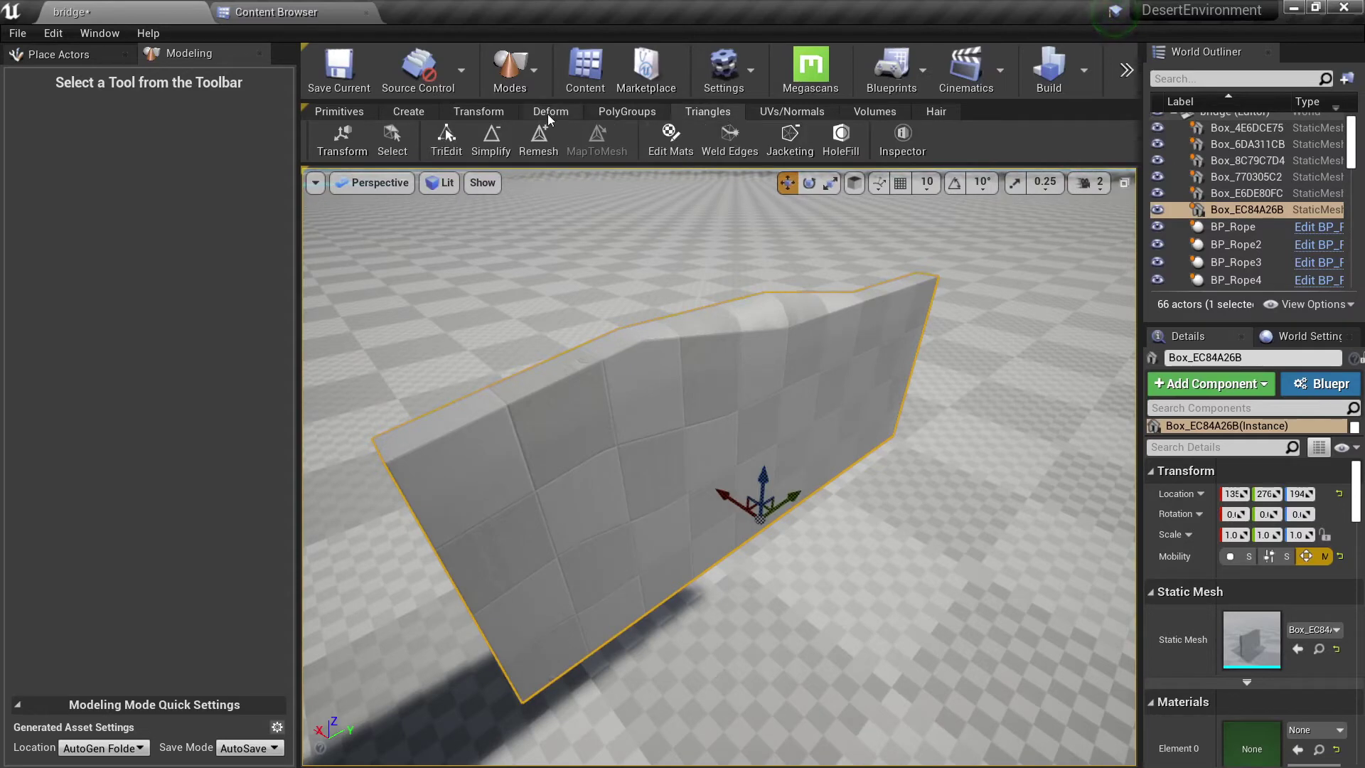
left_click(528, 142)
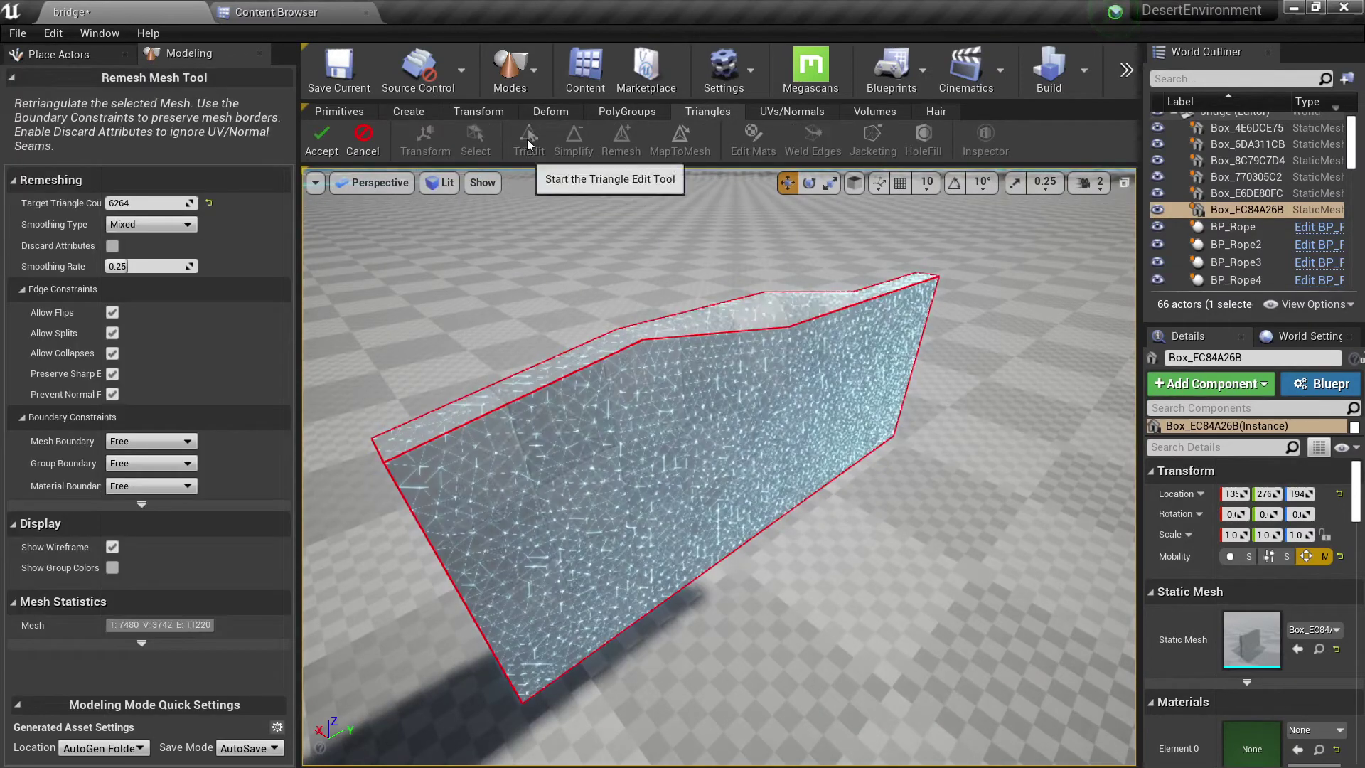
left_click(146, 203)
type("1500")
key("Return")
mouse_move(504, 386)
right_mouse_down()
mouse_move(504, 355)
mouse_move(523, 359)
mouse_move(505, 386)
right_mouse_up()
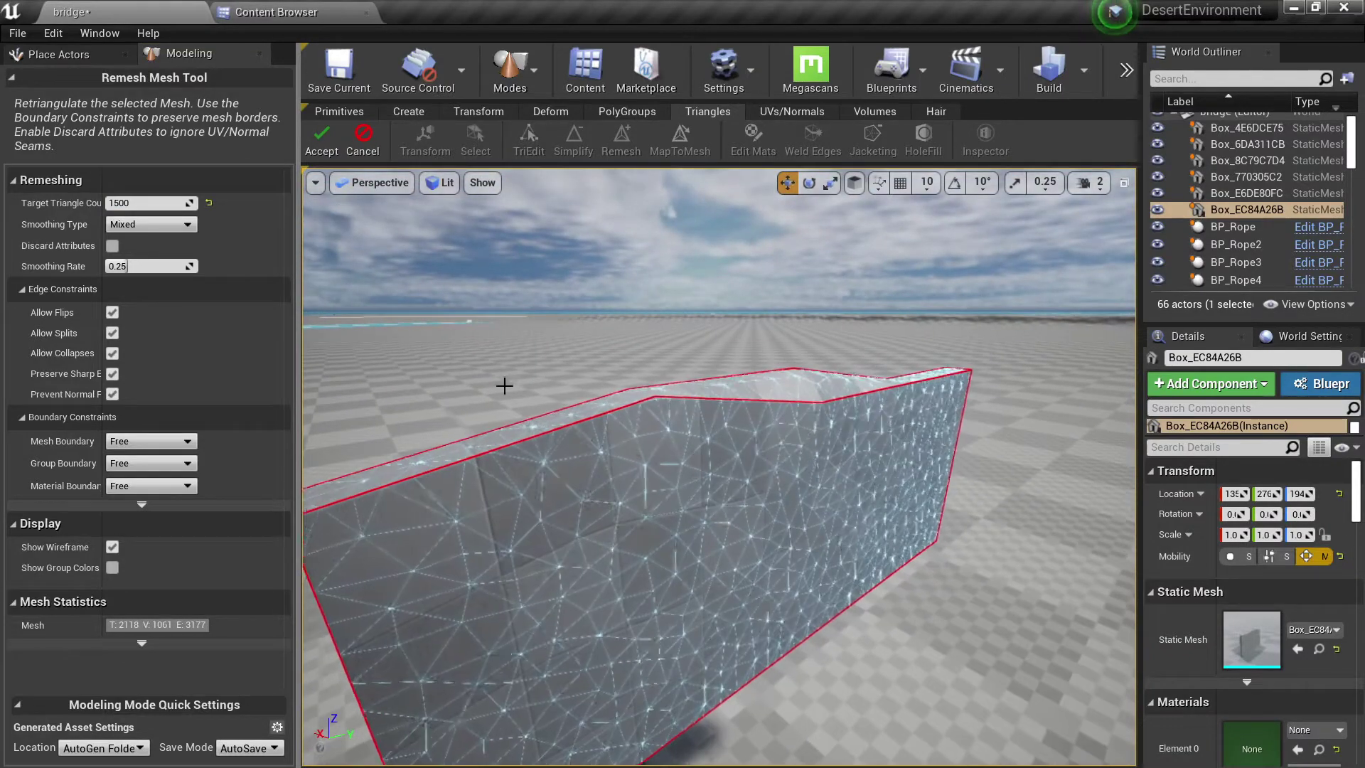
left_click(321, 139)
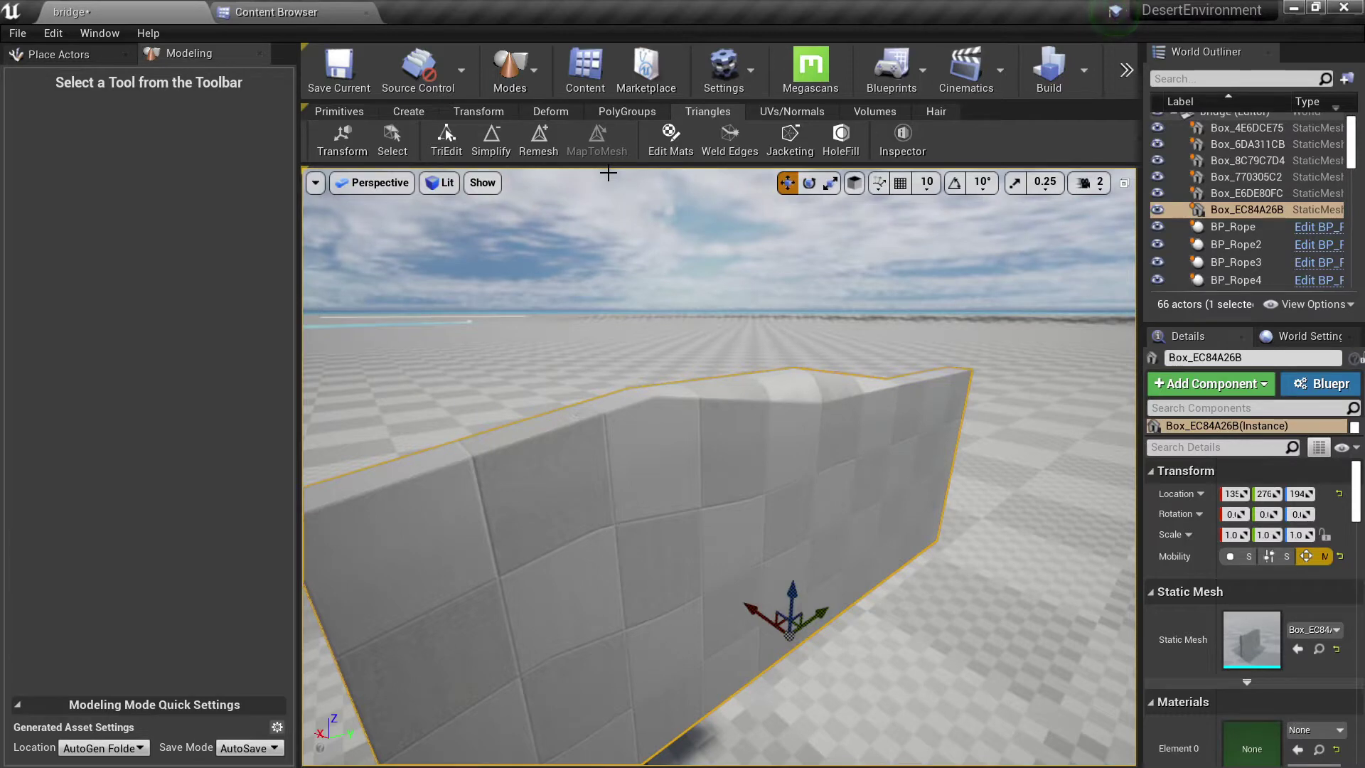
- Browse to the Megascans Surfaces folder in the Content Browser, showing only material instances
mouse_move(534, 319)
right_mouse_down()
mouse_move(534, 383)
mouse_move(533, 319)
right_mouse_up()
left_click(275, 12)
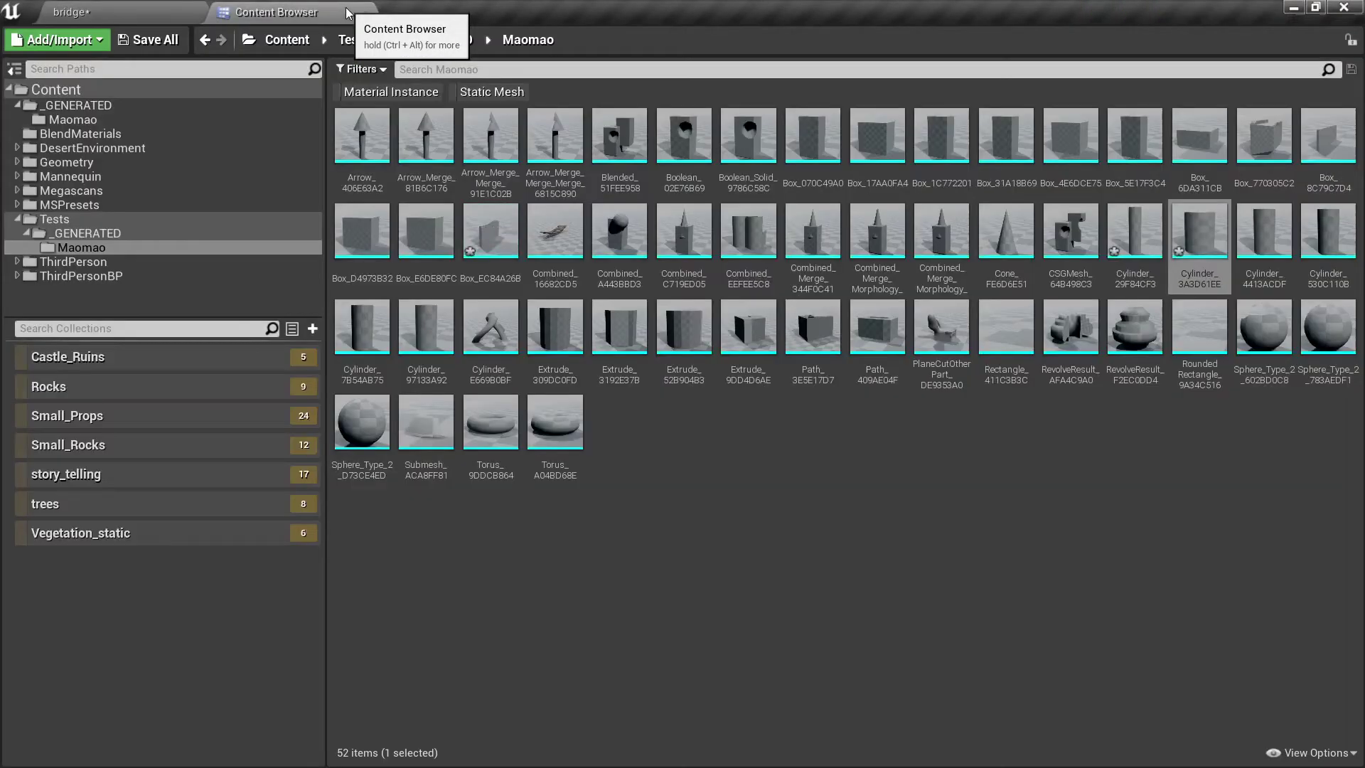
left_click(135, 190)
left_click(419, 93)
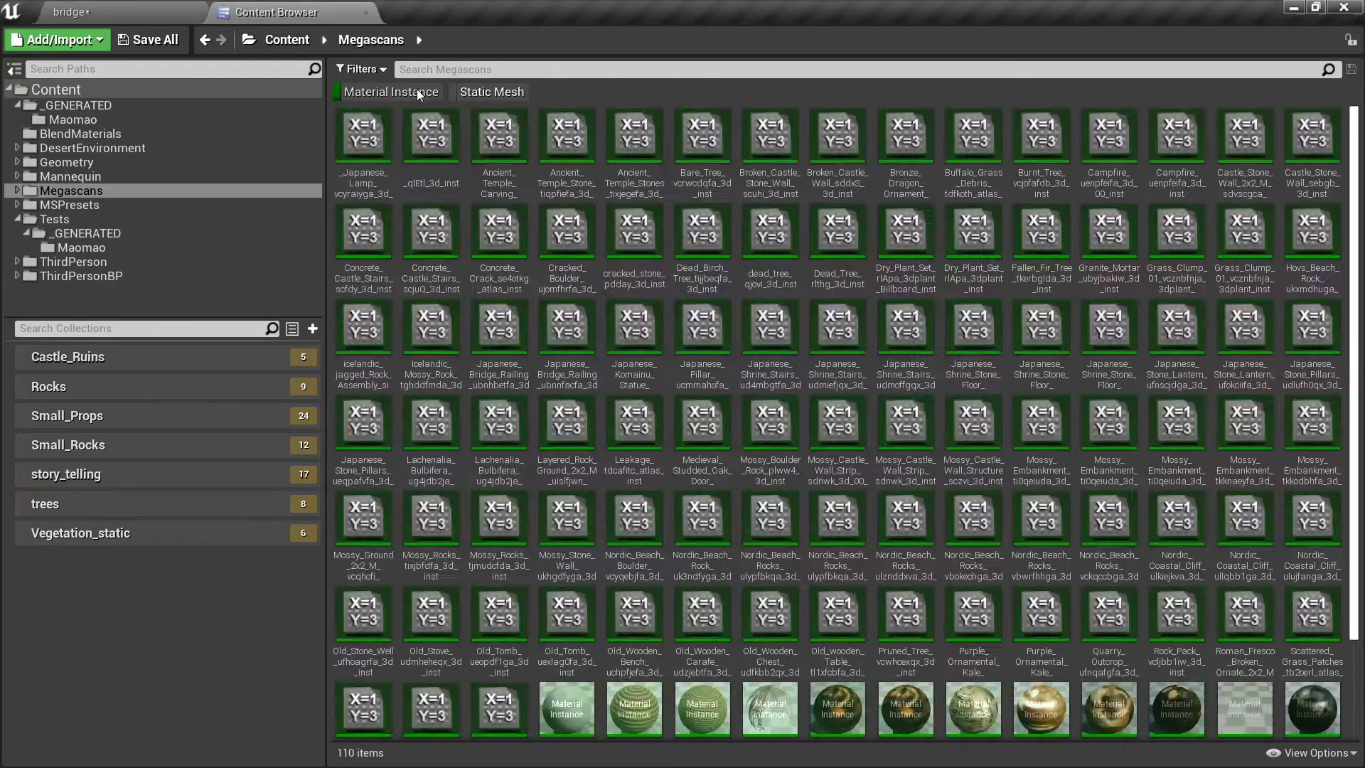
left_click(644, 373)
scroll(639, 313, "down", 2)
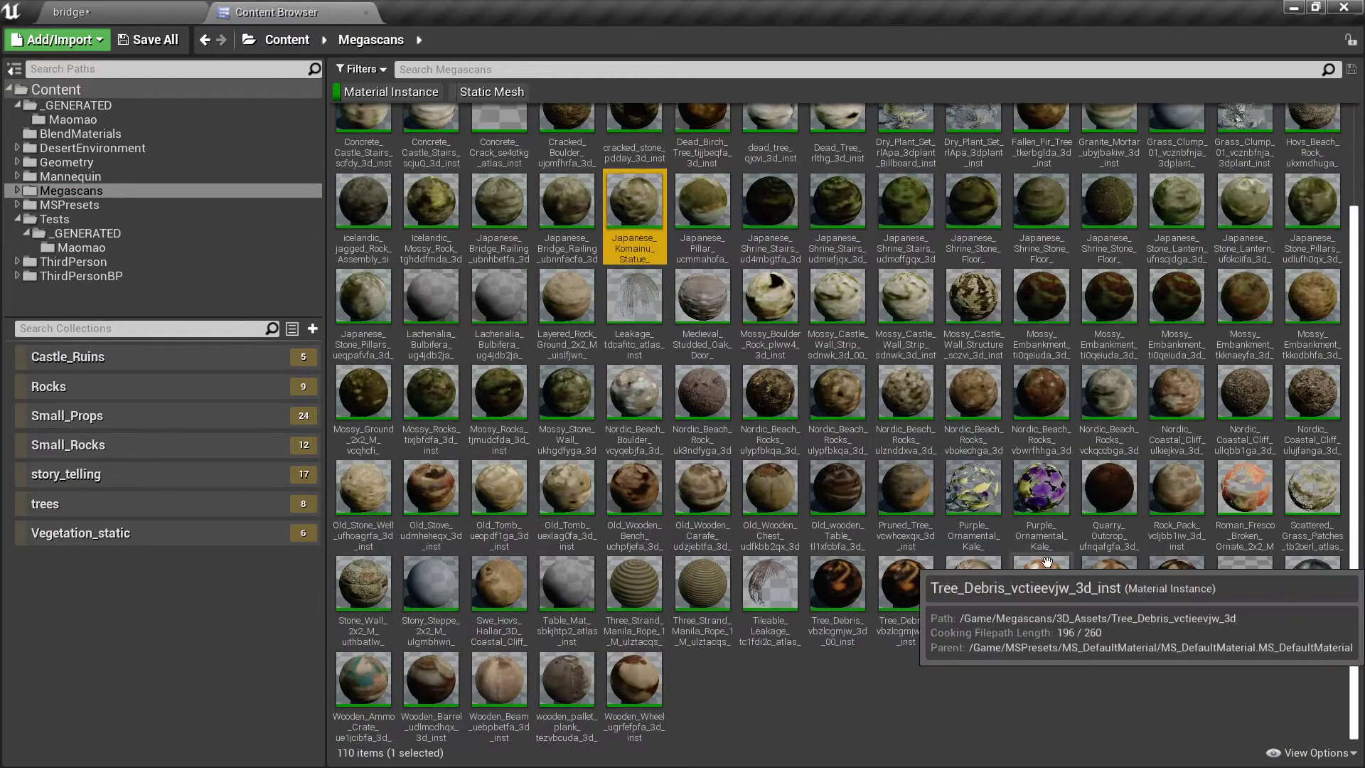
left_click(18, 190)
left_click(83, 246)
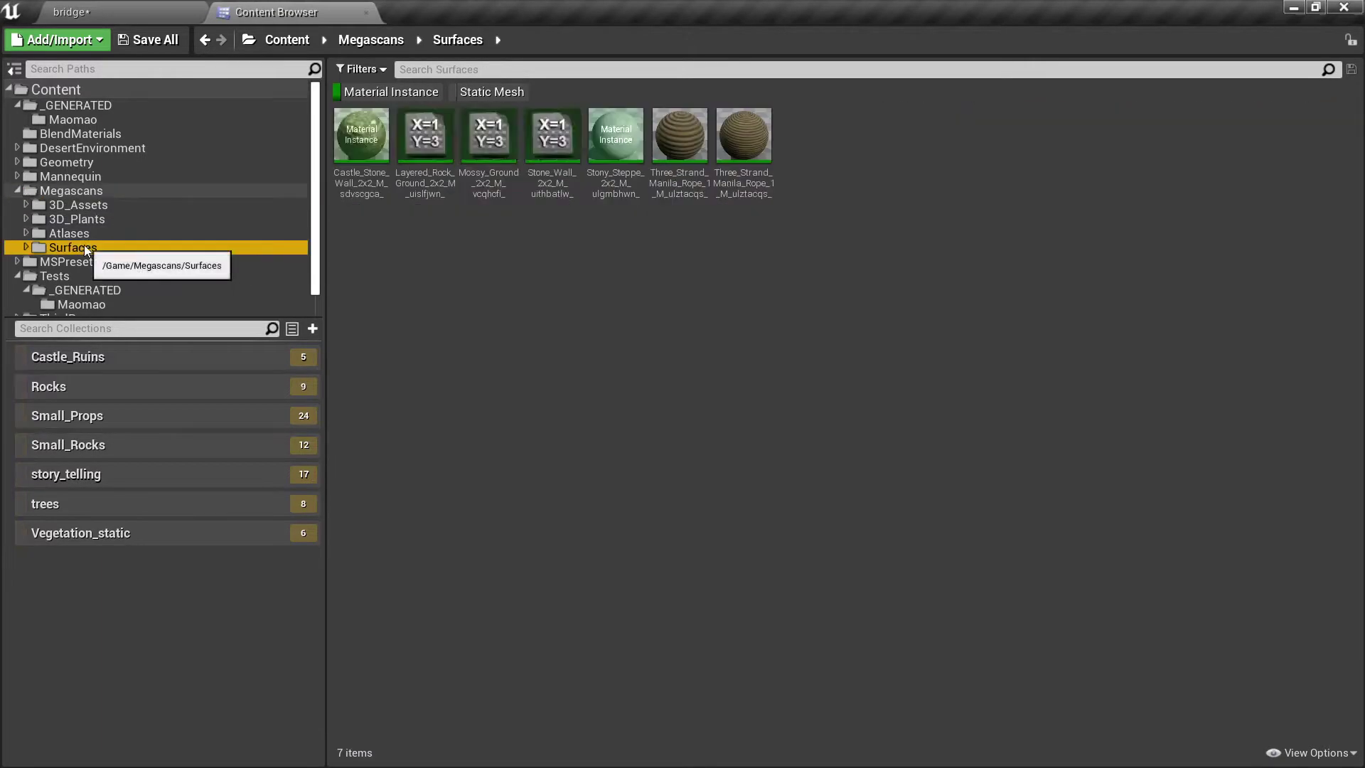
- Apply the Stone_Wall_2x2 material instance from the Surfaces folder to the wall in the level
left_click(672, 142)
double_click(558, 161)
middle_click(154, 9)
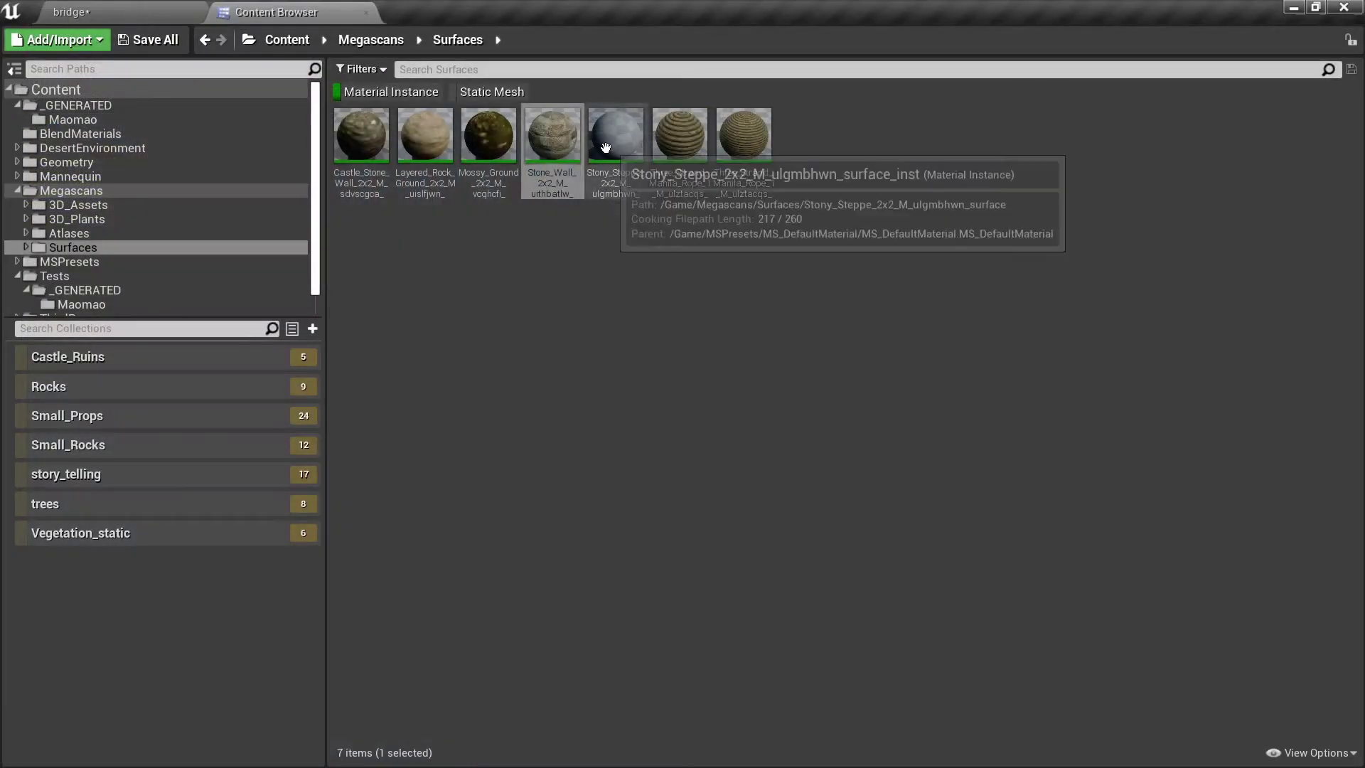
left_click_drag(552, 135, 158, 20)
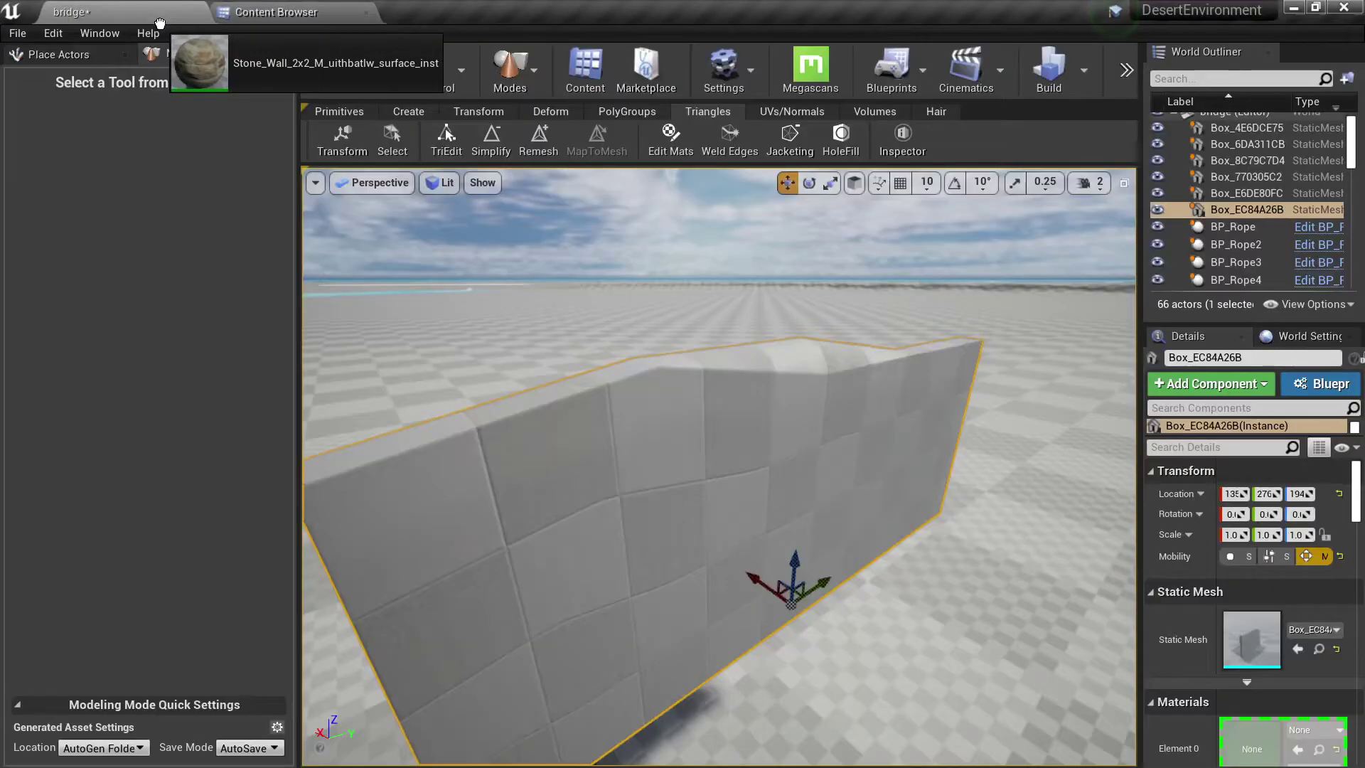
left_click_drag(191, 59, 811, 604)
mouse_move(660, 262)
right_mouse_down()
mouse_move(718, 213)
mouse_move(696, 220)
mouse_move(682, 164)
mouse_move(660, 261)
right_mouse_up()
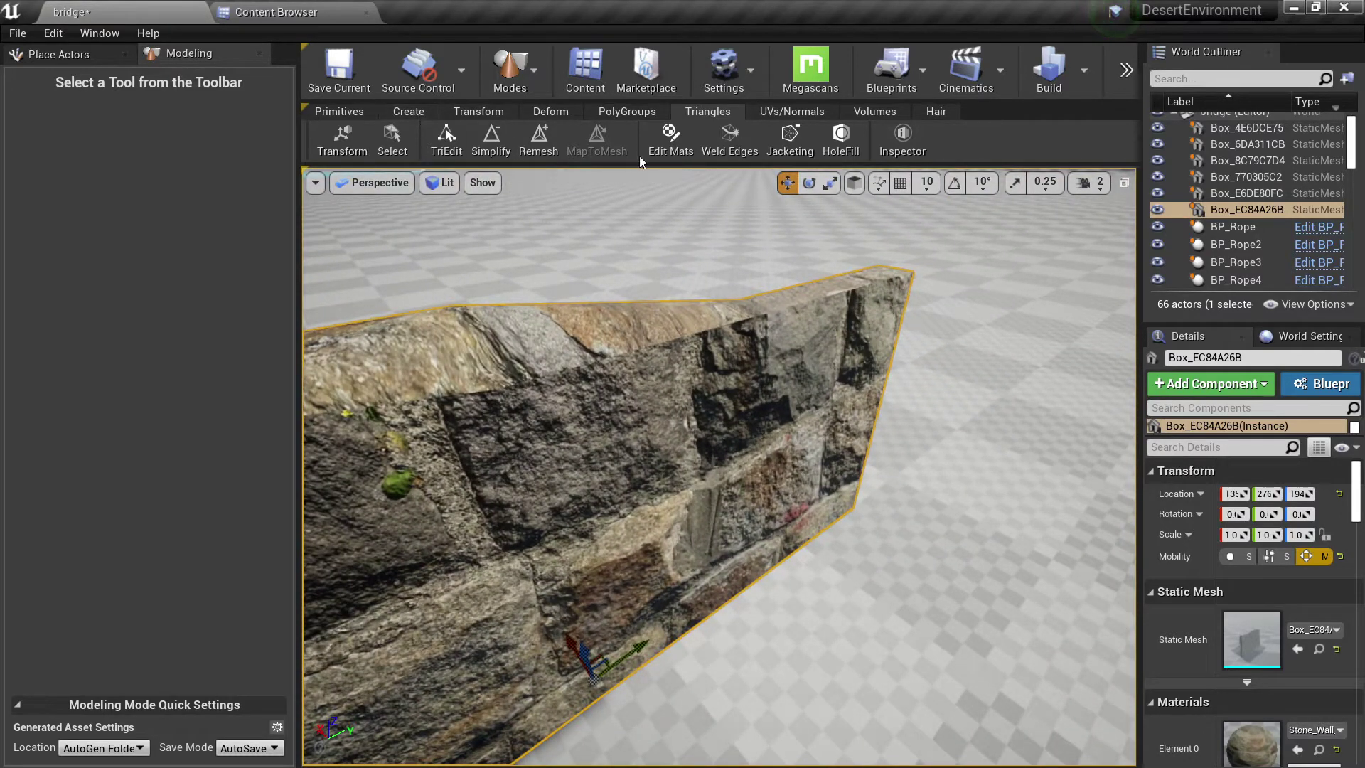
- Start editing the wall's mesh materials, assign Stone_Wall_2x2 to slot 0, and add a slot 1 with the Mossy_Ground_2x2 material
left_click(680, 147)
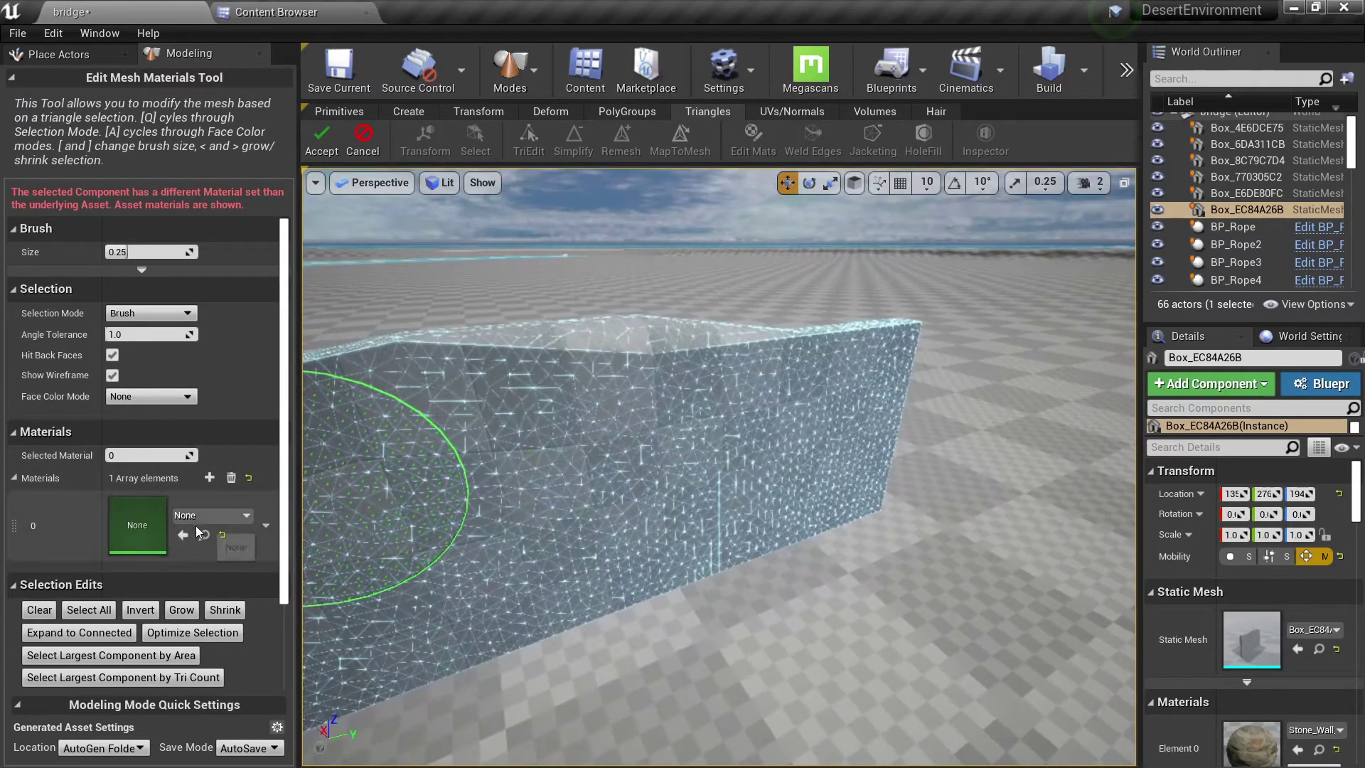
left_click(183, 534)
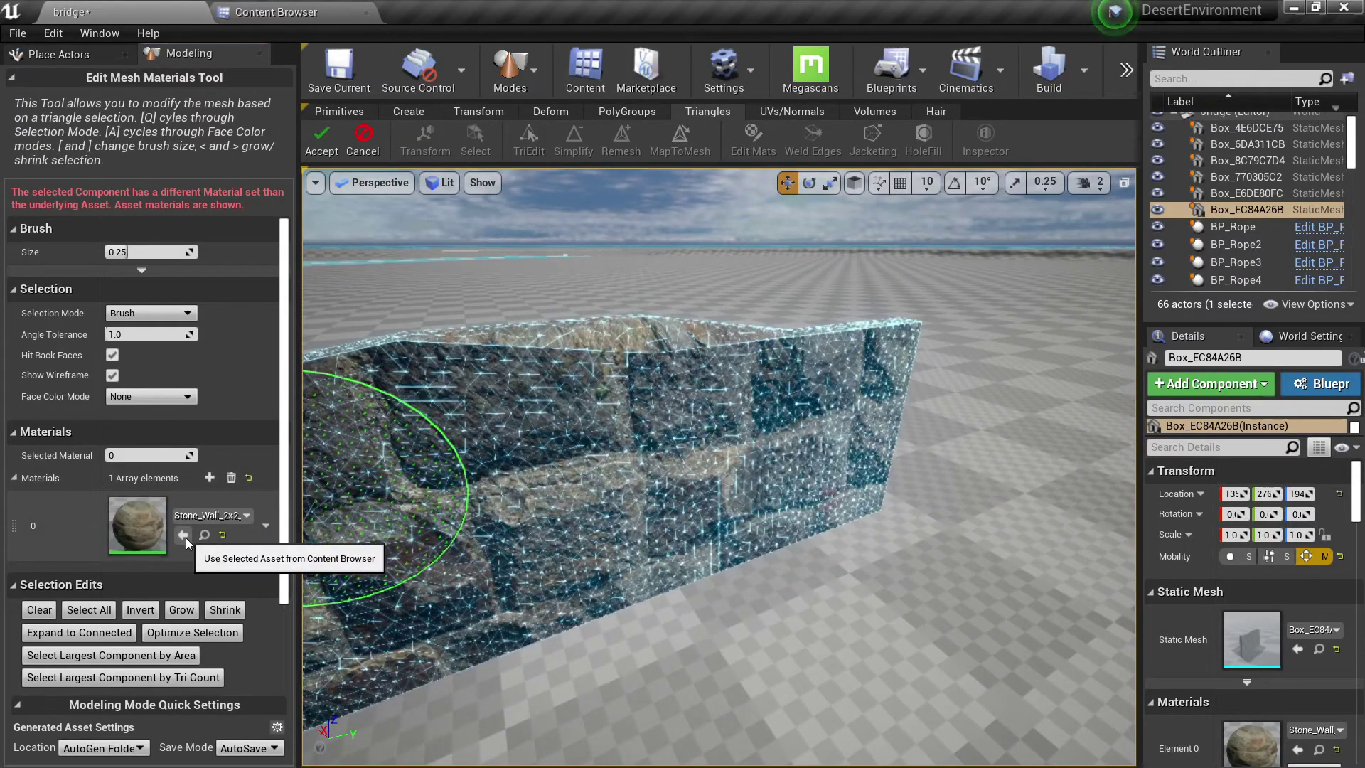
left_click(210, 478)
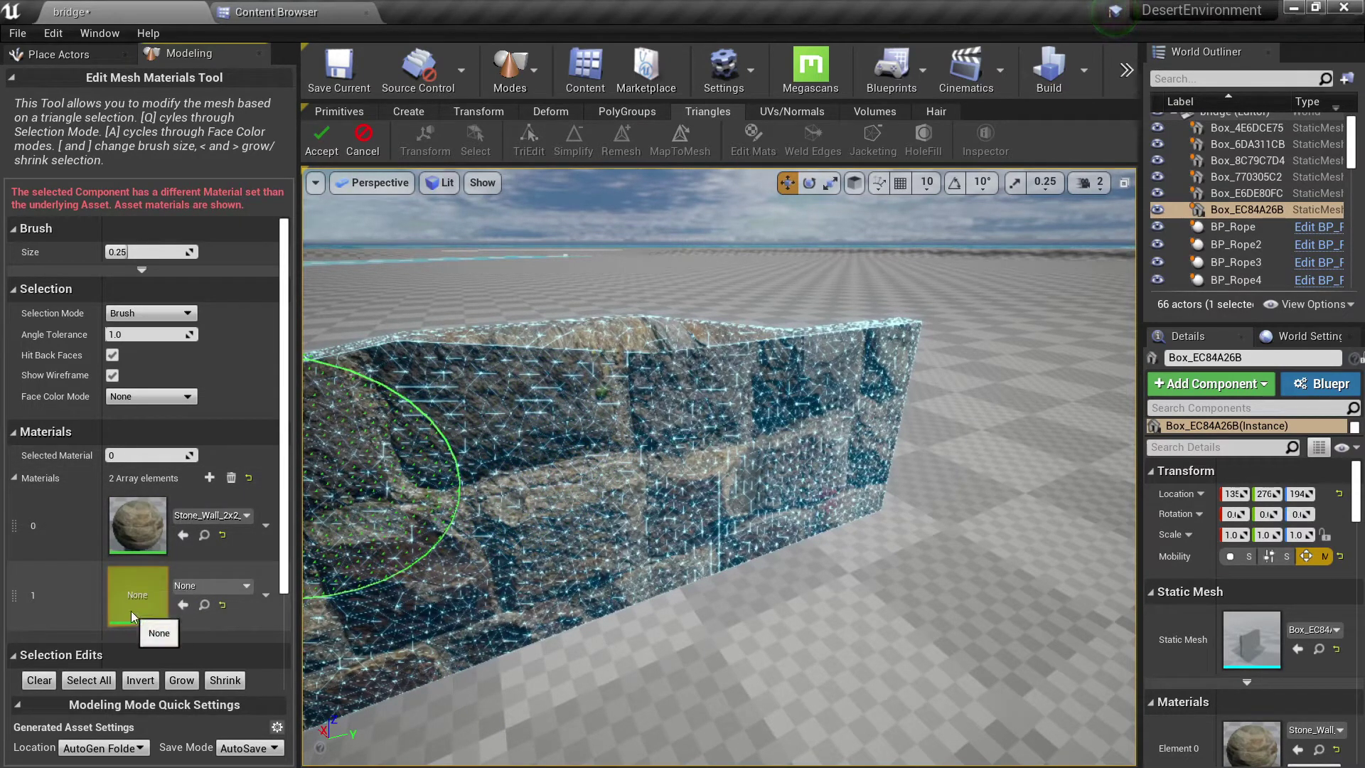
left_click(308, 8)
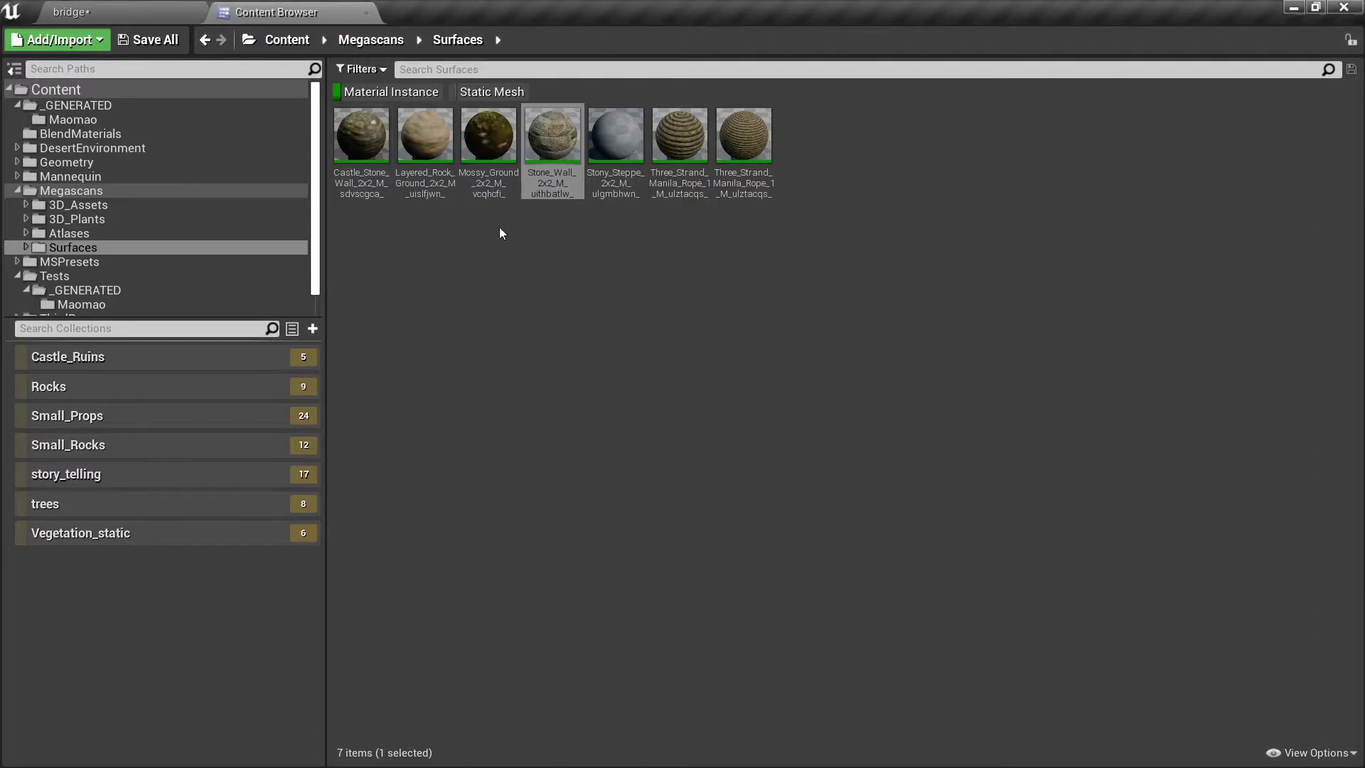
left_click(489, 137)
left_click(131, 12)
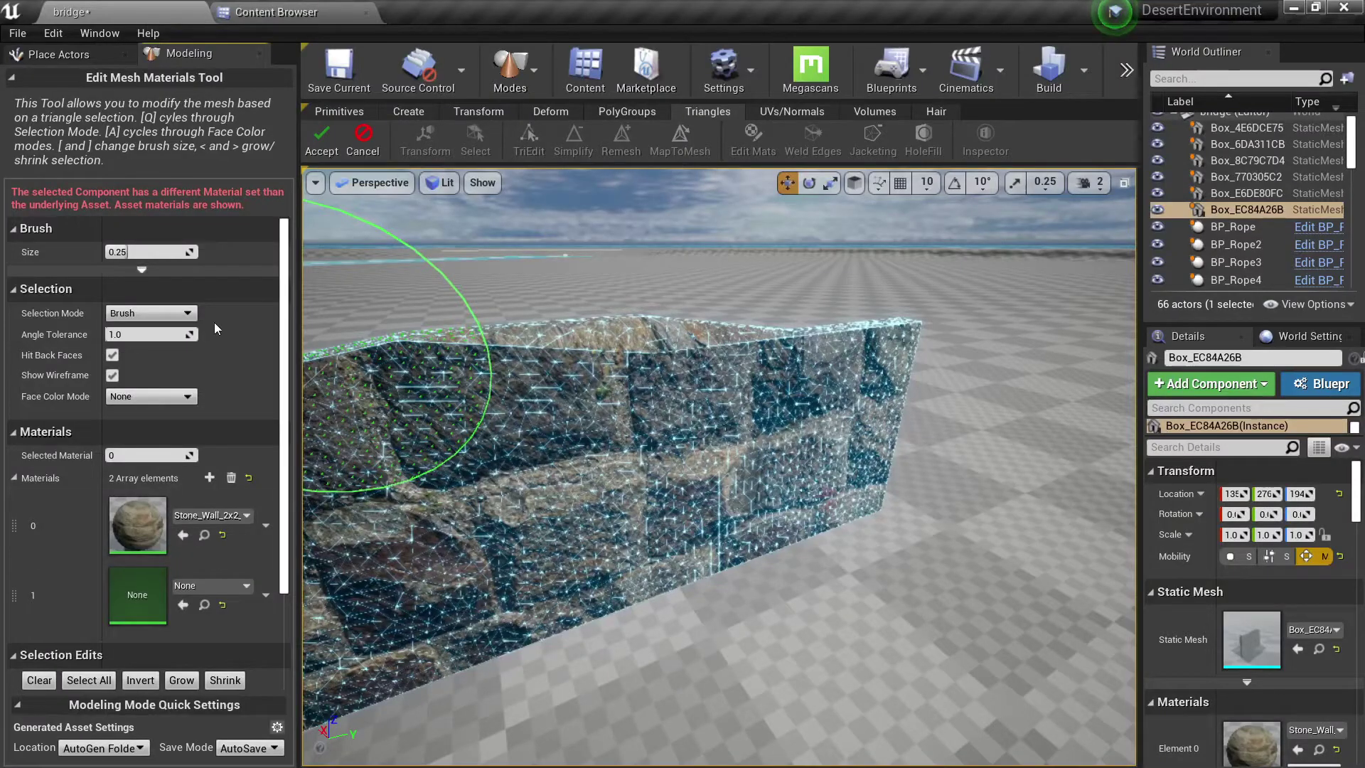
left_click(179, 607)
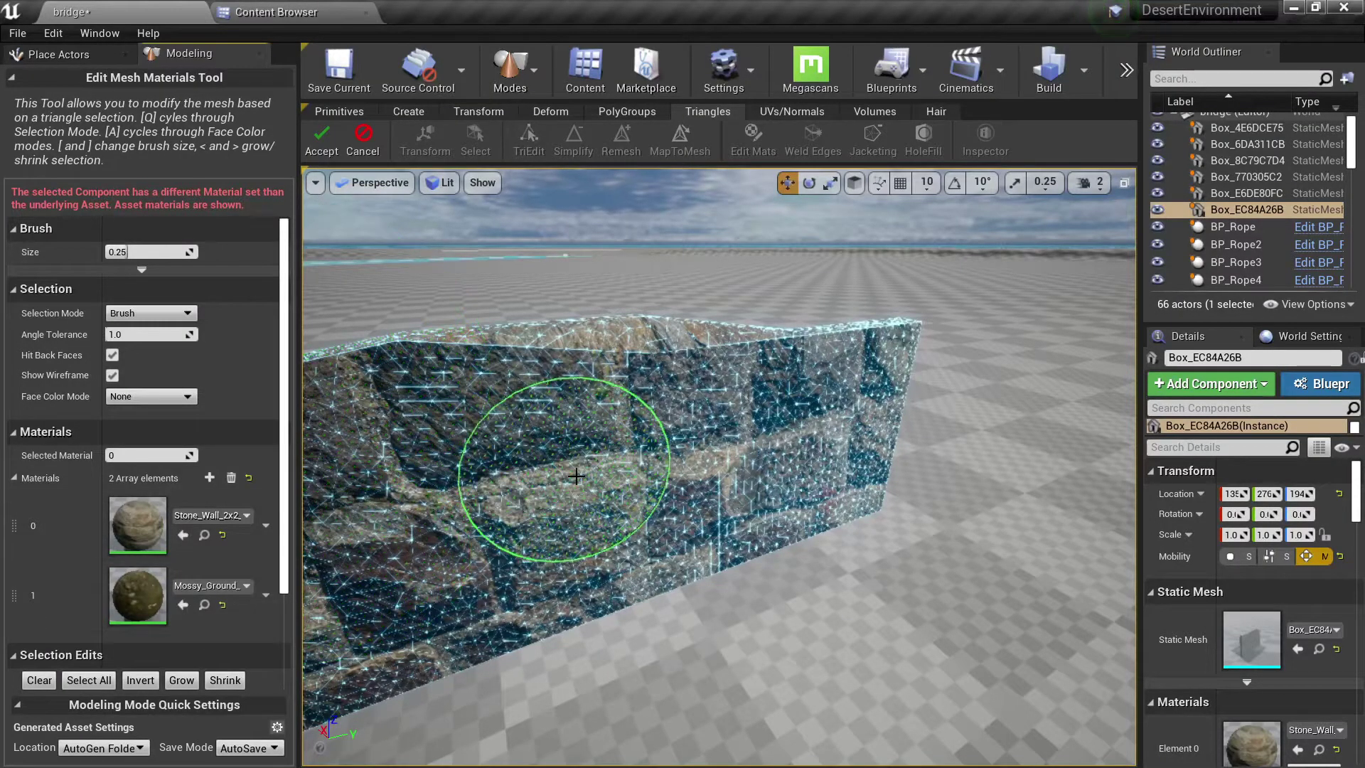
- Brush-select a large patch of triangles on the wall's side, assign material 1 to it, and accept the edit
scroll(686, 475, "up", 5)
scroll(127, 575, "down", 3)
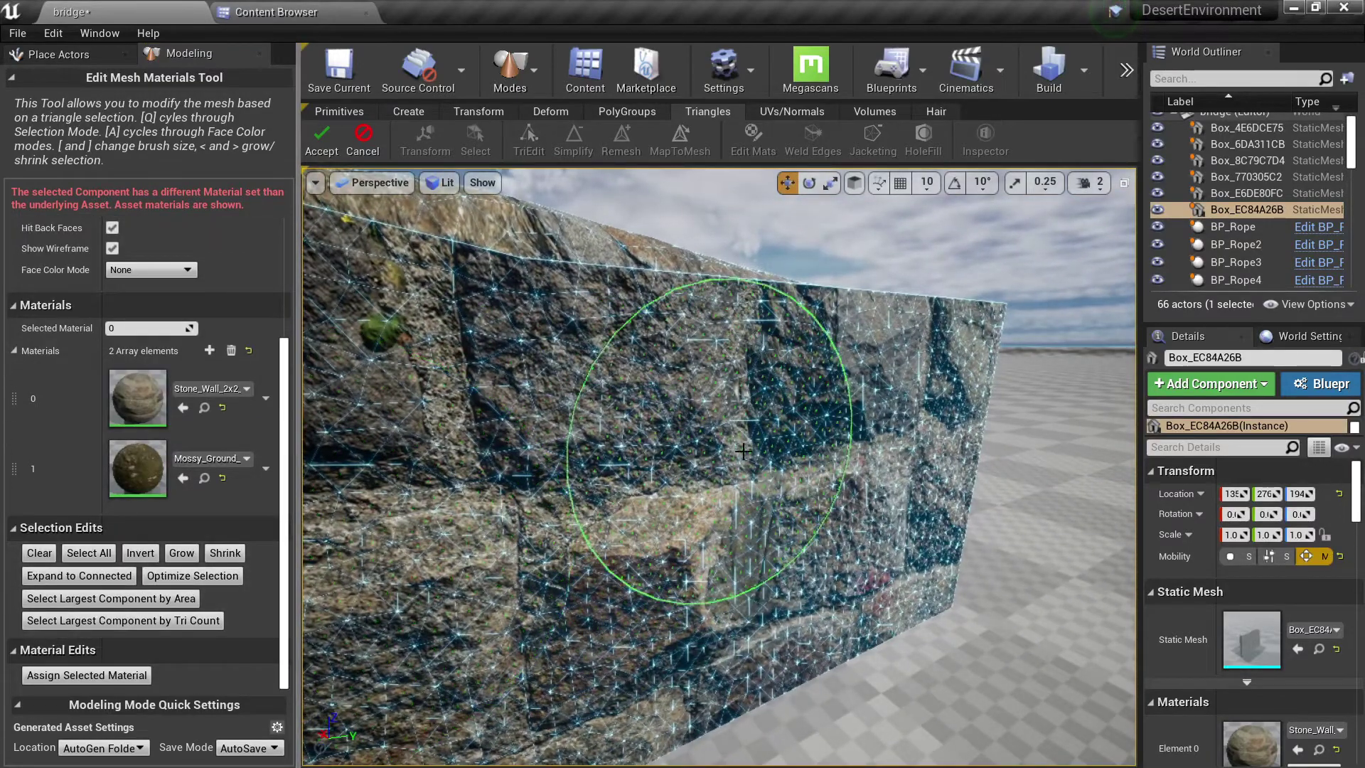
mouse_move(723, 412)
left_mouse_down()
mouse_move(689, 459)
mouse_move(804, 472)
mouse_move(883, 436)
mouse_move(819, 469)
left_mouse_up()
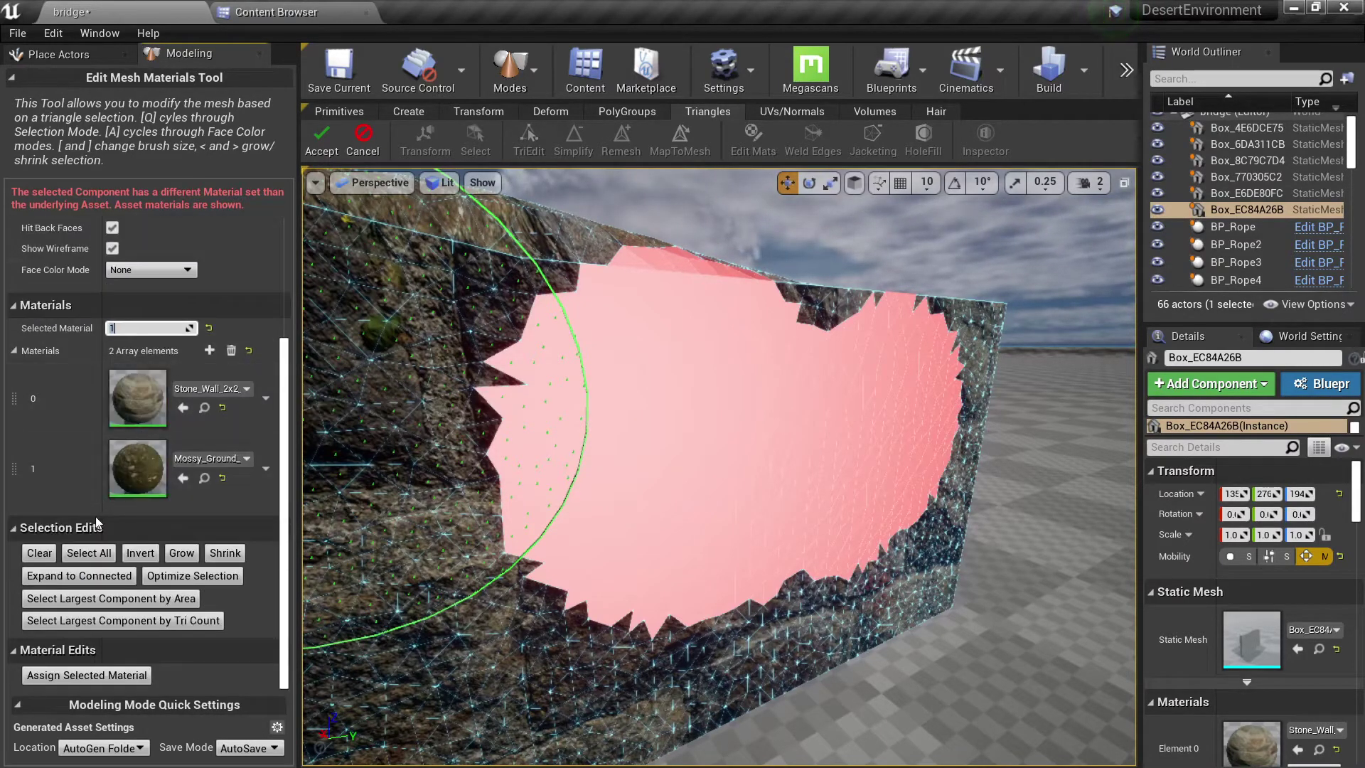
left_click(83, 679)
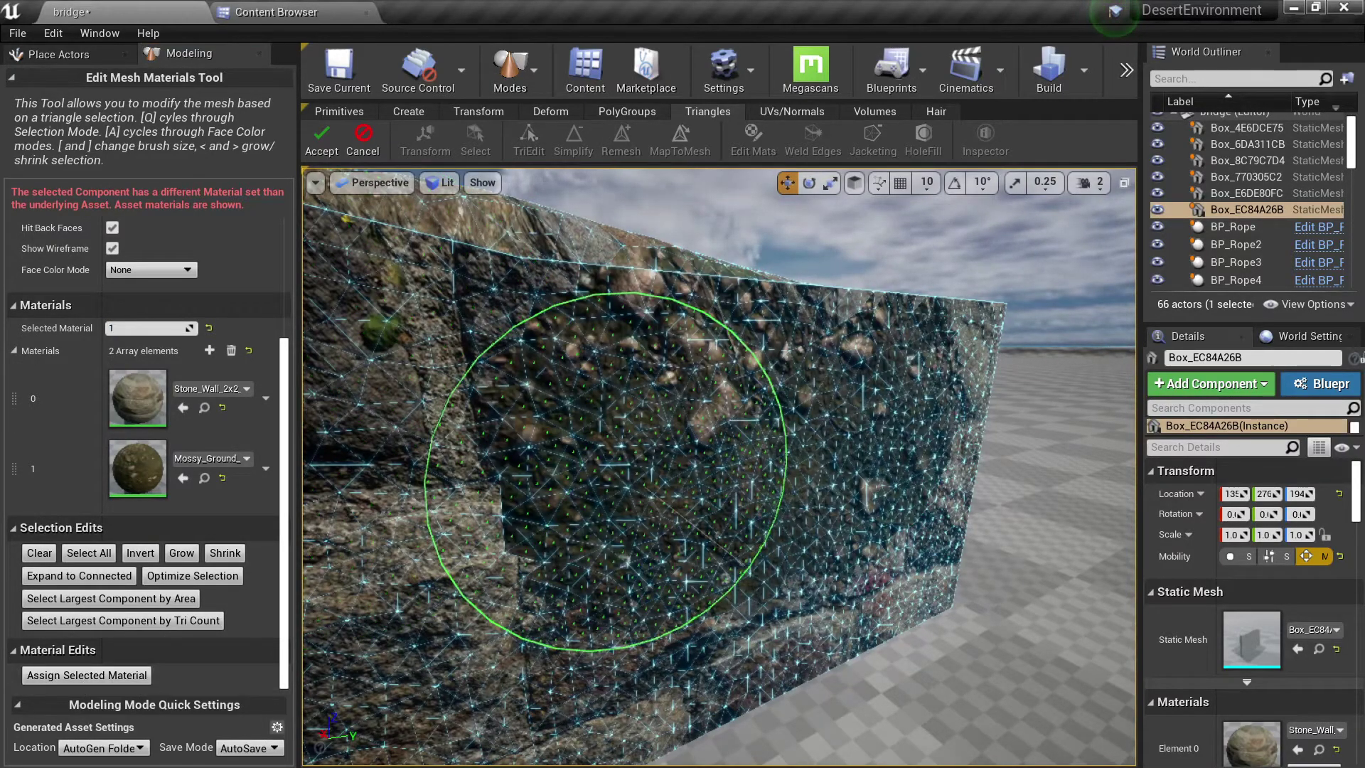
right_click_drag(607, 469, 650, 453)
left_click(322, 142)
- Examine the mossy patch on the wall in the wireframe, unlit and lit view modes
mouse_move(634, 404)
right_mouse_down()
mouse_move(568, 402)
mouse_move(633, 405)
right_mouse_up()
key("alt+2")
key("alt+3")
key("alt+4")
right_click_drag(713, 487, 712, 488)
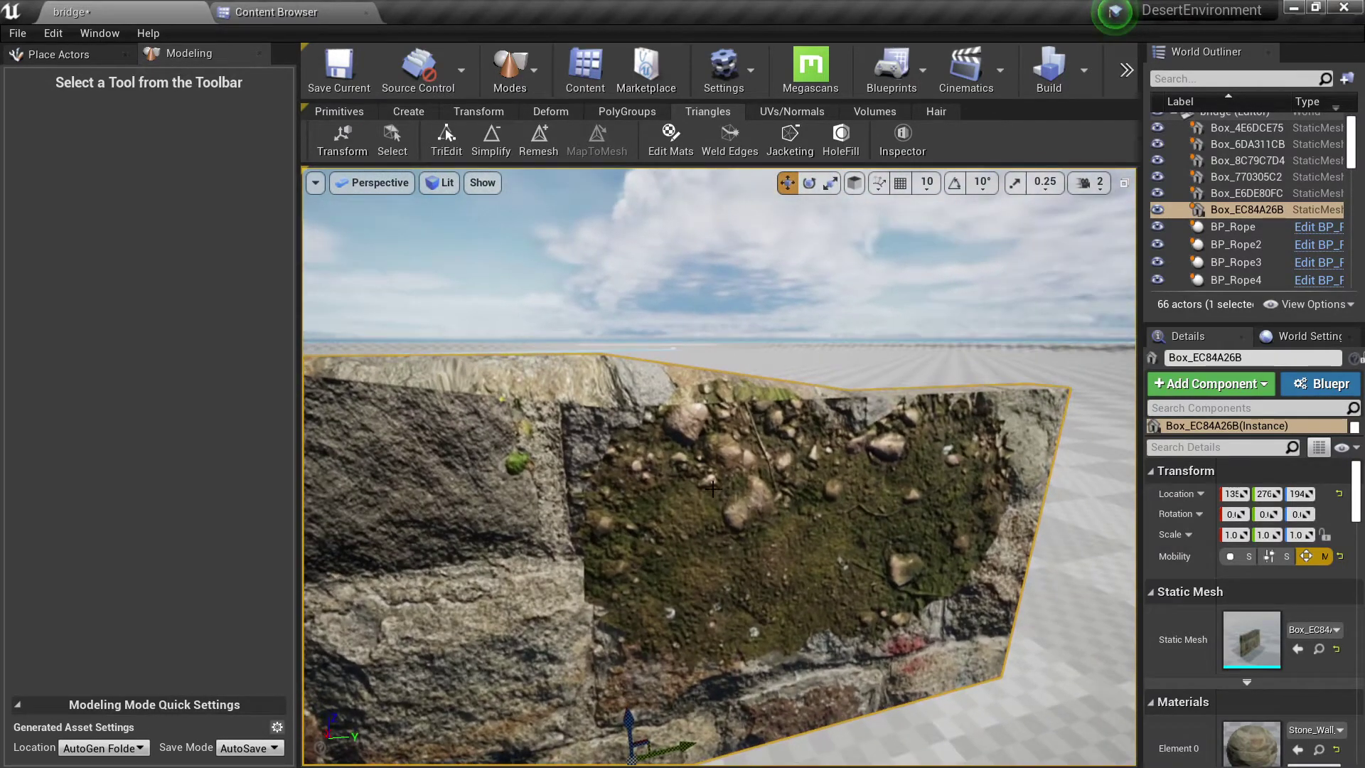
- Edit the wall's mesh materials again, using the Angle Filtered selection mode with an angle tolerance of 30
left_click(672, 138)
left_click(189, 278)
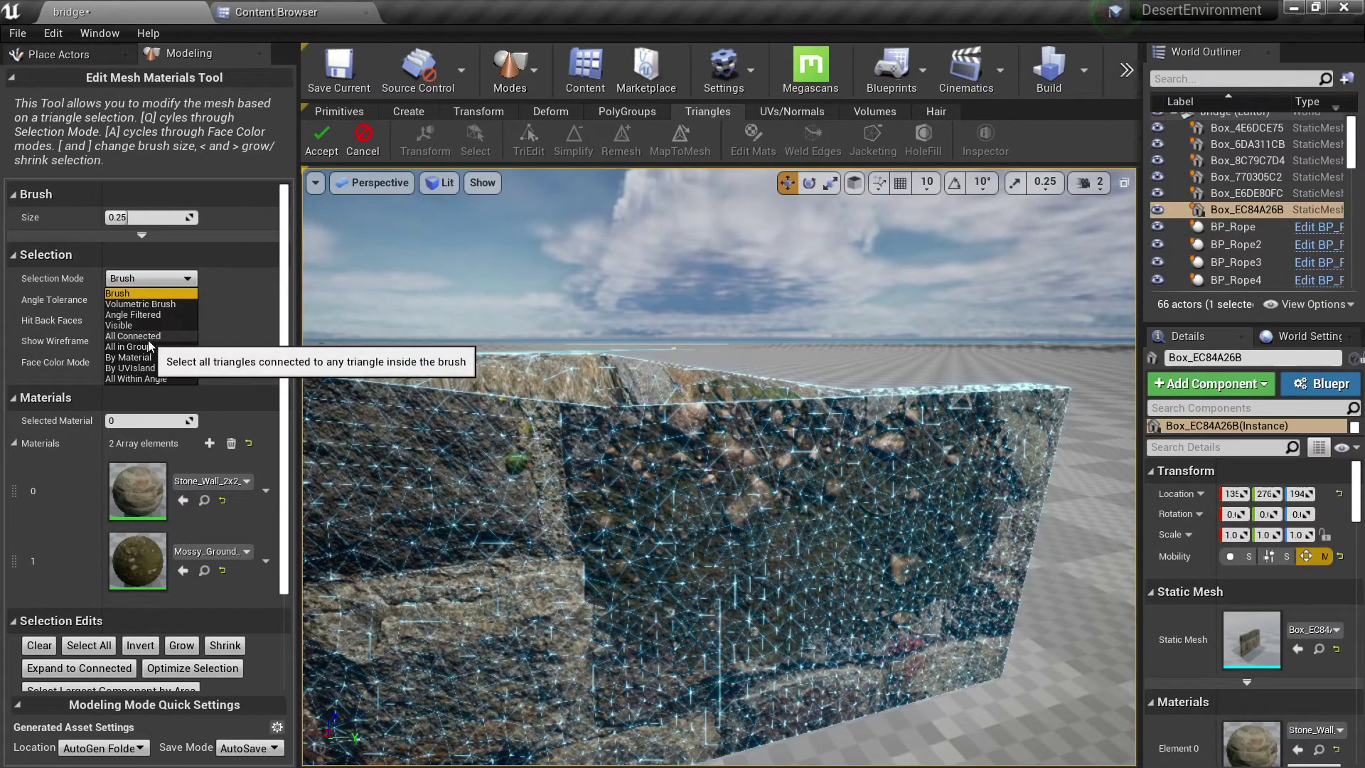
left_click(133, 315)
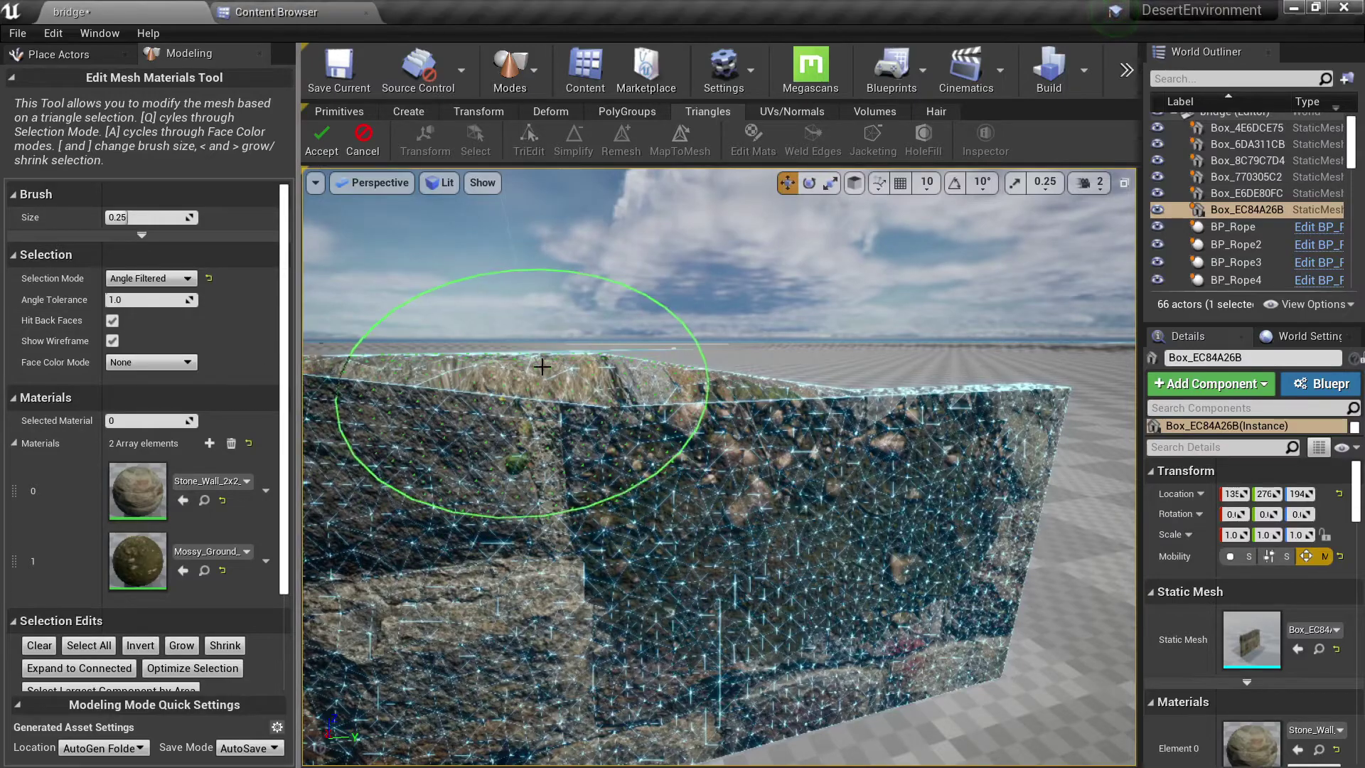
scroll(544, 371, "up", 5)
left_click(138, 299)
- Brush-select the triangles along the wall's entire top face, from one end to the other
left_click(649, 341)
mouse_move(649, 341)
right_mouse_down()
mouse_move(649, 384)
mouse_move(605, 420)
right_mouse_up()
left_click(579, 459)
left_click(626, 484)
mouse_move(658, 462)
right_mouse_down()
mouse_move(640, 455)
mouse_move(658, 448)
right_mouse_up()
left_click_drag(658, 447, 546, 465)
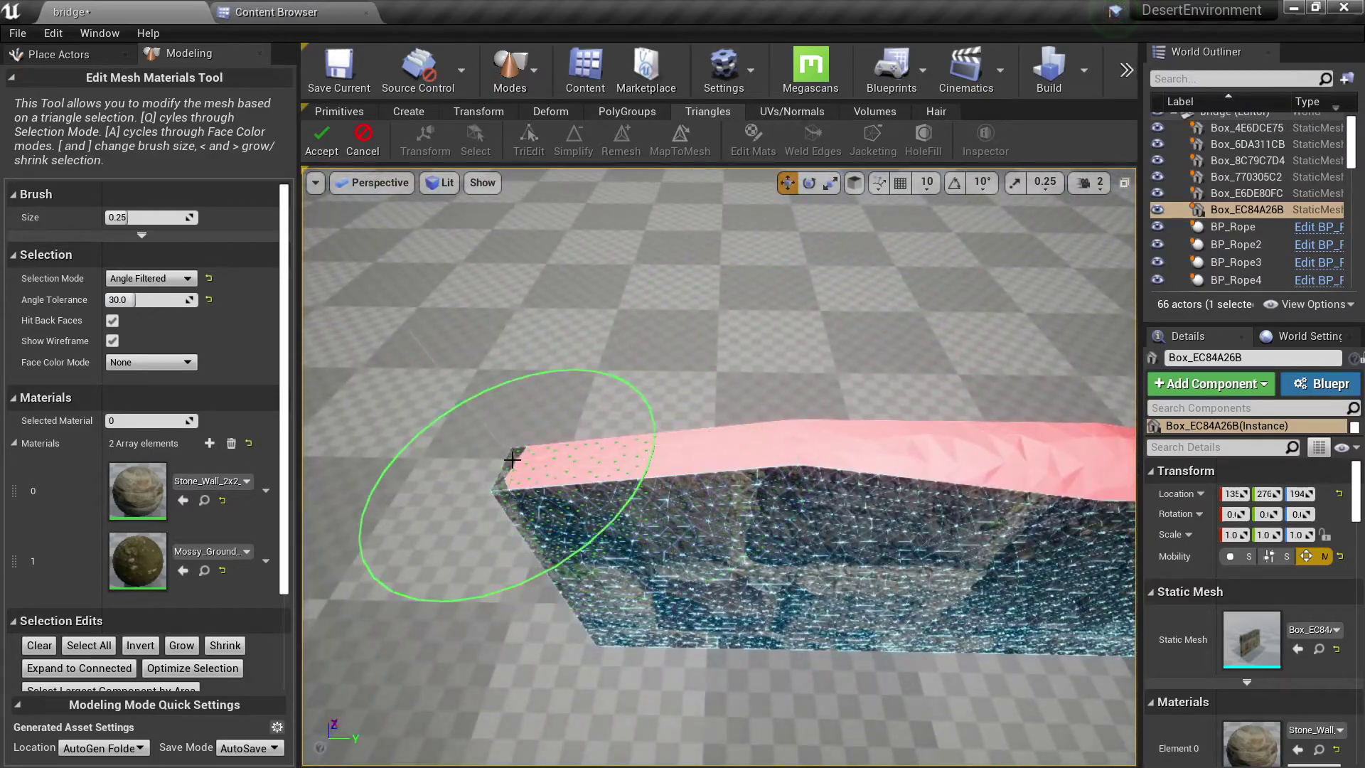
mouse_move(516, 466)
right_mouse_down()
mouse_move(491, 466)
mouse_move(508, 469)
right_mouse_up()
right_click_drag(877, 572, 900, 581)
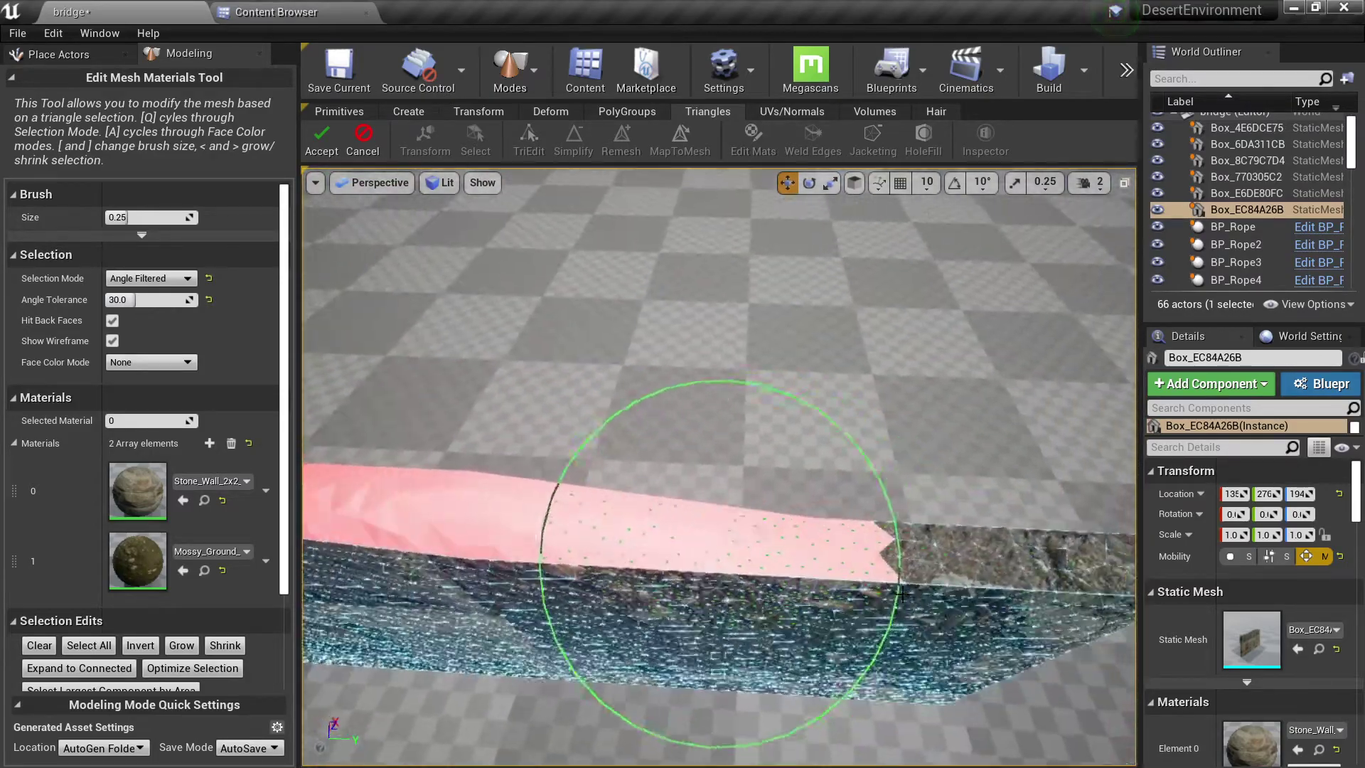
left_click_drag(899, 582, 935, 551)
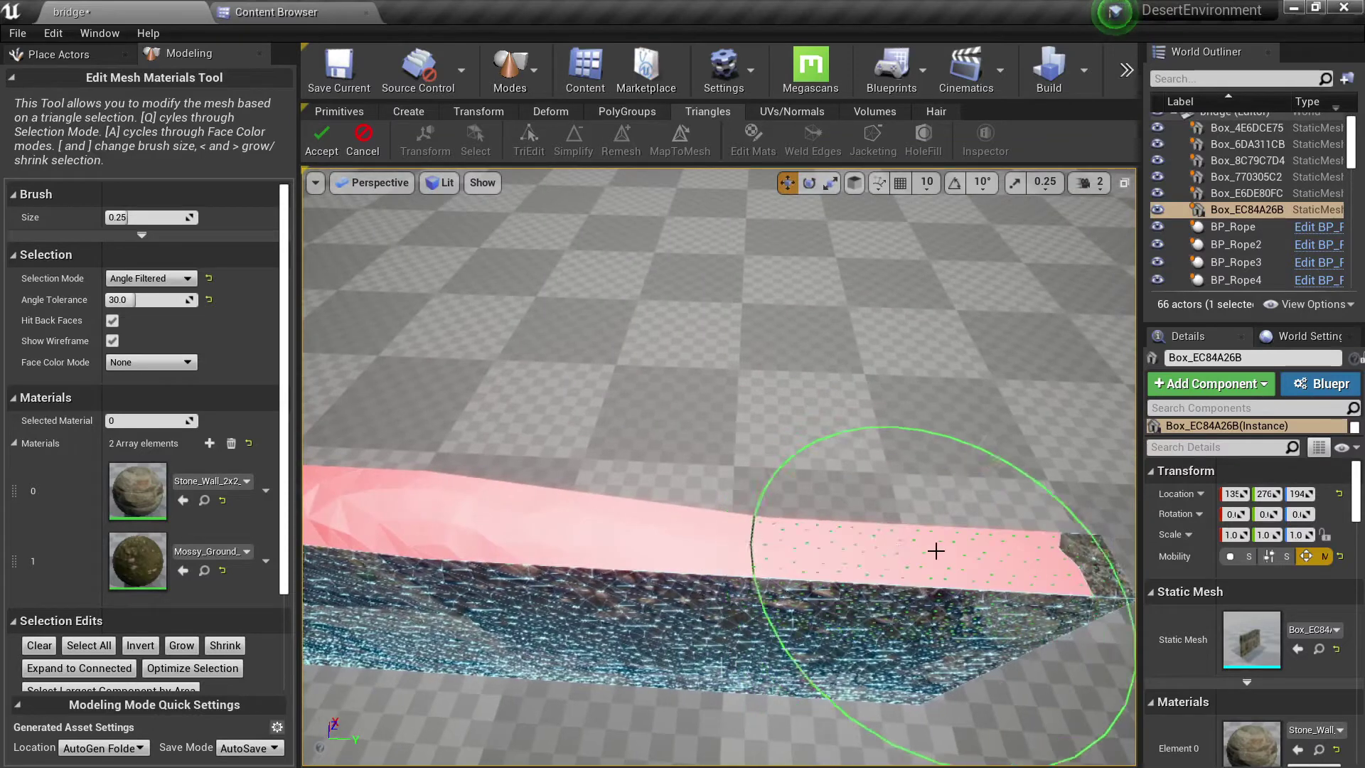
- Assign material 1, the mossy ground, to the selected top triangles and accept the material edit
left_click(155, 421)
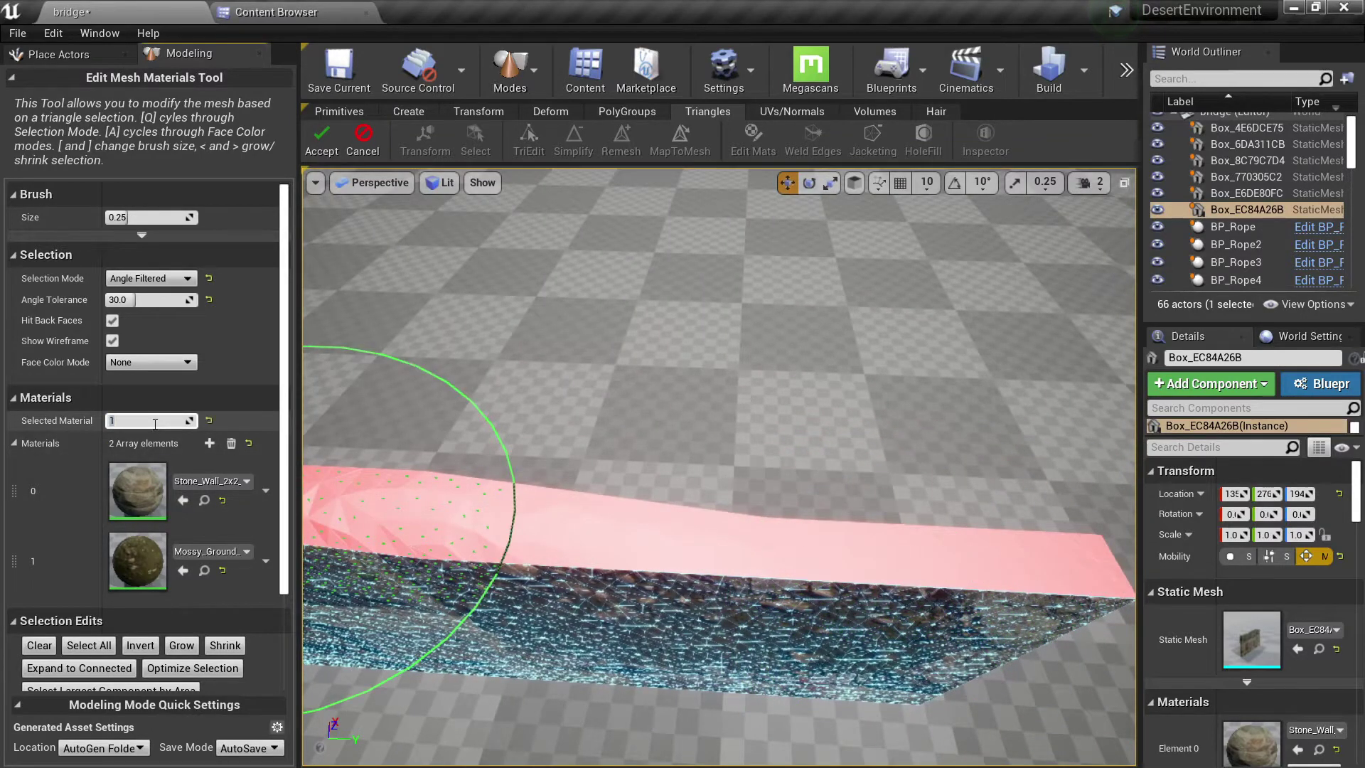
scroll(149, 440, "down", 3)
left_click(87, 674)
mouse_move(492, 525)
right_mouse_down()
mouse_move(534, 444)
mouse_move(604, 391)
mouse_move(689, 419)
mouse_move(739, 462)
mouse_move(604, 448)
mouse_move(533, 373)
mouse_move(538, 355)
mouse_move(516, 348)
mouse_move(533, 352)
right_mouse_up()
left_click(339, 150)
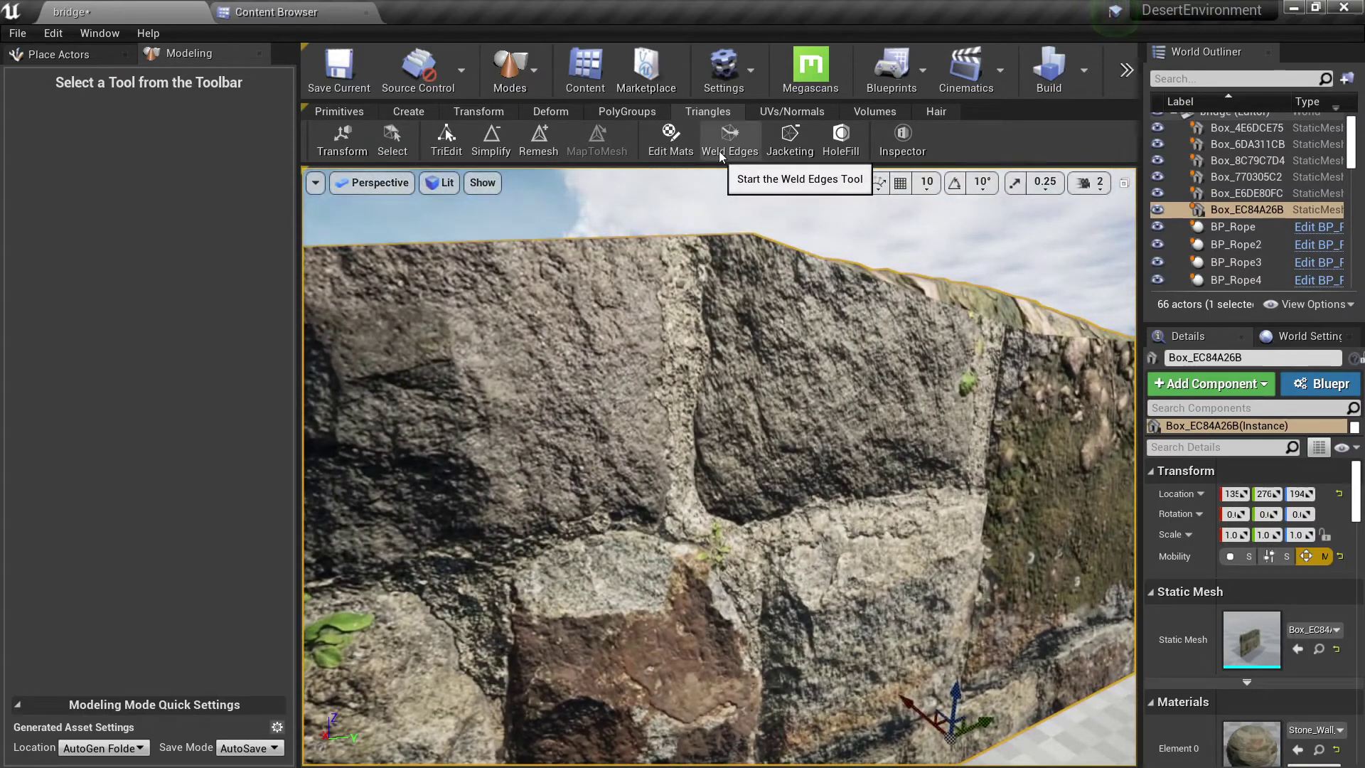
- Inspect the stone side of the wall up close, comparing the unlit, wireframe and lit view modes
key("alt+3")
key("alt+2")
key("alt+4")
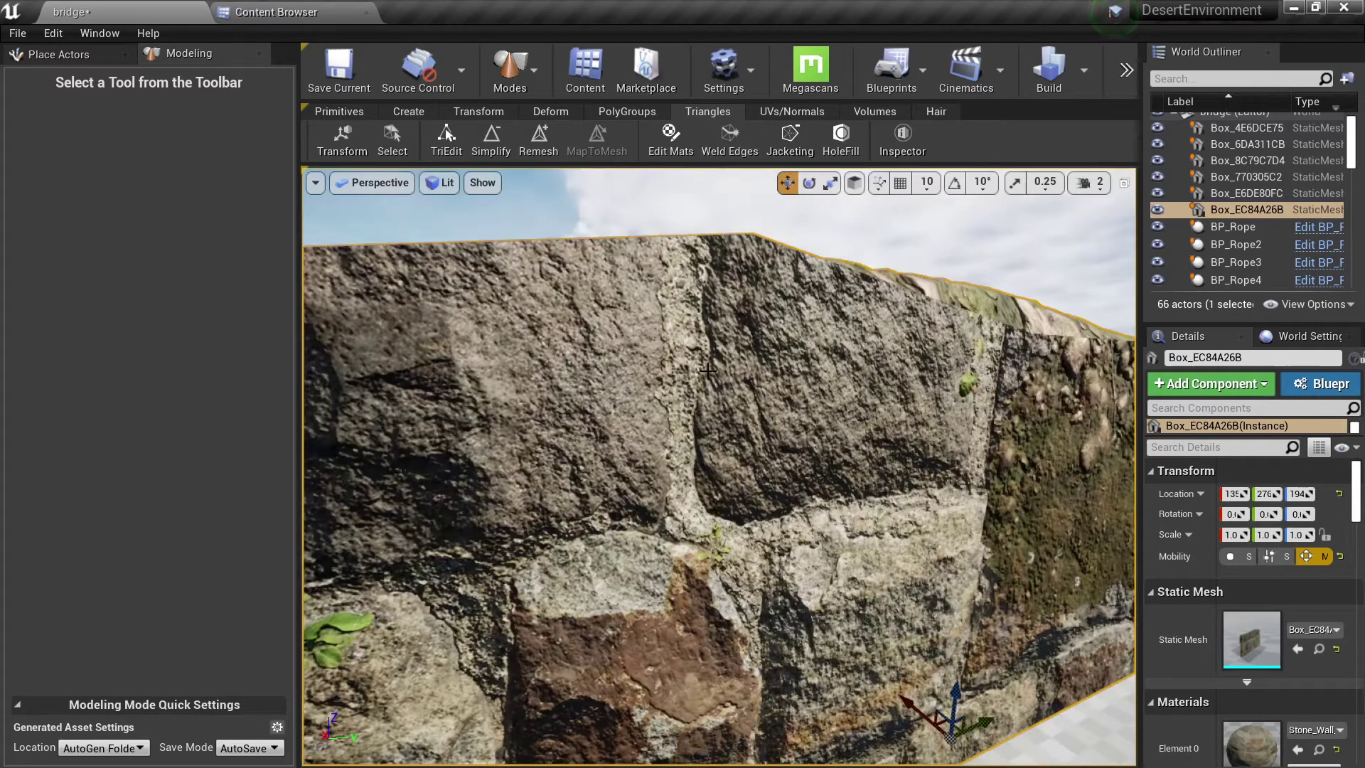
right_click_drag(708, 370, 729, 454)
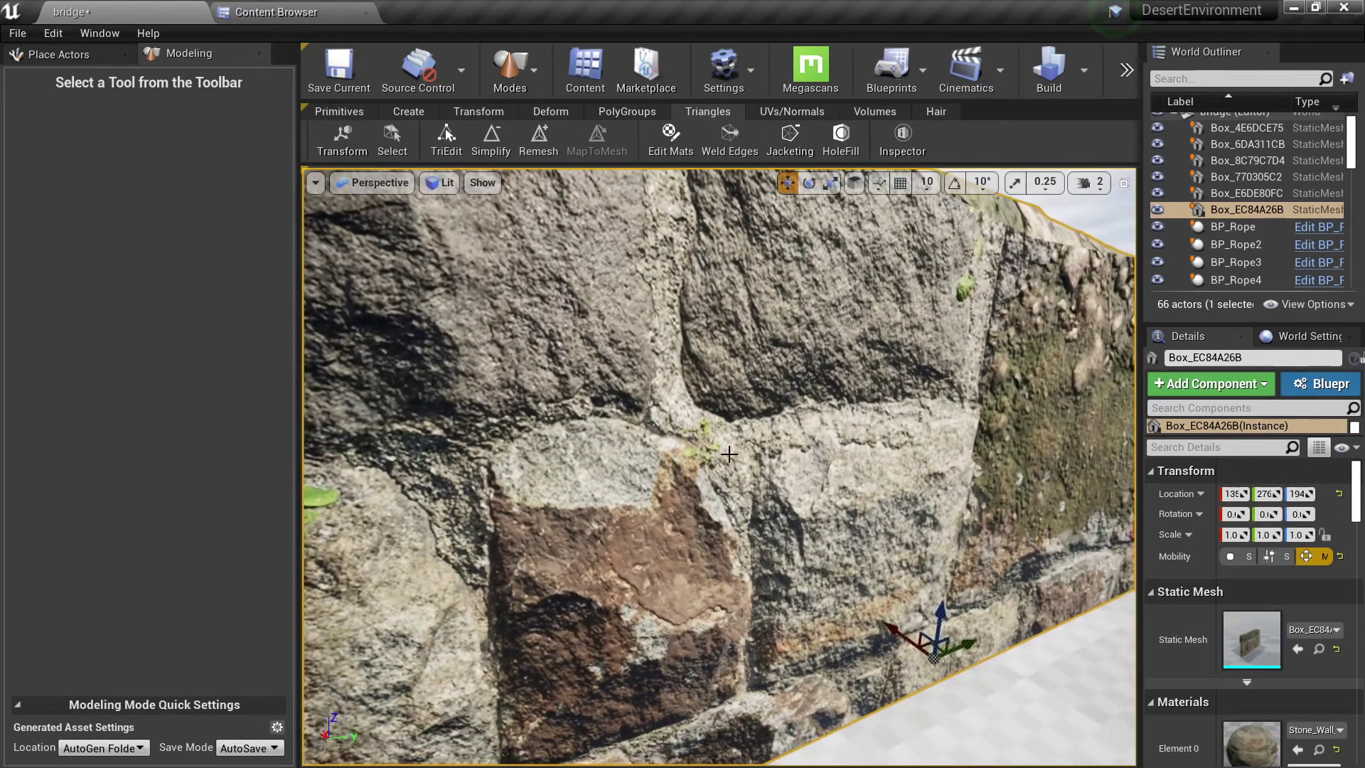
right_click_drag(749, 295, 743, 354)
- Add a sphere primitive with a radius of 50 on the floor beside the stone wall
left_click(339, 112)
right_click_drag(569, 341, 423, 217)
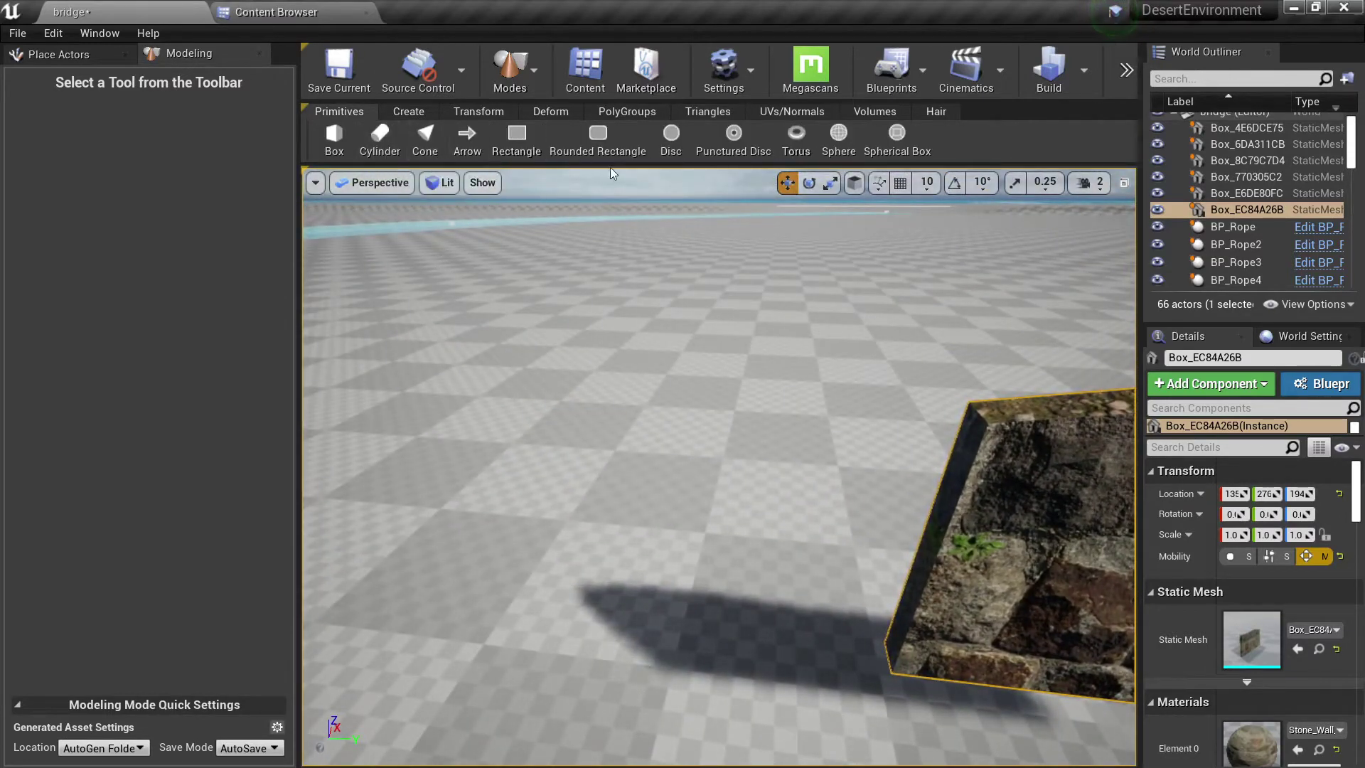
left_click(839, 142)
left_click(586, 532)
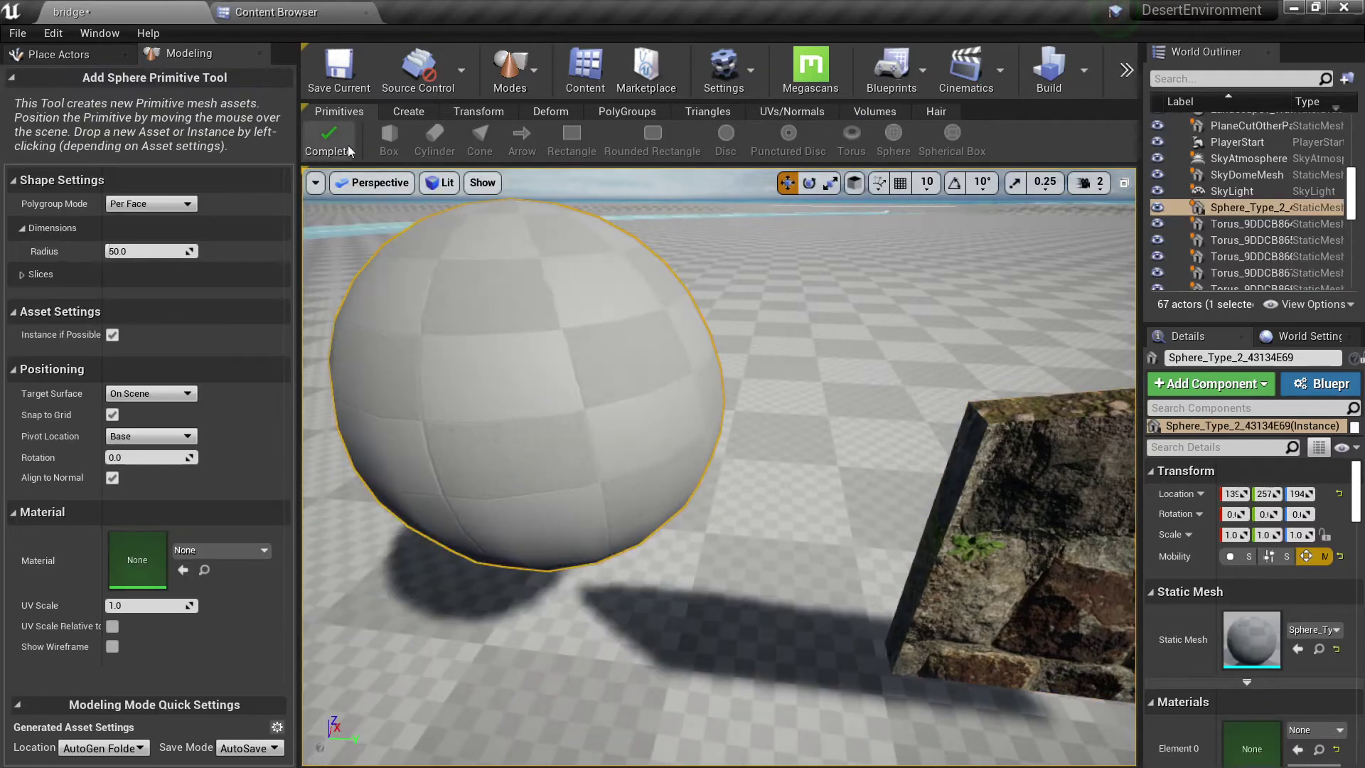
key("Escape")
key("f")
- Select a patch of triangles on the sphere's front in Angle Filtered mode, disconnect them from the mesh and accept
left_click(479, 111)
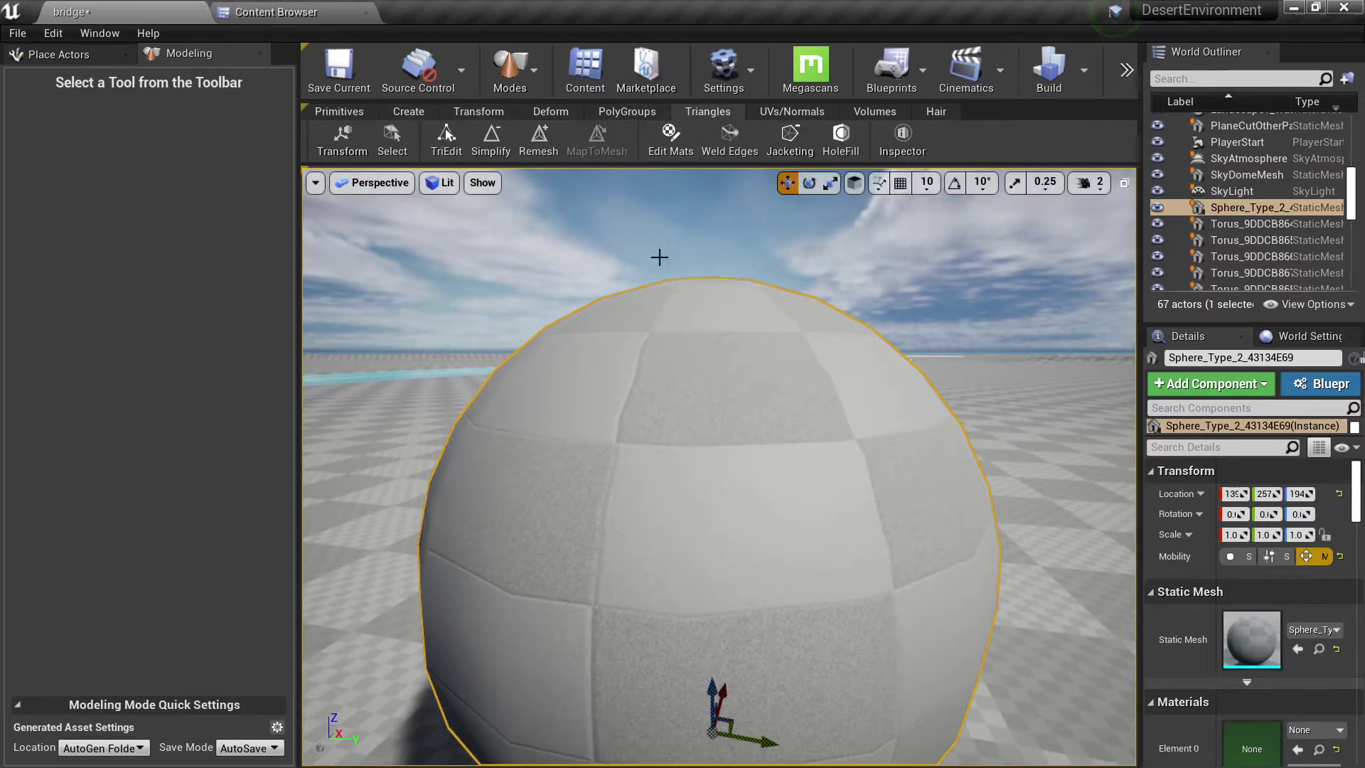
scroll(660, 266, "up", 3)
left_click(392, 139)
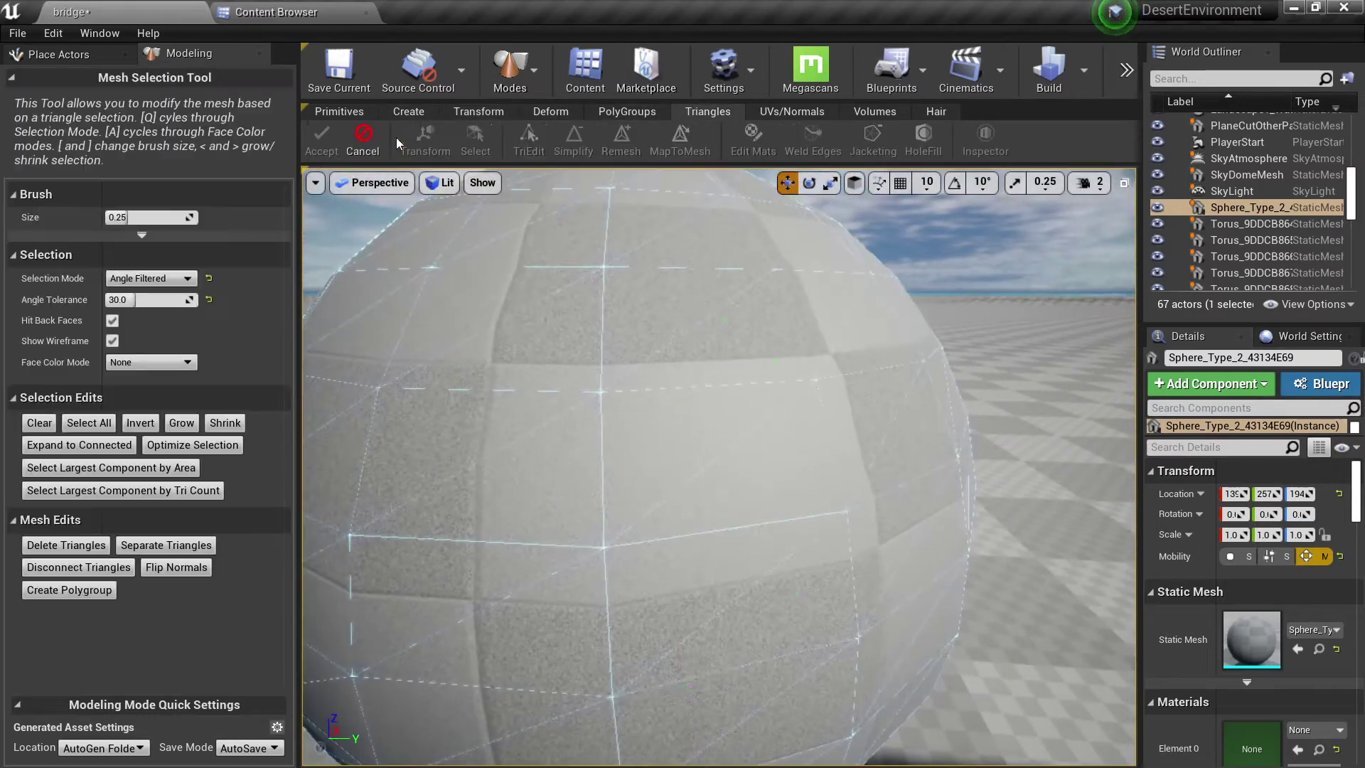
left_click(647, 430)
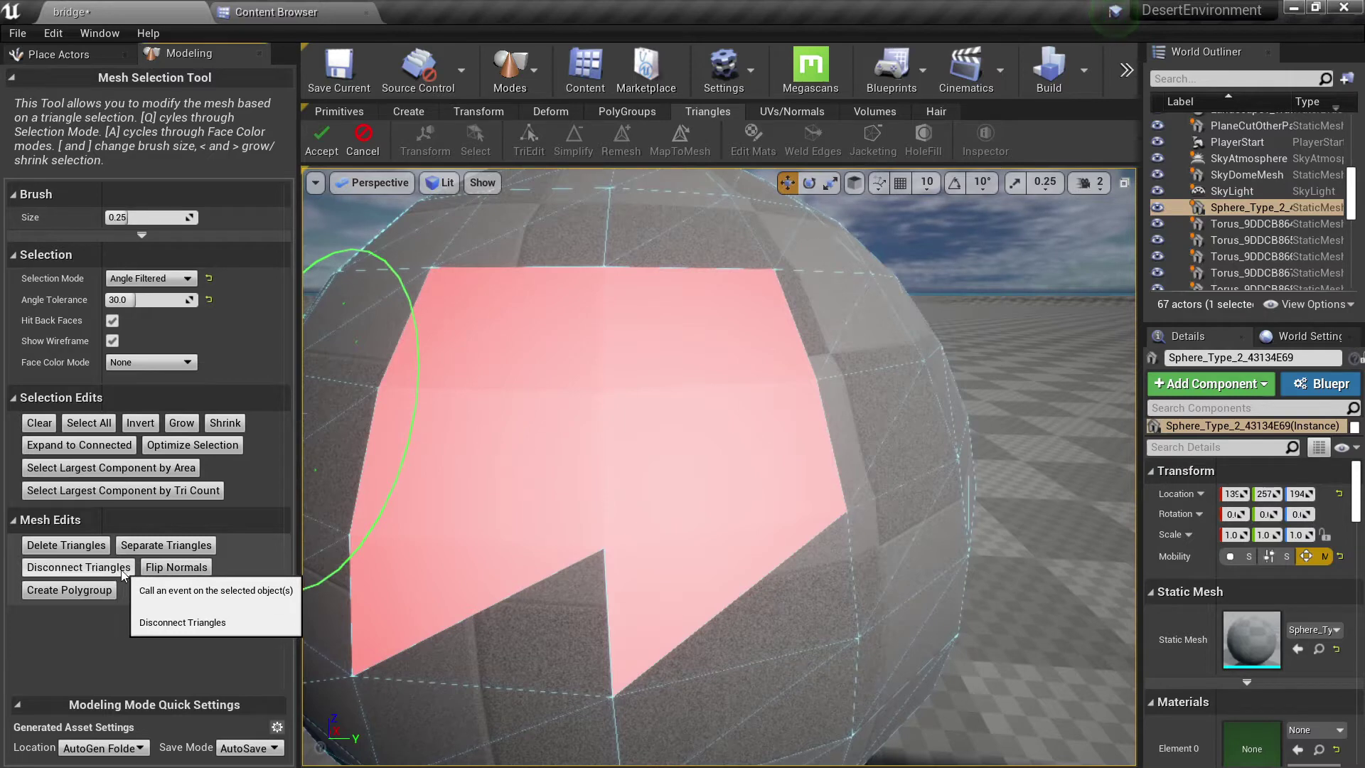
left_click(325, 142)
key("Escape")
- Reselect the sphere and examine the disconnected area in the unlit, wireframe and lit view modes
right_click_drag(630, 352, 630, 366)
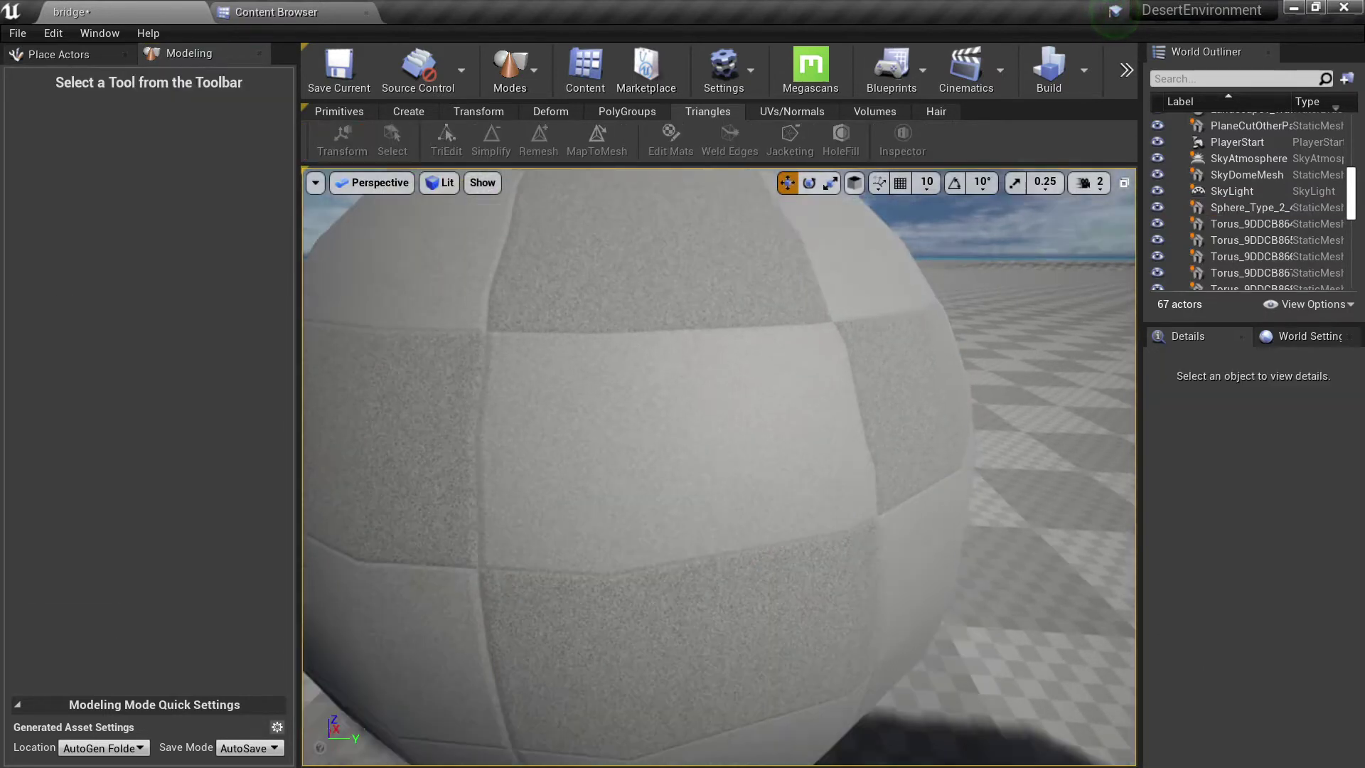
right_click(654, 351)
left_click(565, 338)
right_click_drag(565, 337, 568, 303)
key("s")
key("alt+3")
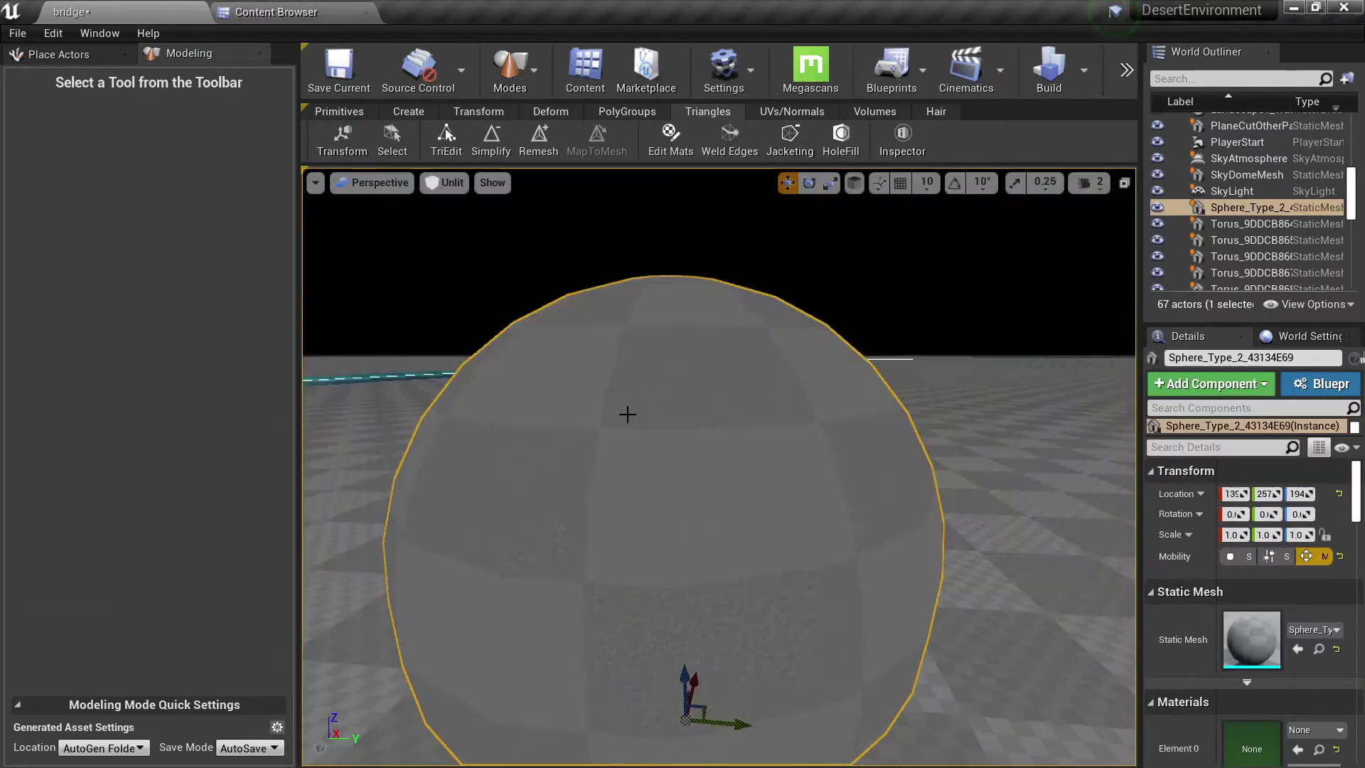
key("alt+2")
key("alt+4")
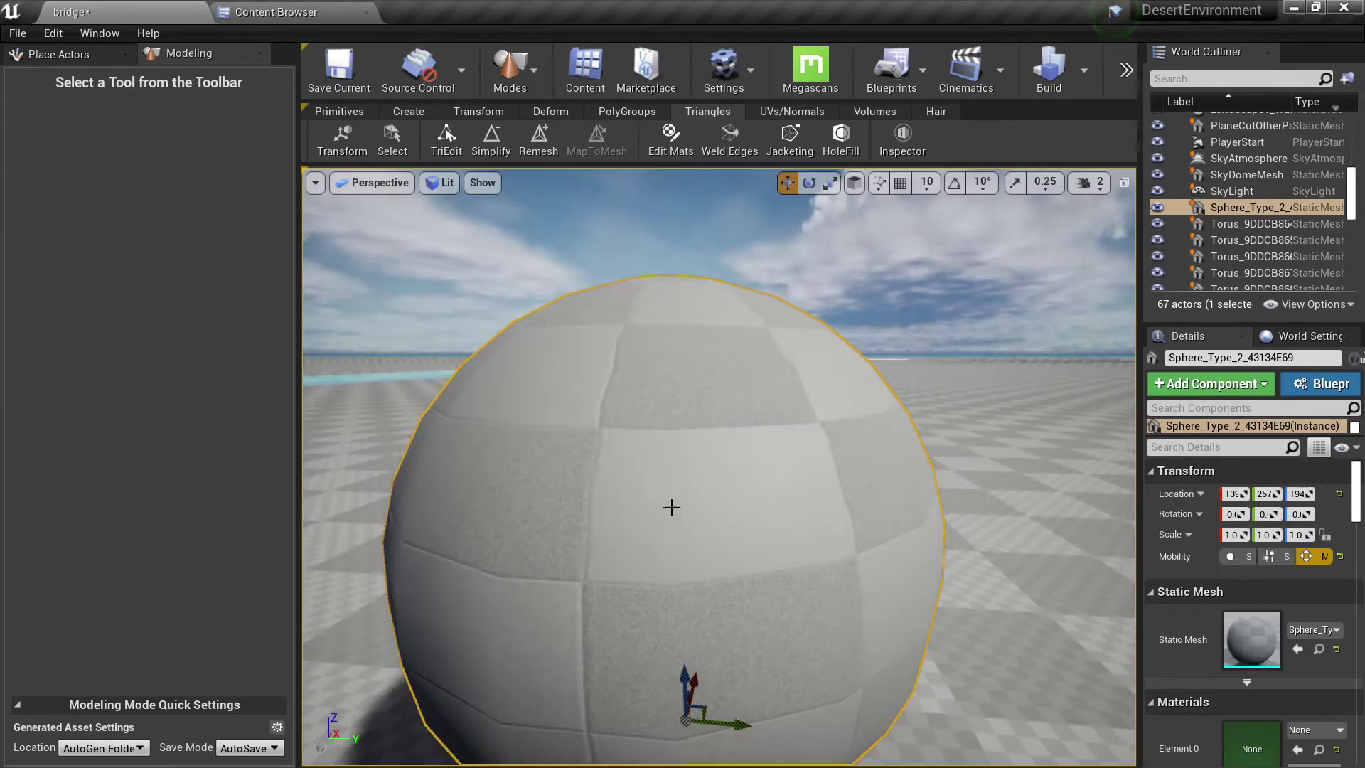
right_click_drag(687, 509, 696, 538)
key("w")
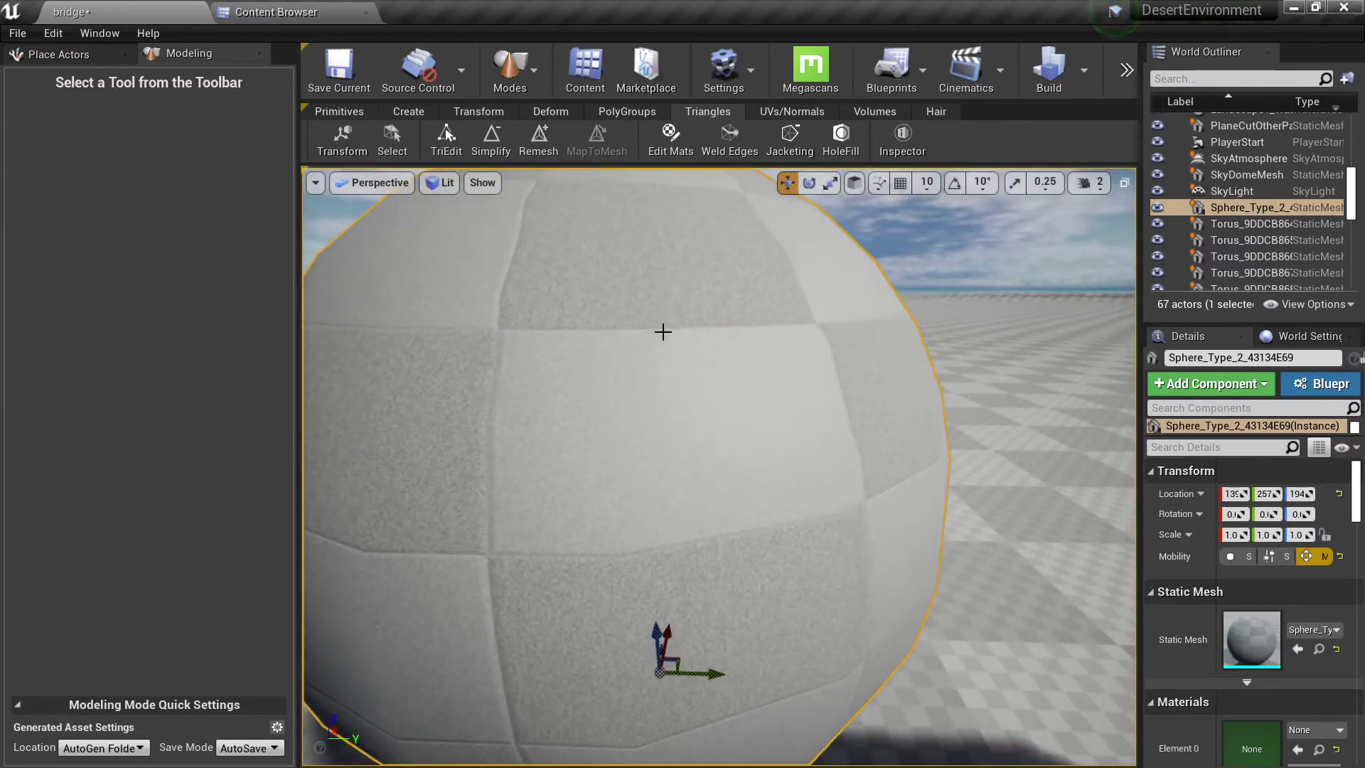
scroll(663, 332, "down", 4)
scroll(658, 325, "up", 4)
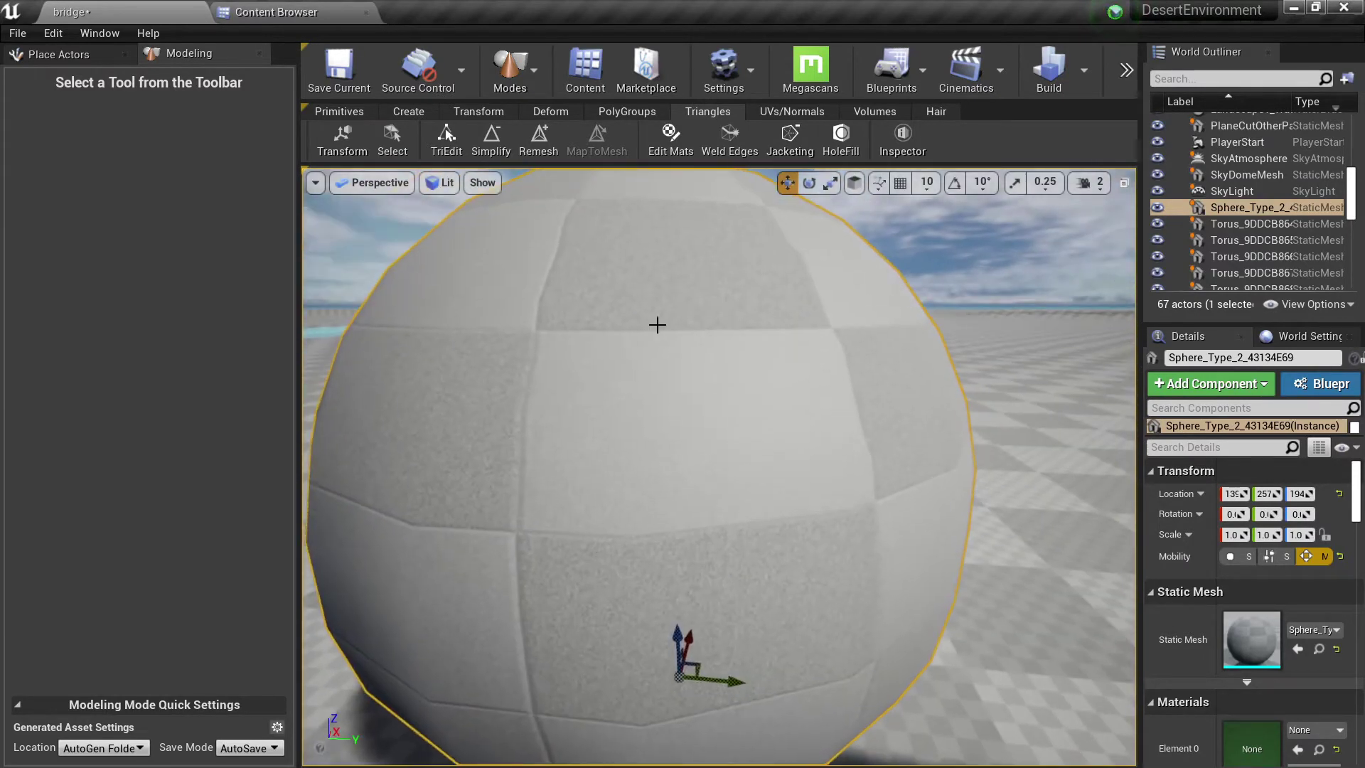
- Examine the open boundary loops on the sphere with the HoleFill tool and close it without selecting any hole
left_click(843, 151)
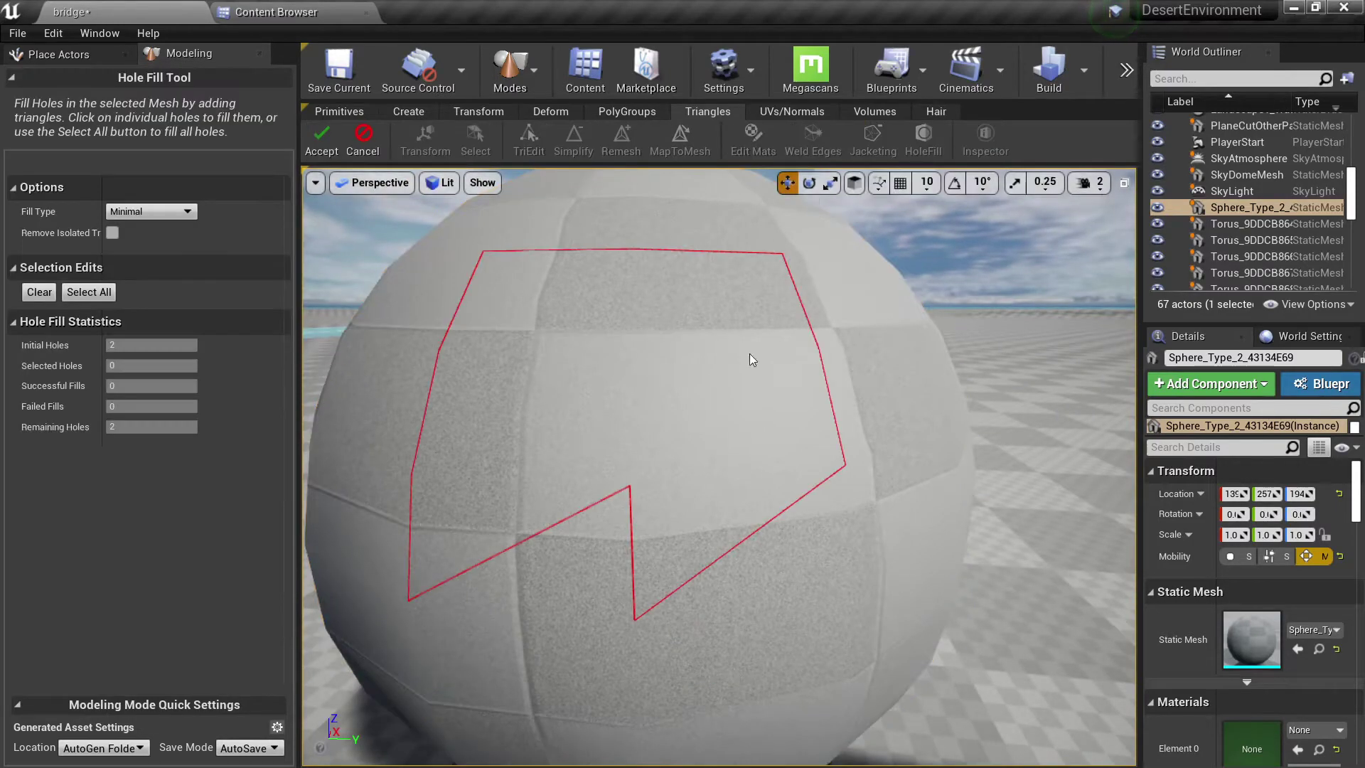
key("w")
right_click_drag(732, 341, 797, 334)
key("d")
key("s")
key("w")
scroll(718, 462, "down", 4)
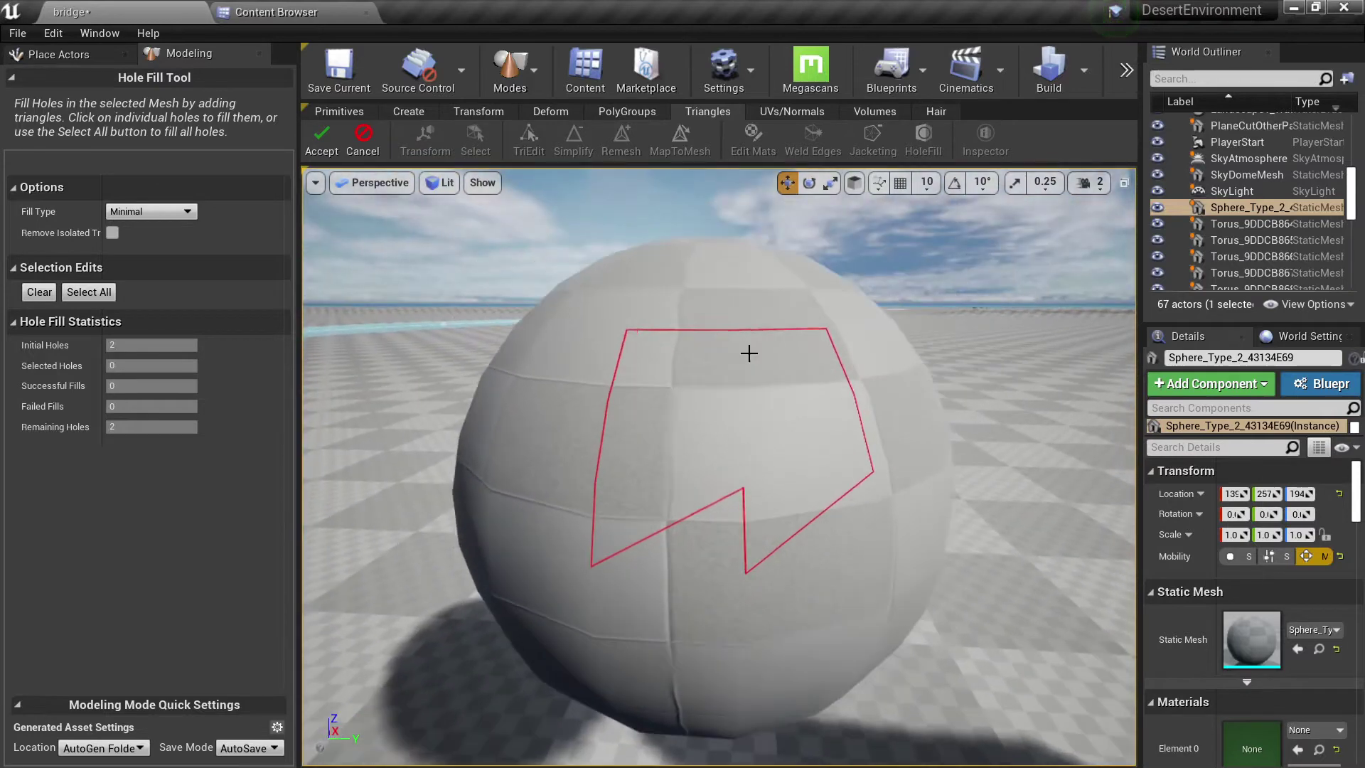
left_click(325, 142)
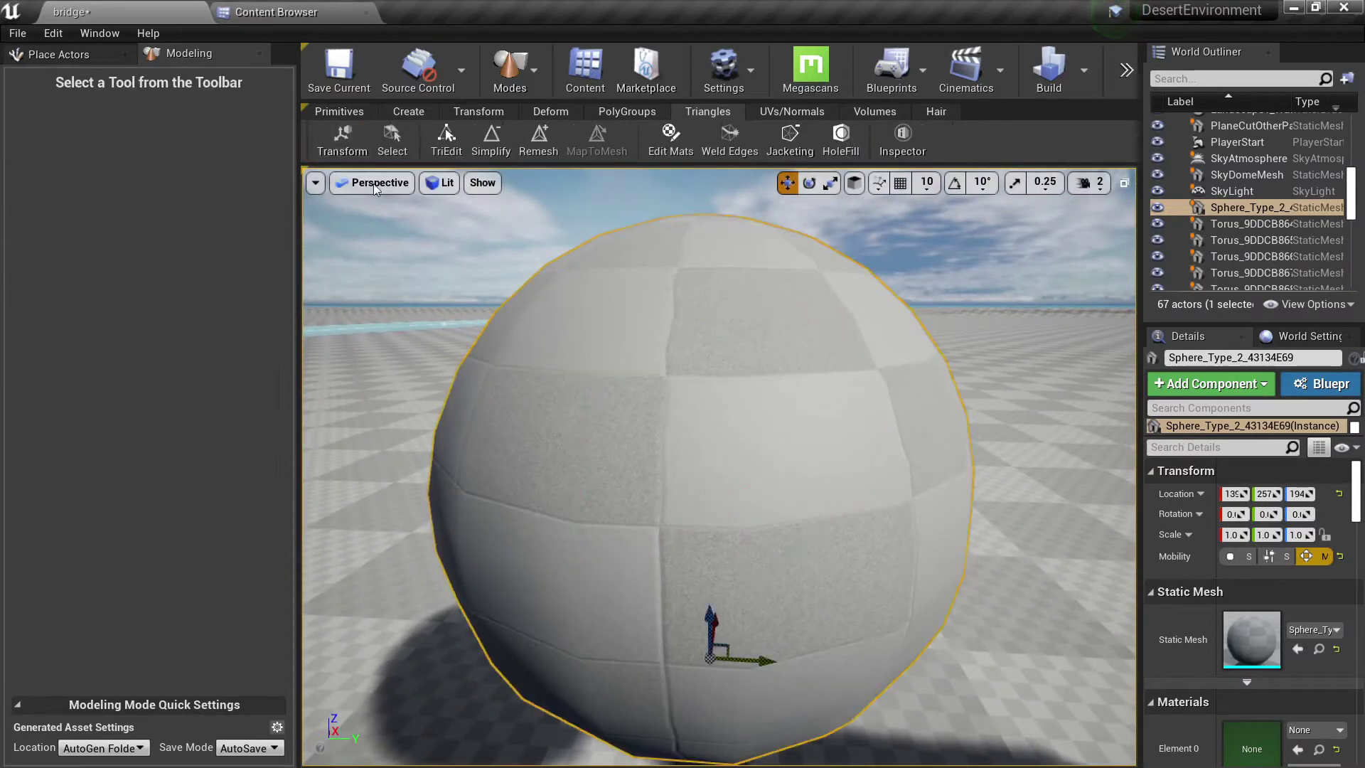
- Select the disconnected triangle patch on the sphere using the All Connected selection mode
left_click(392, 136)
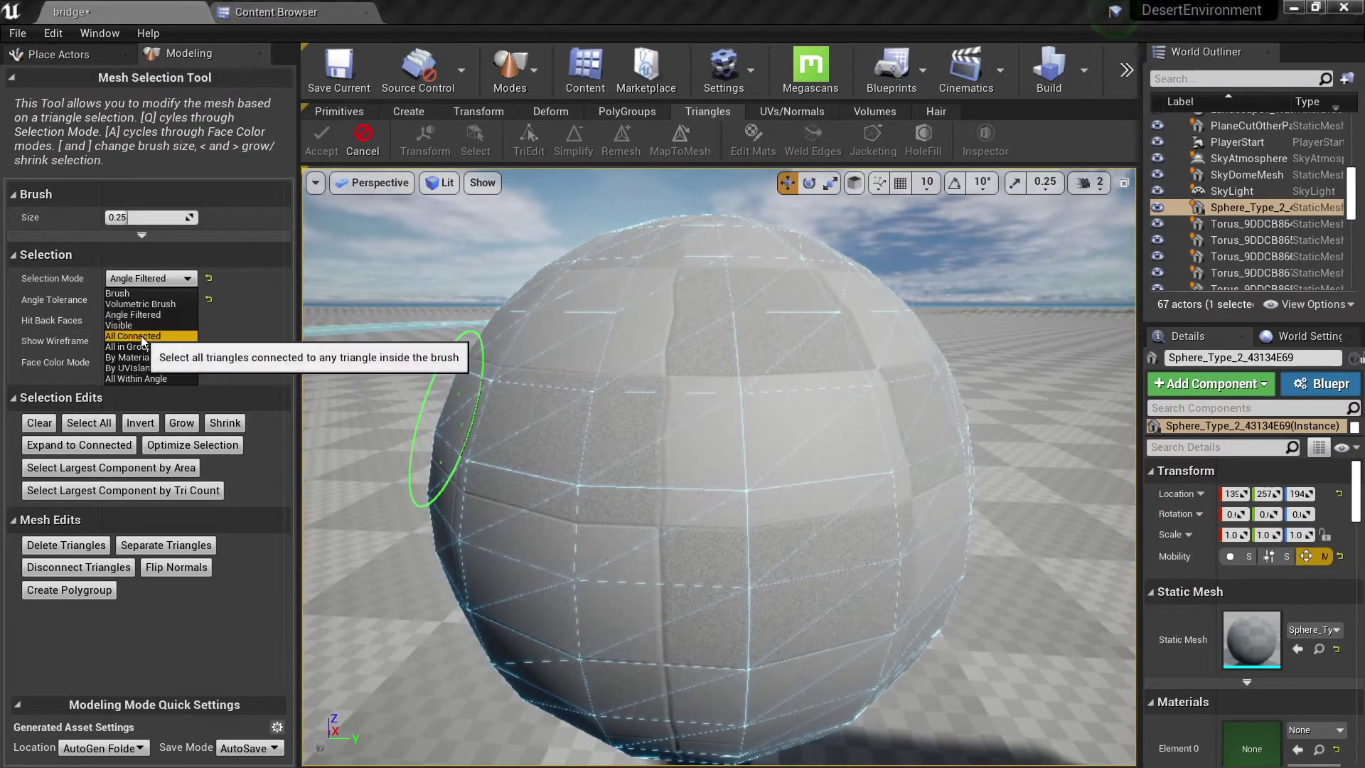
left_click(148, 336)
left_click(723, 422)
right_click_drag(750, 435, 853, 398)
mouse_move(611, 392)
right_mouse_down()
mouse_move(577, 454)
mouse_move(619, 401)
mouse_move(611, 393)
right_mouse_up()
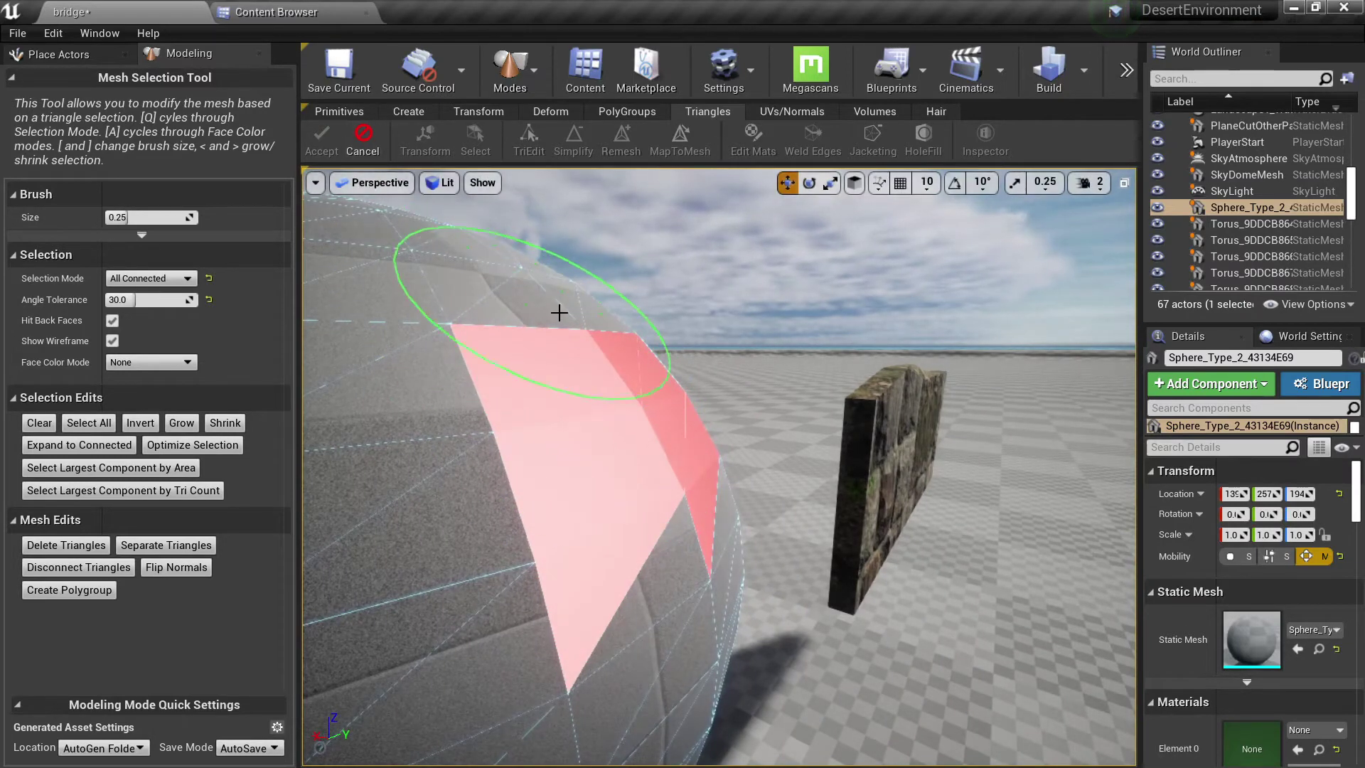
right_click_drag(562, 315, 549, 366)
- Try deleting the selected patch, undo the deletion and cancel the mesh selection edit
key("Delete")
right_click_drag(655, 379, 613, 352)
key("ctrl+z")
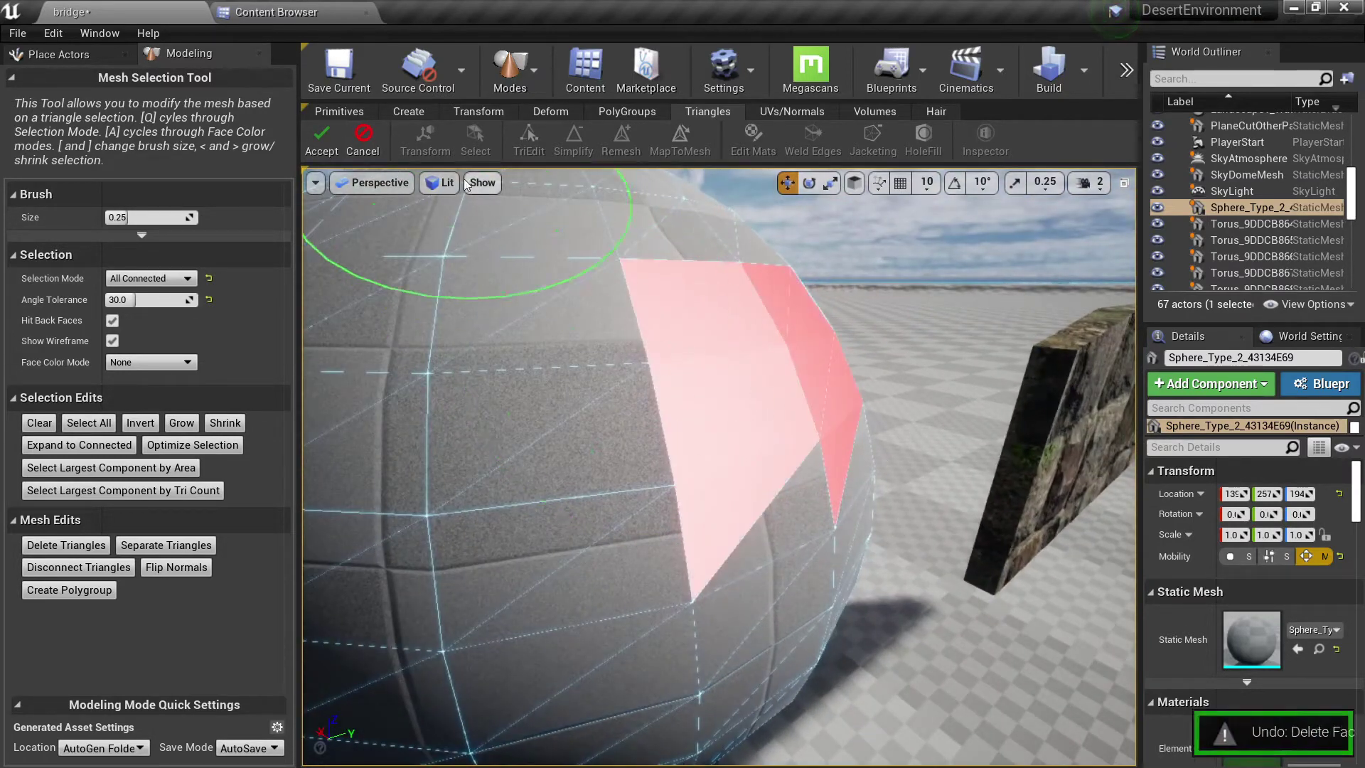
left_click(363, 142)
- Weld the sphere's open border edges with a tolerance of 0.000001 and accept the weld
scroll(641, 492, "down", 3)
scroll(642, 492, "up", 4)
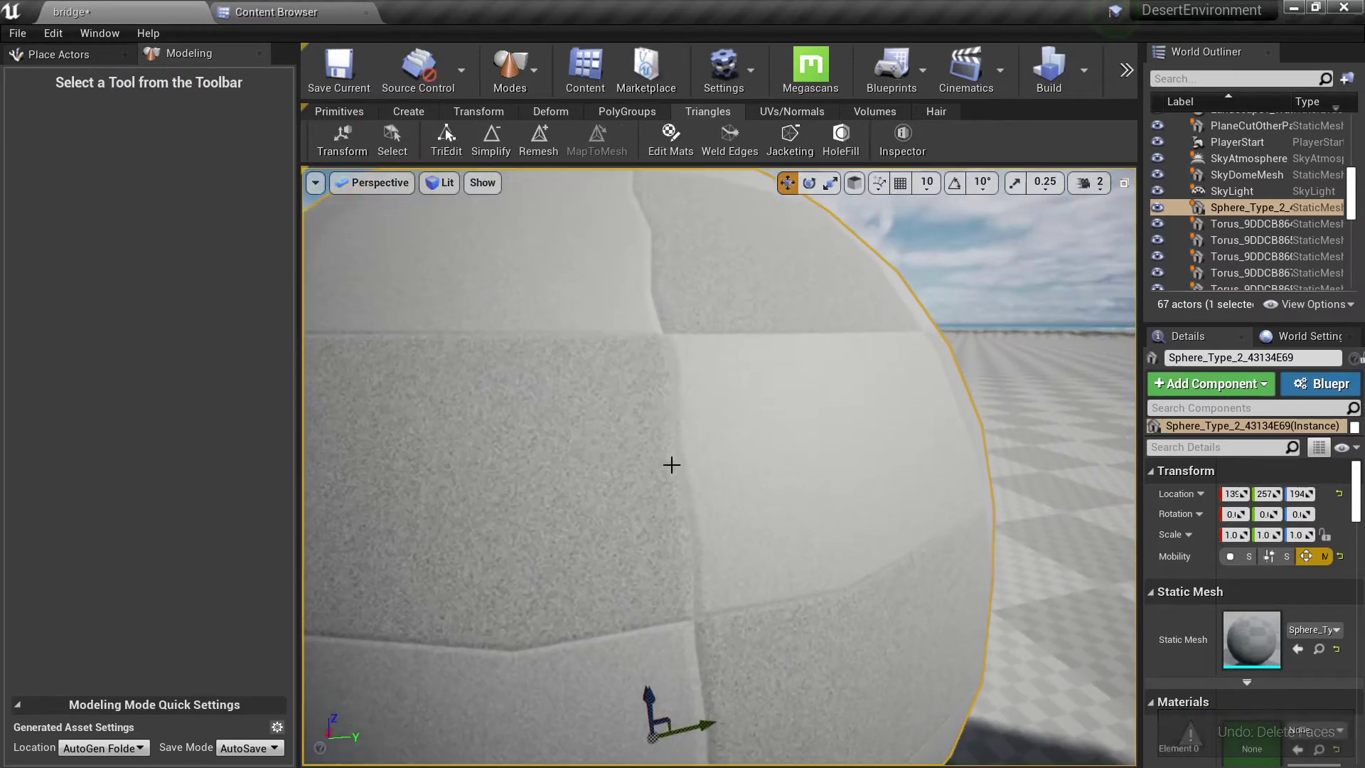
left_click(723, 143)
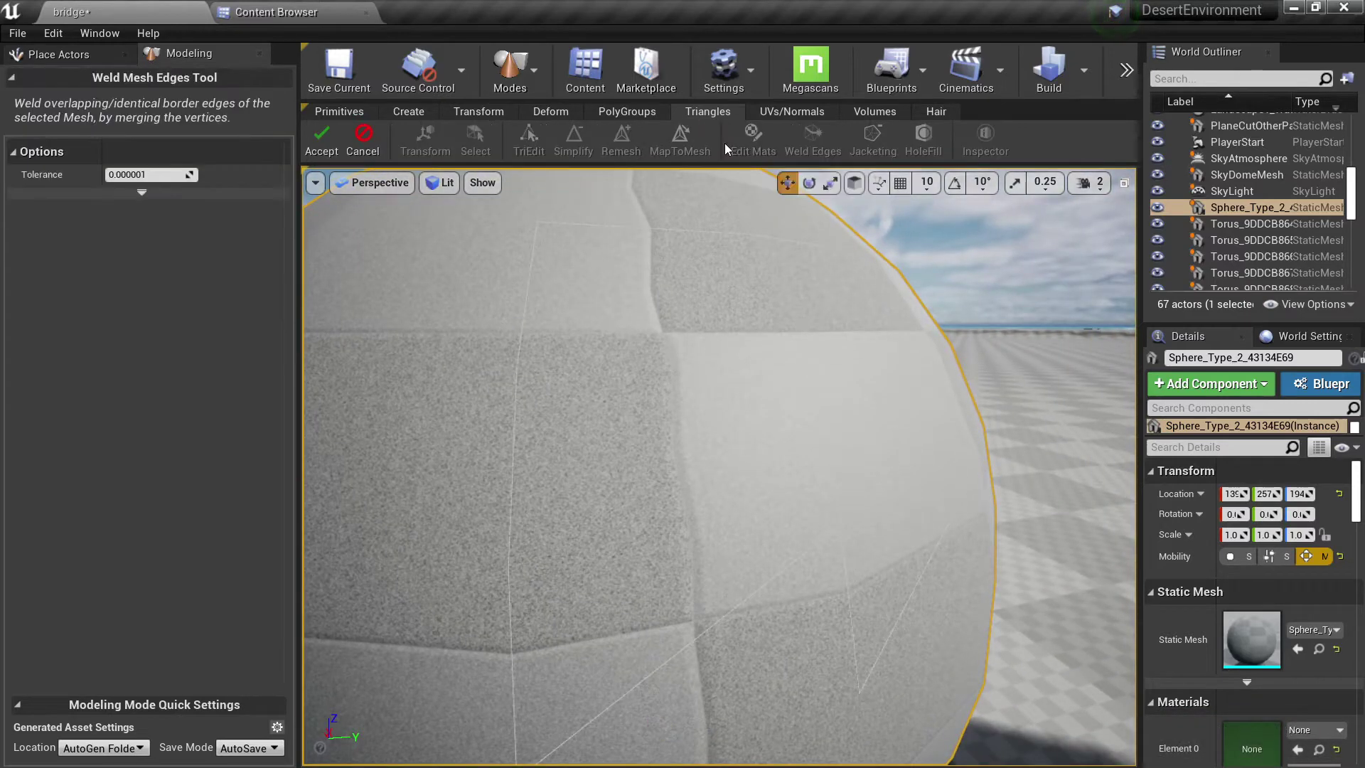
scroll(627, 335, "down", 3)
scroll(627, 335, "up", 2)
scroll(527, 412, "down", 2)
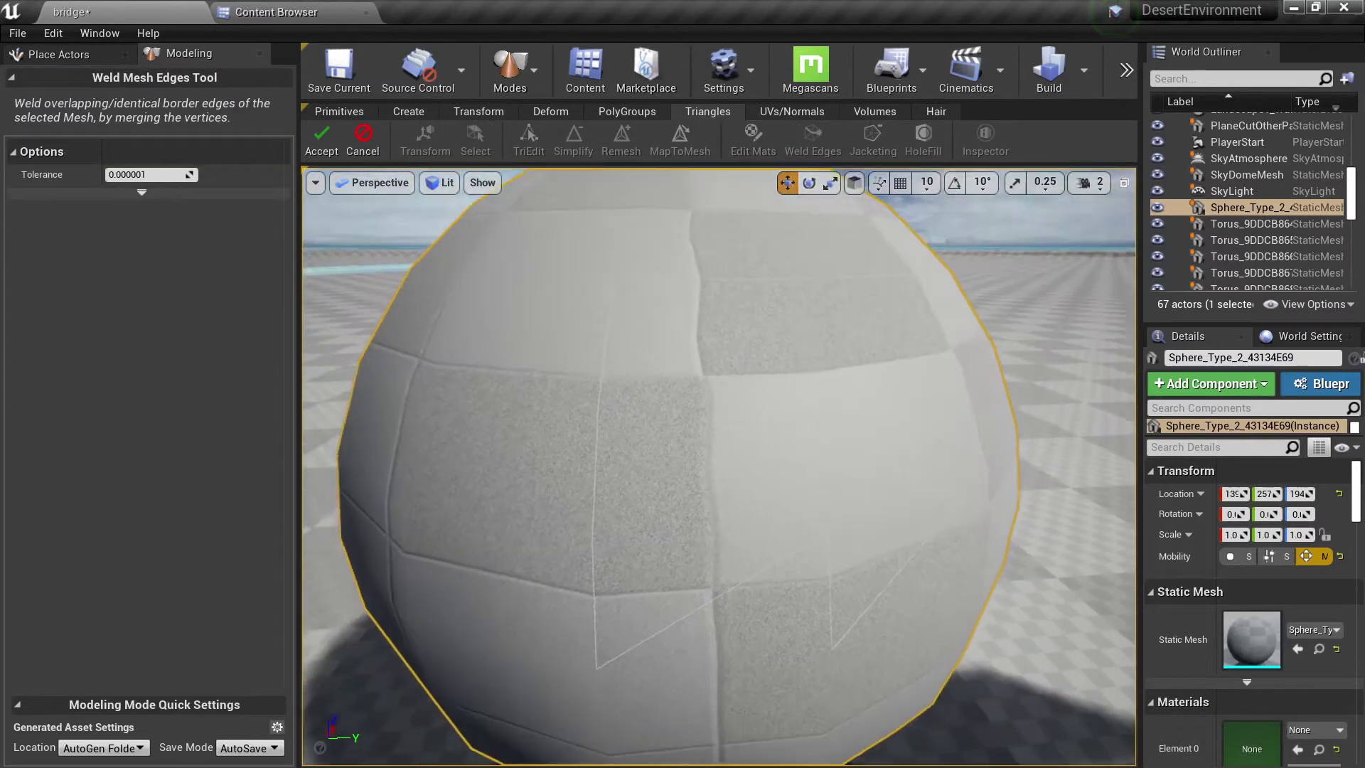
scroll(527, 413, "up", 4)
mouse_move(532, 250)
right_mouse_down()
mouse_move(562, 292)
mouse_move(491, 213)
mouse_move(544, 234)
right_mouse_up()
scroll(530, 323, "down", 4)
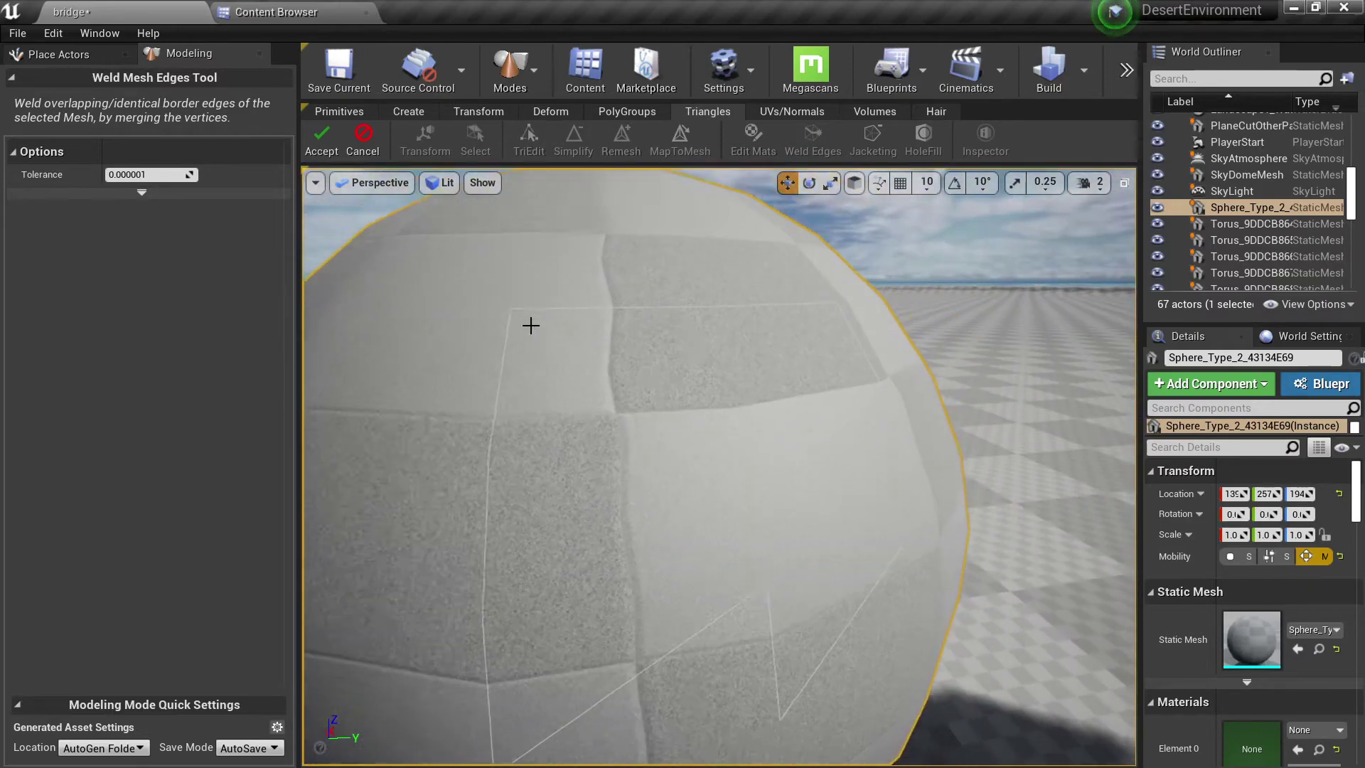
left_click(322, 144)
- Check the welded sphere for remaining holes with the HoleFill tool, and close the tool
left_click(839, 140)
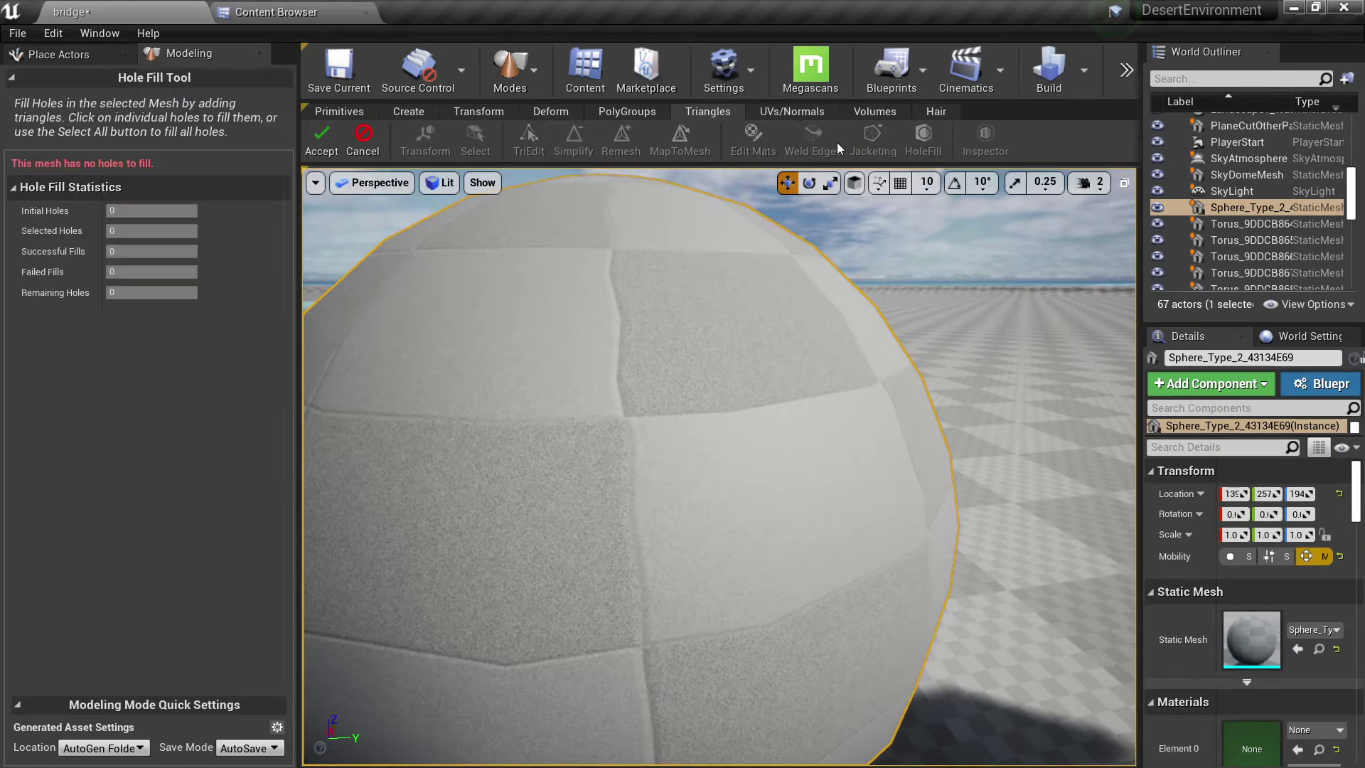
right_click_drag(648, 403, 454, 262)
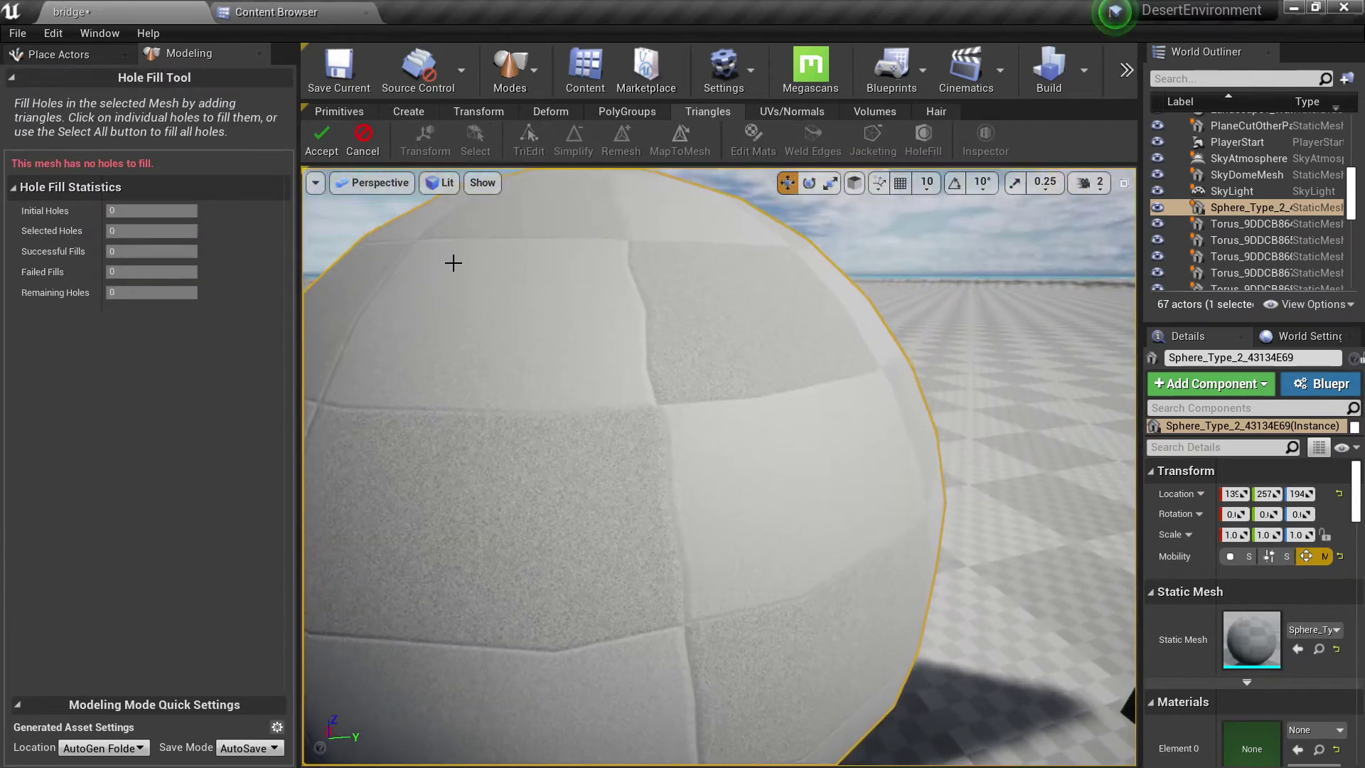
left_click(312, 142)
- Place a wall-like box primitive about 176 wide, 70 high and 9 deep on empty floor, with 4 subdivisions per dimension
right_click_drag(455, 299, 462, 271)
right_click_drag(846, 217, 520, 257)
left_click_drag(520, 257, 497, 234)
left_click(408, 111)
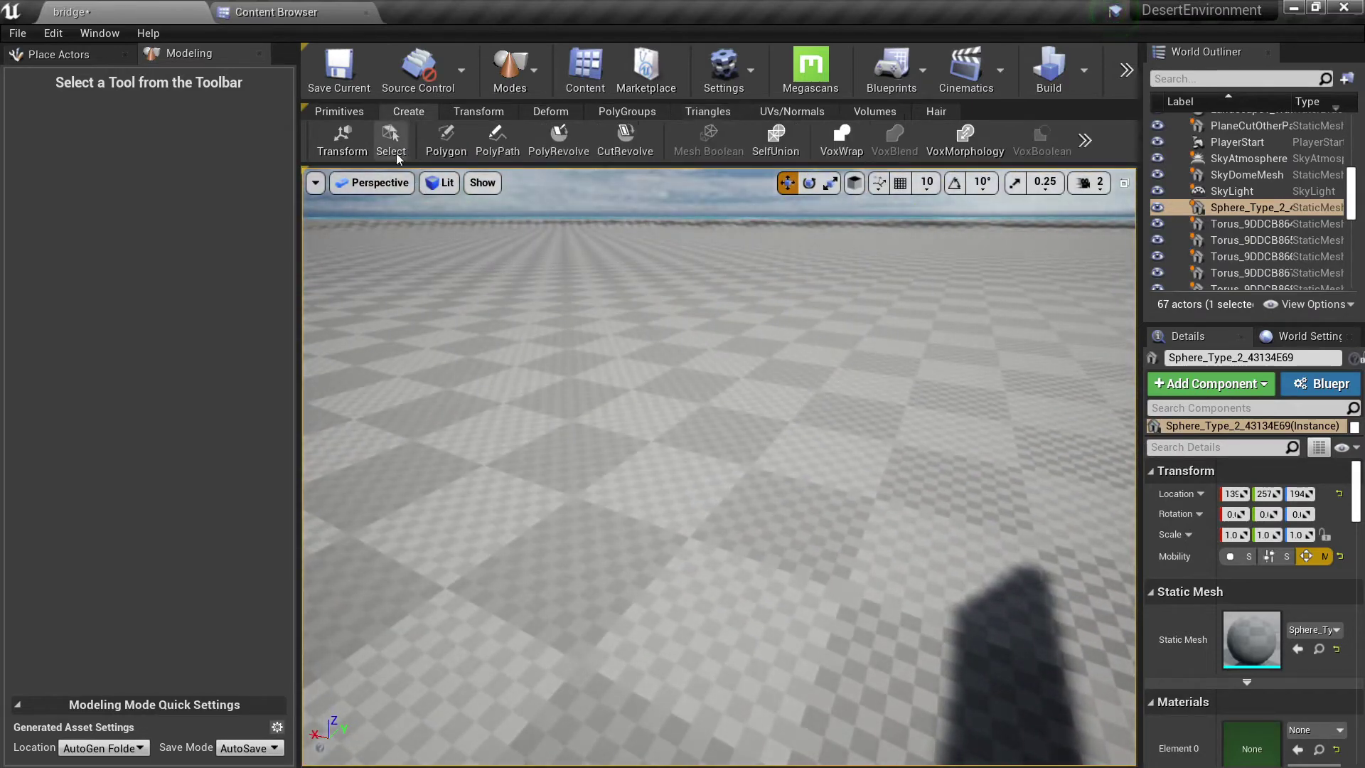
left_click(340, 111)
left_click(335, 141)
left_click(594, 450)
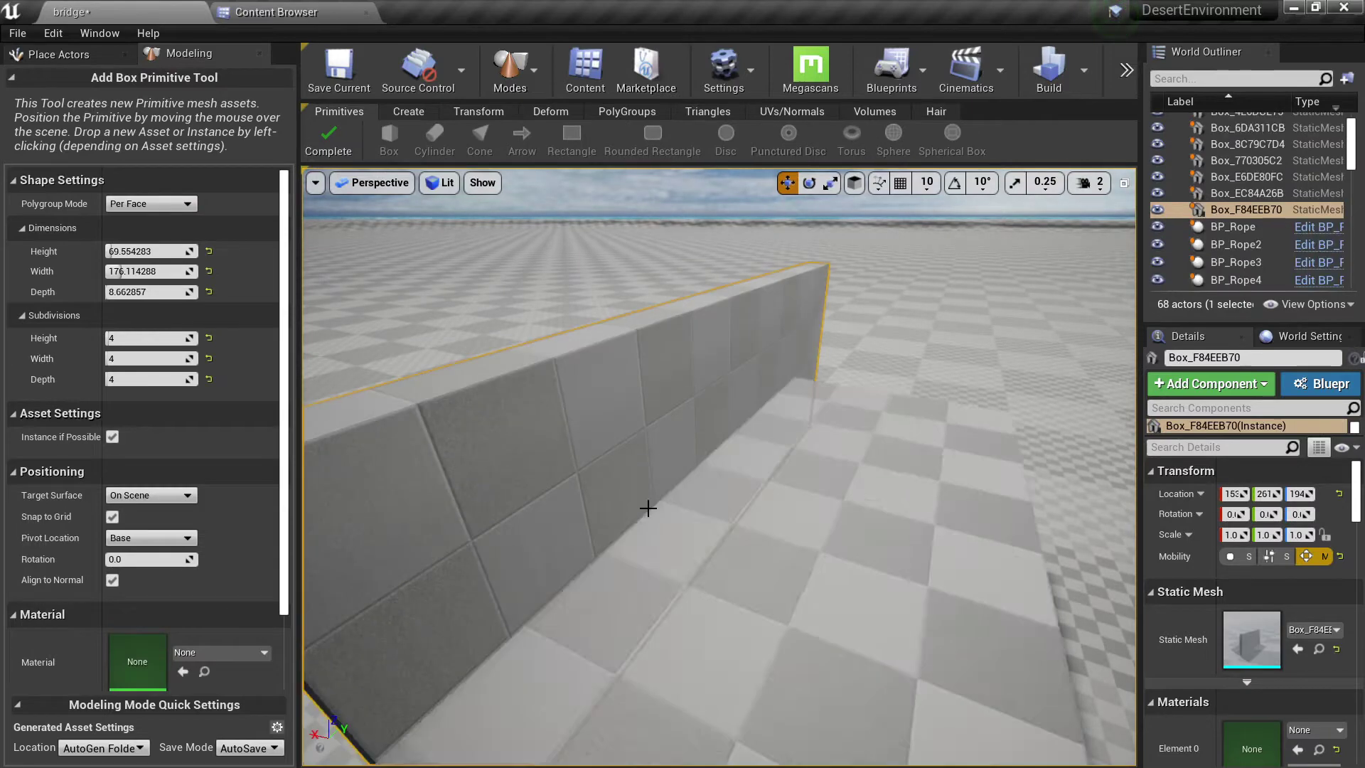
left_click(317, 141)
- Edit the new box's PolyGroups and inset its large side face with a softness of 0.5
right_click_drag(568, 250, 551, 244)
left_click(566, 113)
left_click(624, 113)
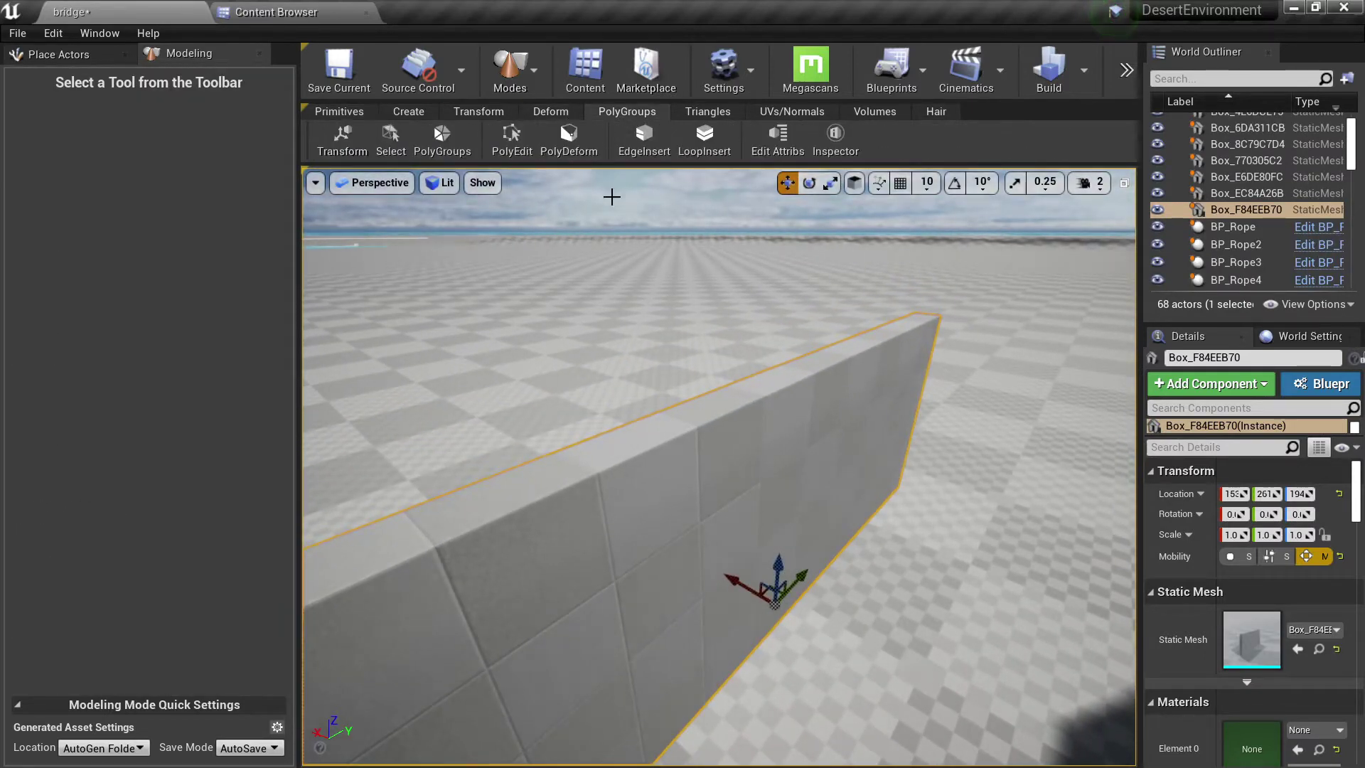
left_click(511, 139)
left_click(795, 499)
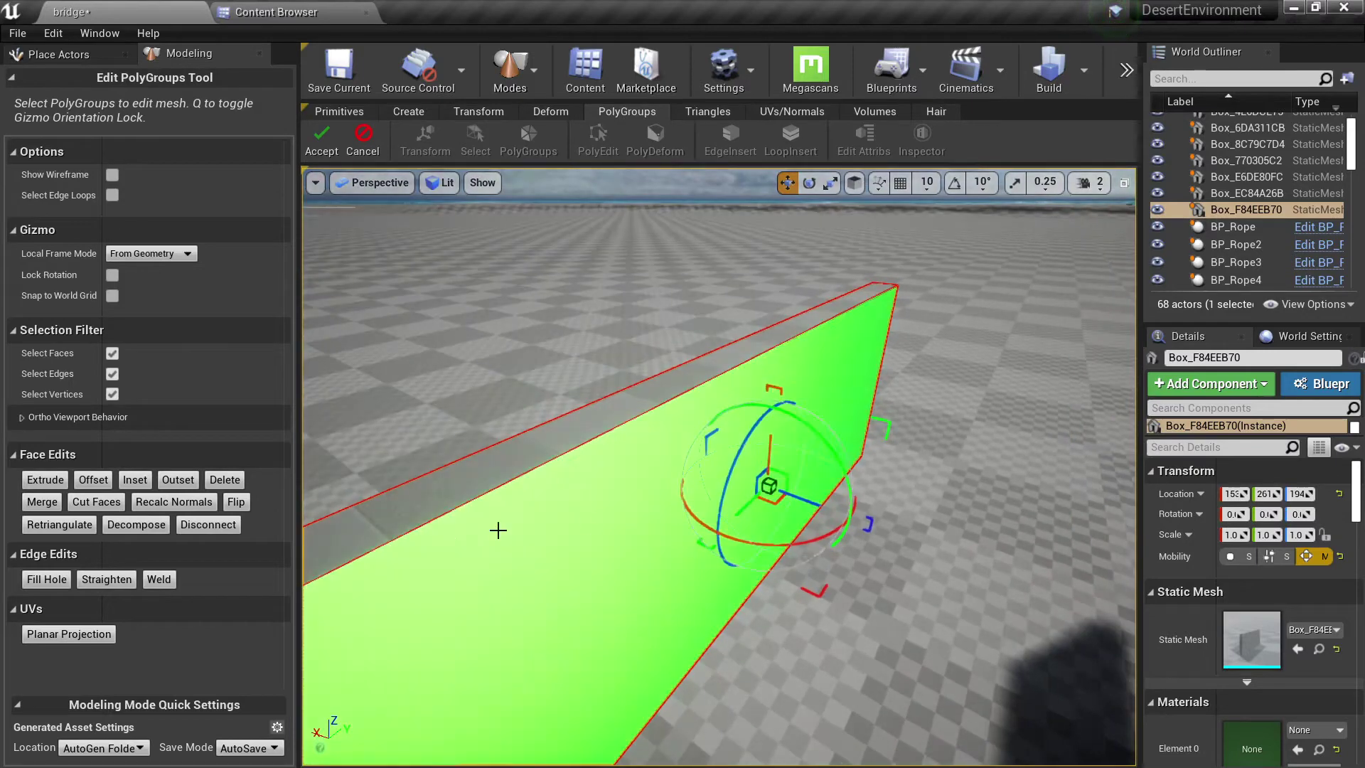
left_click(133, 481)
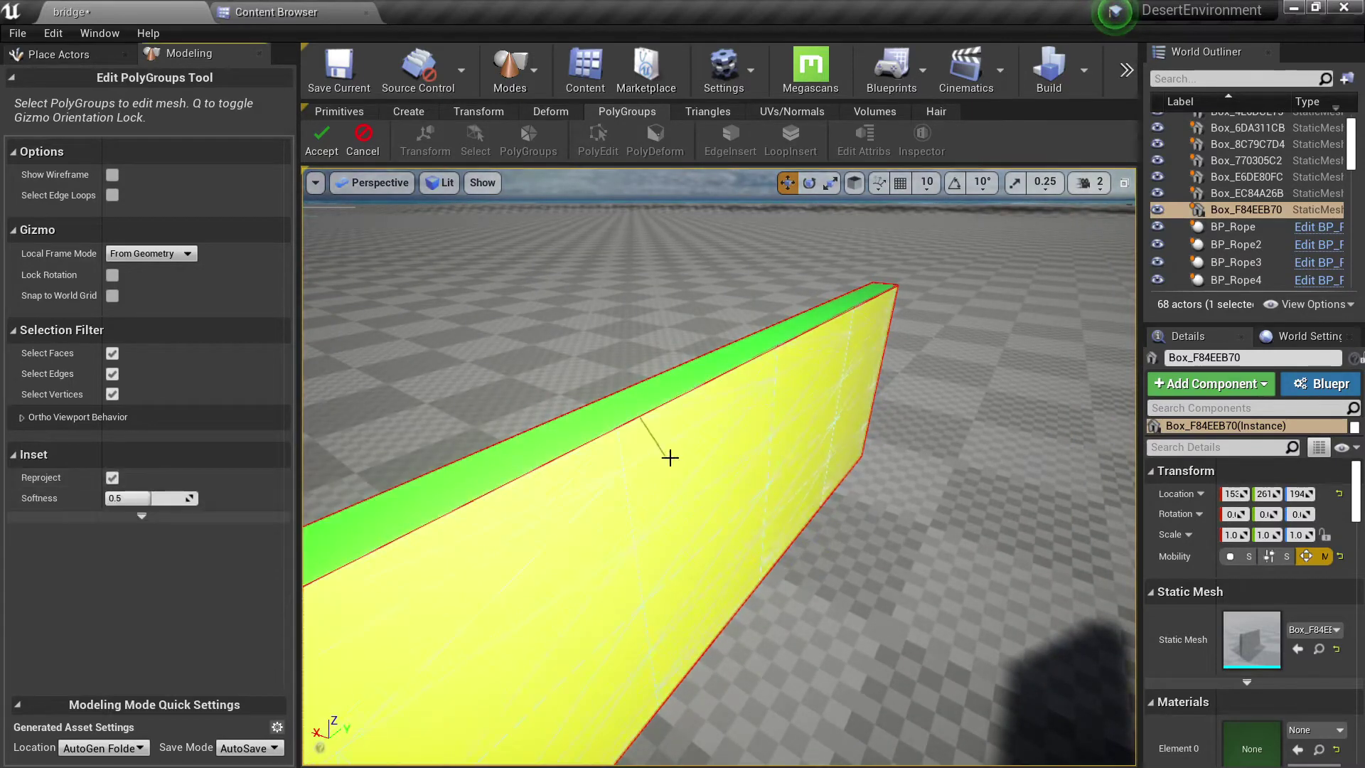
left_click(707, 515)
- Pull the inset face slightly outward, extrude it into a block along the wall and accept the PolyGroup edit
left_click_drag(807, 498, 834, 503)
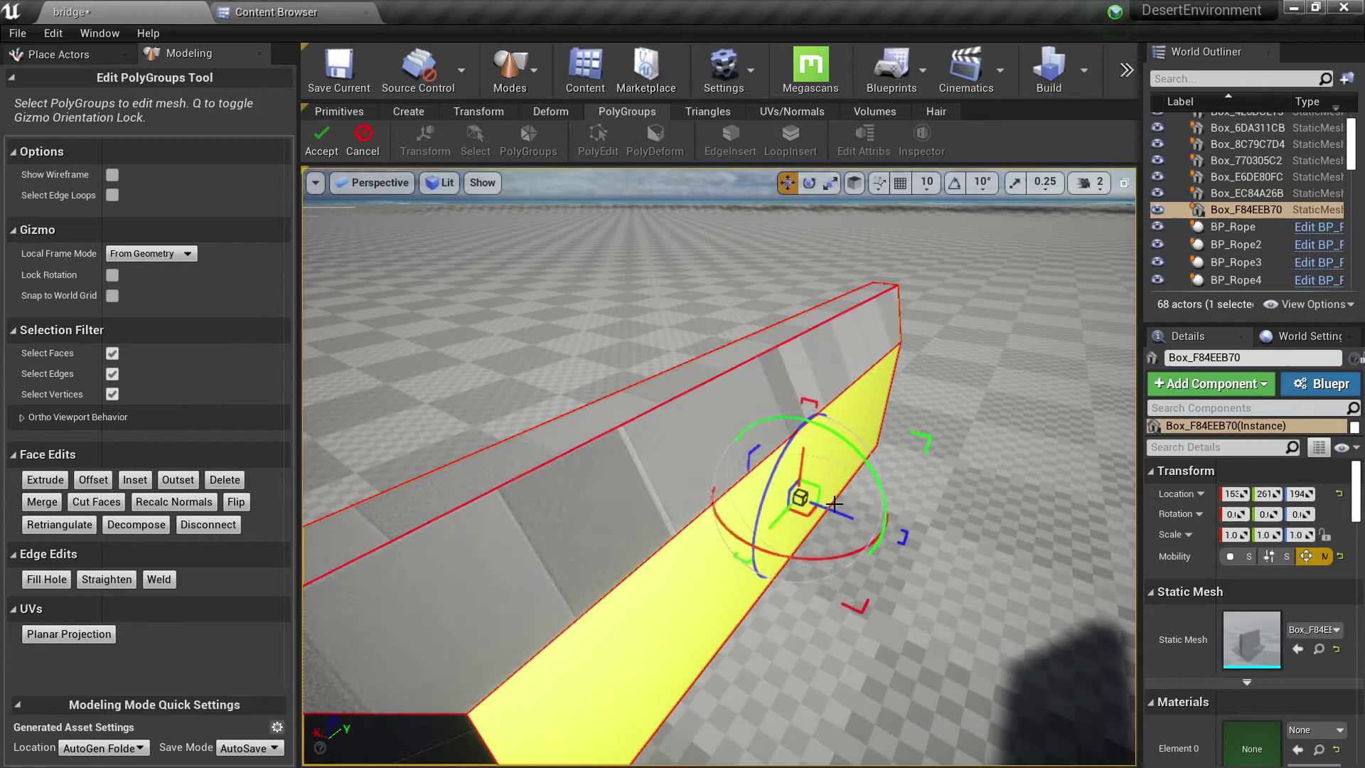
left_click(46, 480)
left_click(823, 498)
mouse_move(823, 498)
right_mouse_down()
mouse_move(822, 449)
mouse_move(838, 485)
right_mouse_up()
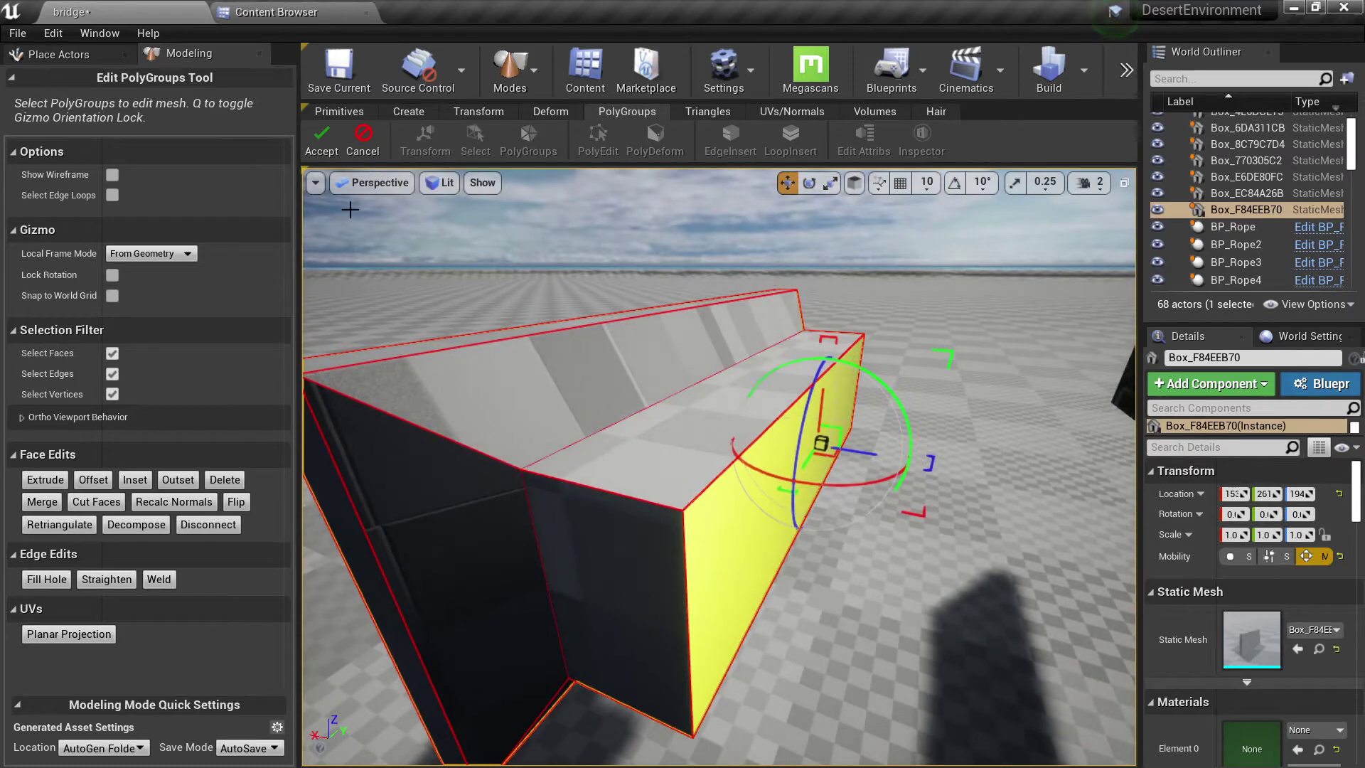
left_click(326, 146)
- Select all connected triangles of the extruded box with the Triangles Select tool
right_click_drag(762, 530, 756, 563)
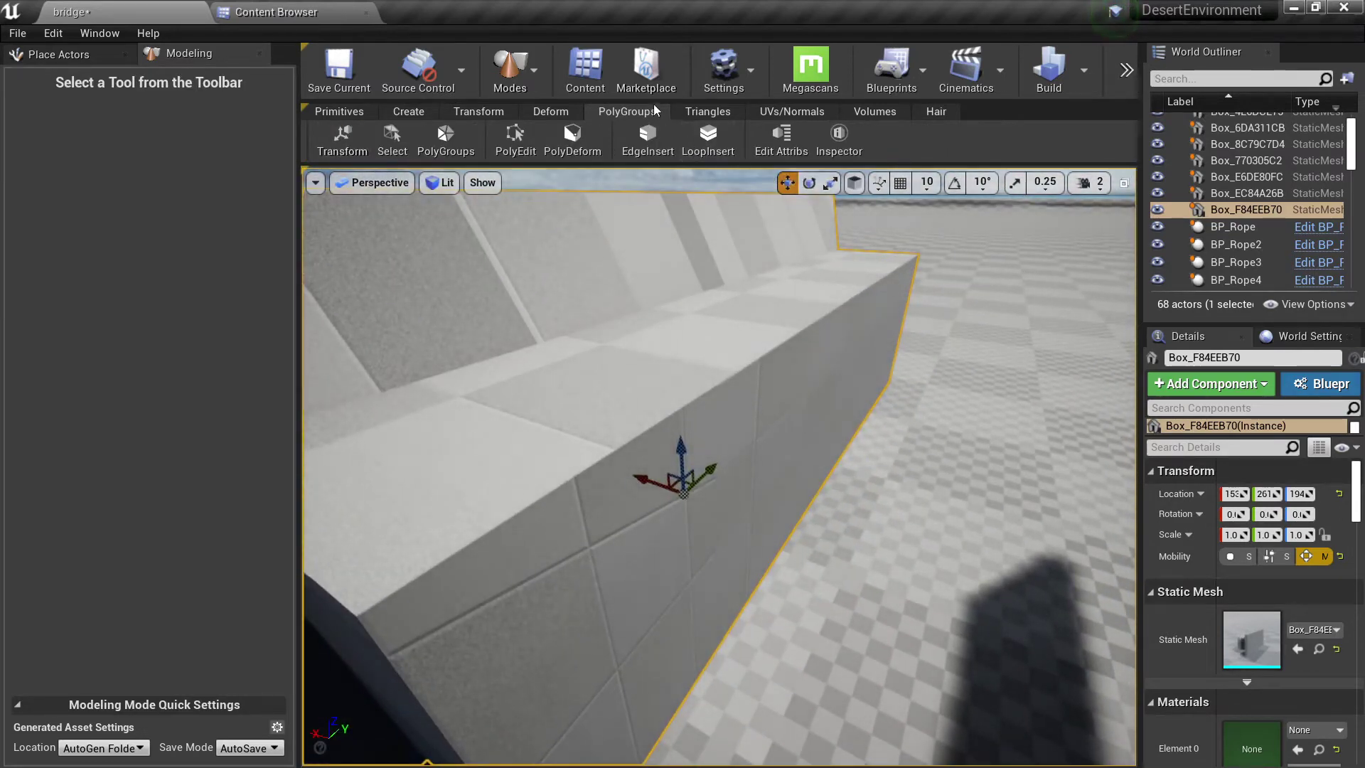
left_click(706, 112)
right_click_drag(767, 455, 761, 462)
left_click(399, 150)
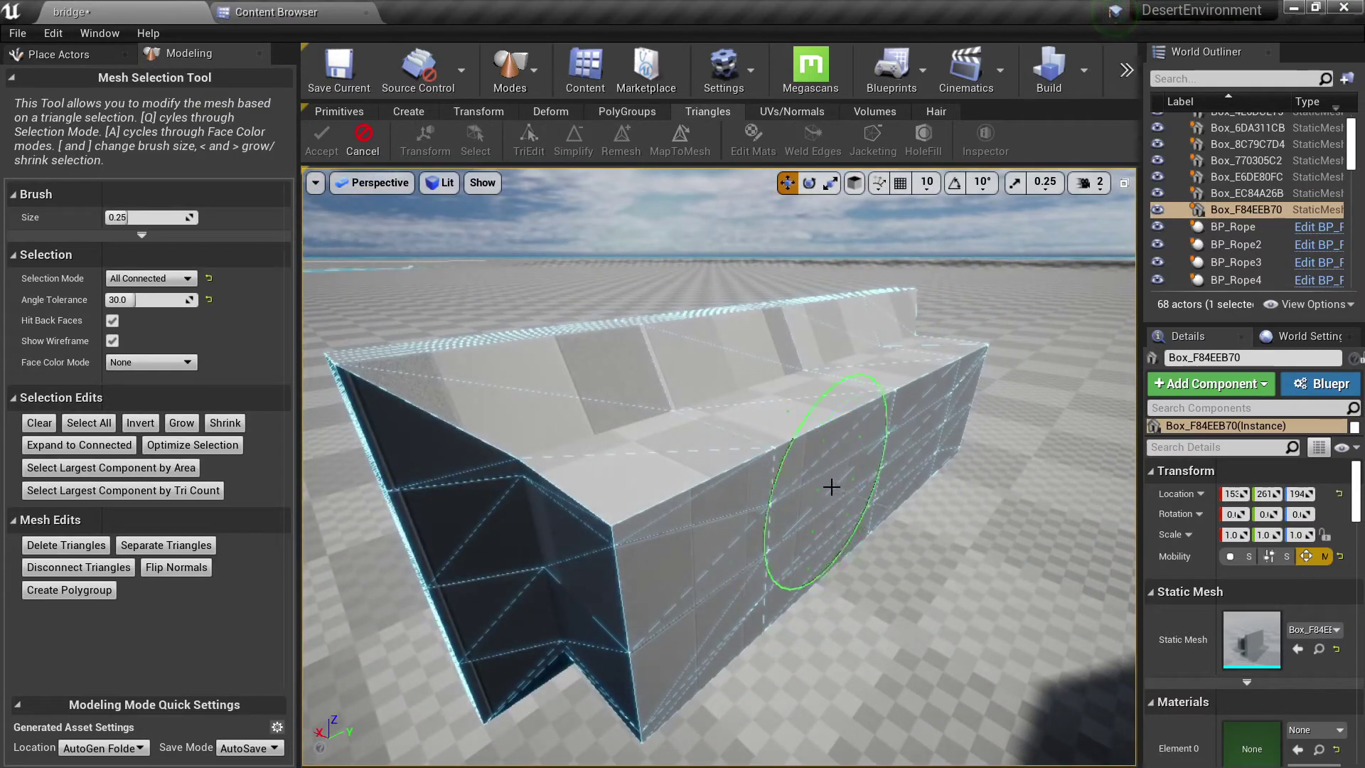
left_click(726, 533)
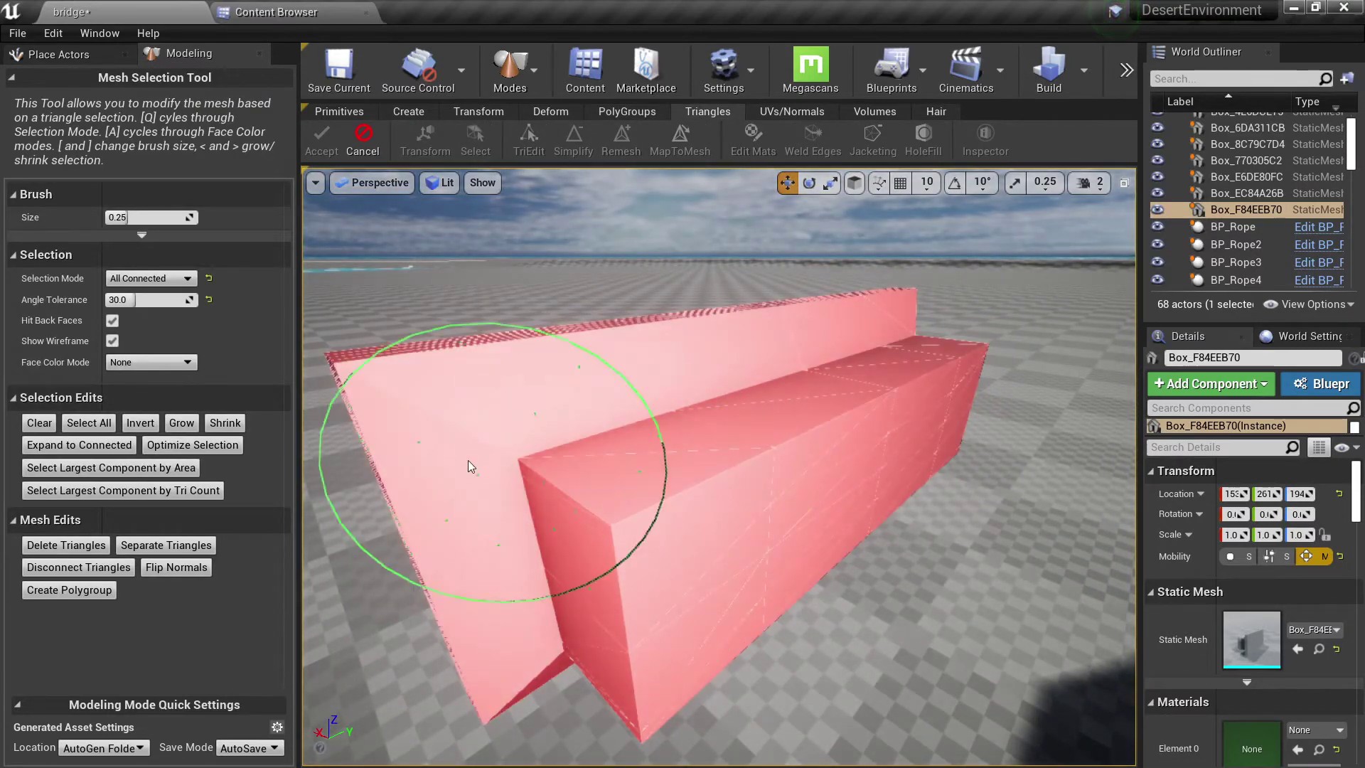
- Review the brush radius options and set the triangle selection mode to Angle Filtered
left_click(179, 256)
left_click(141, 236)
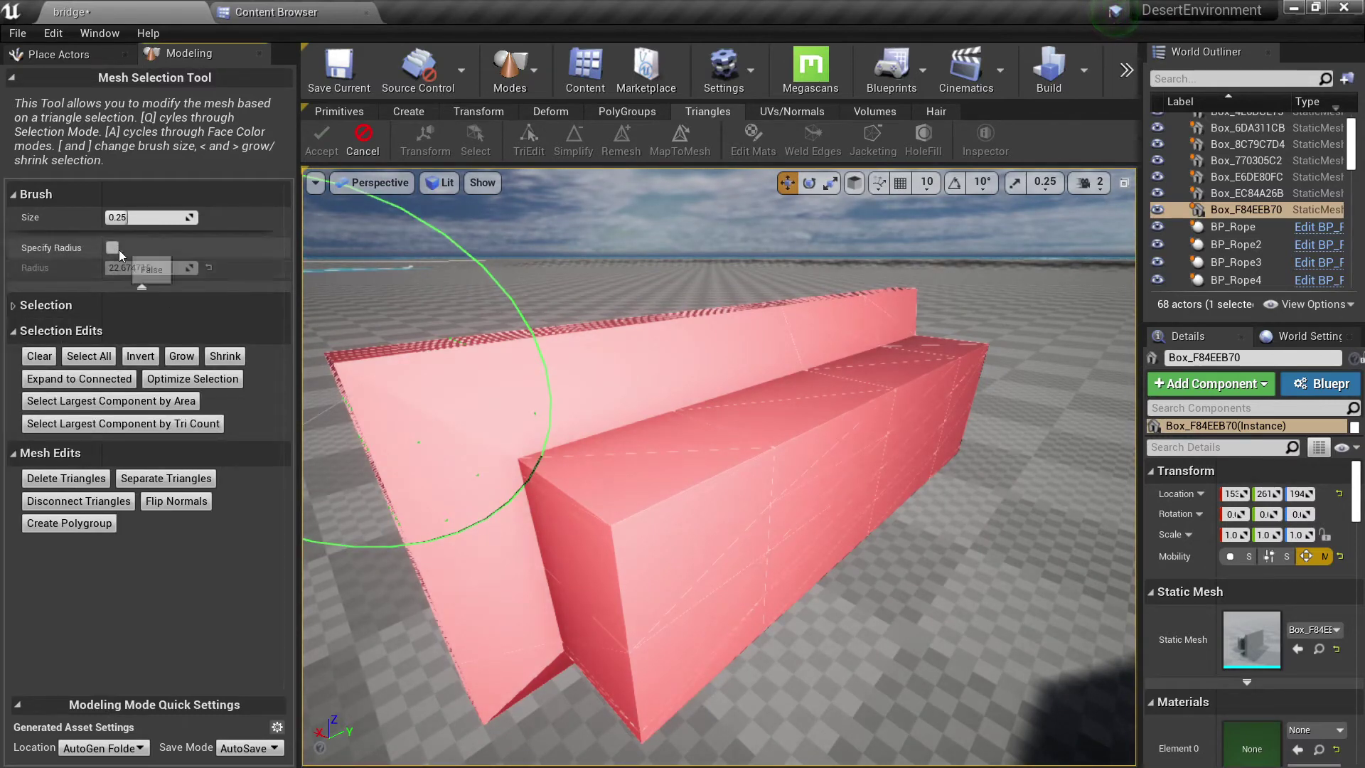
left_click(135, 289)
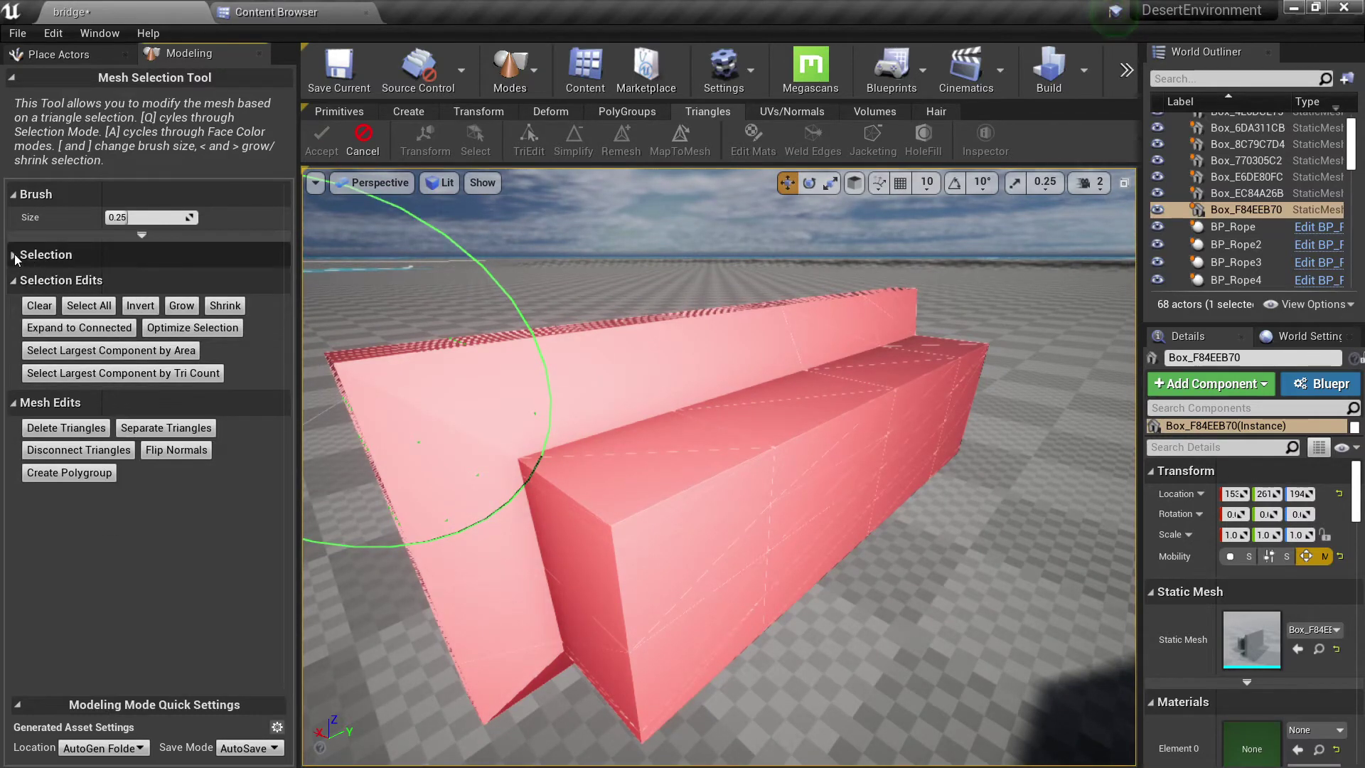
left_click(15, 258)
left_click(150, 278)
left_click(142, 320)
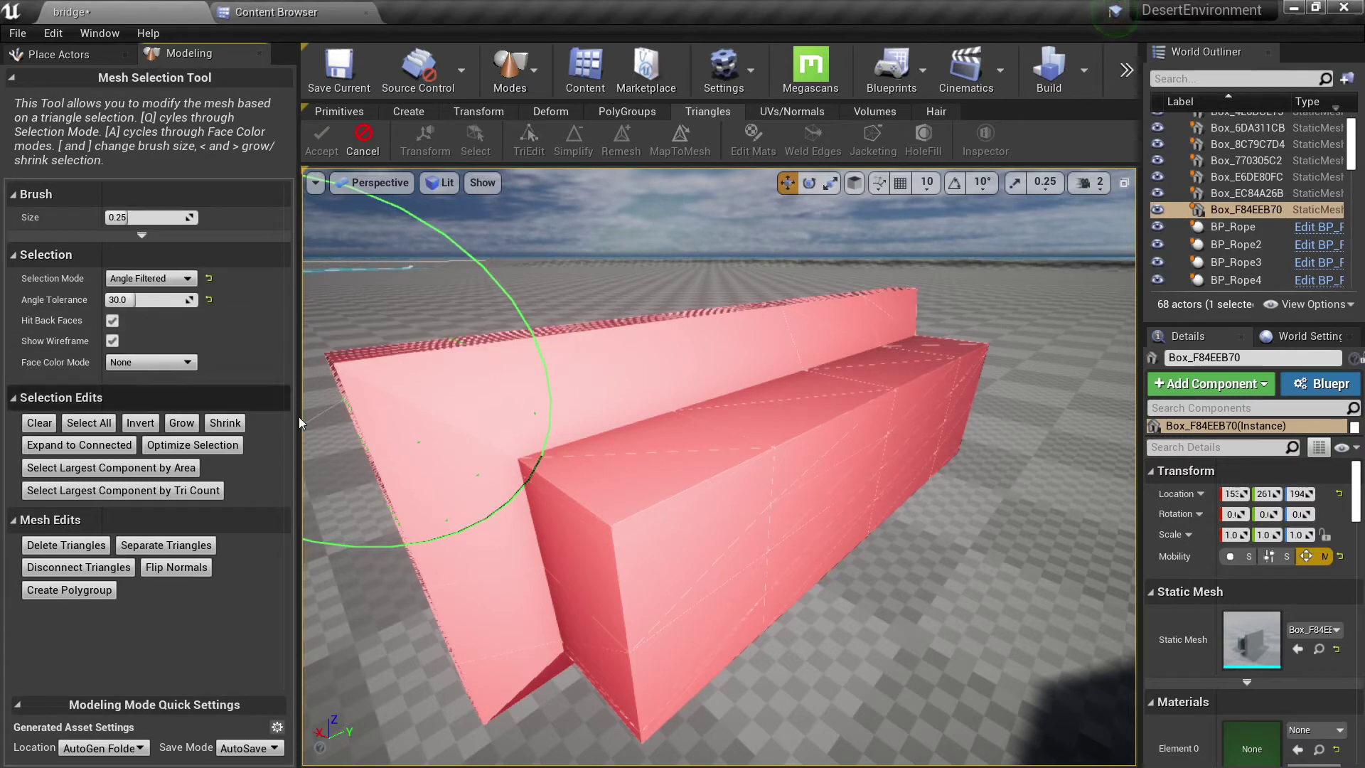
- Cancel the triangle selection tool and check the extruded box for holes with HoleFill
right_click_drag(710, 454, 714, 493)
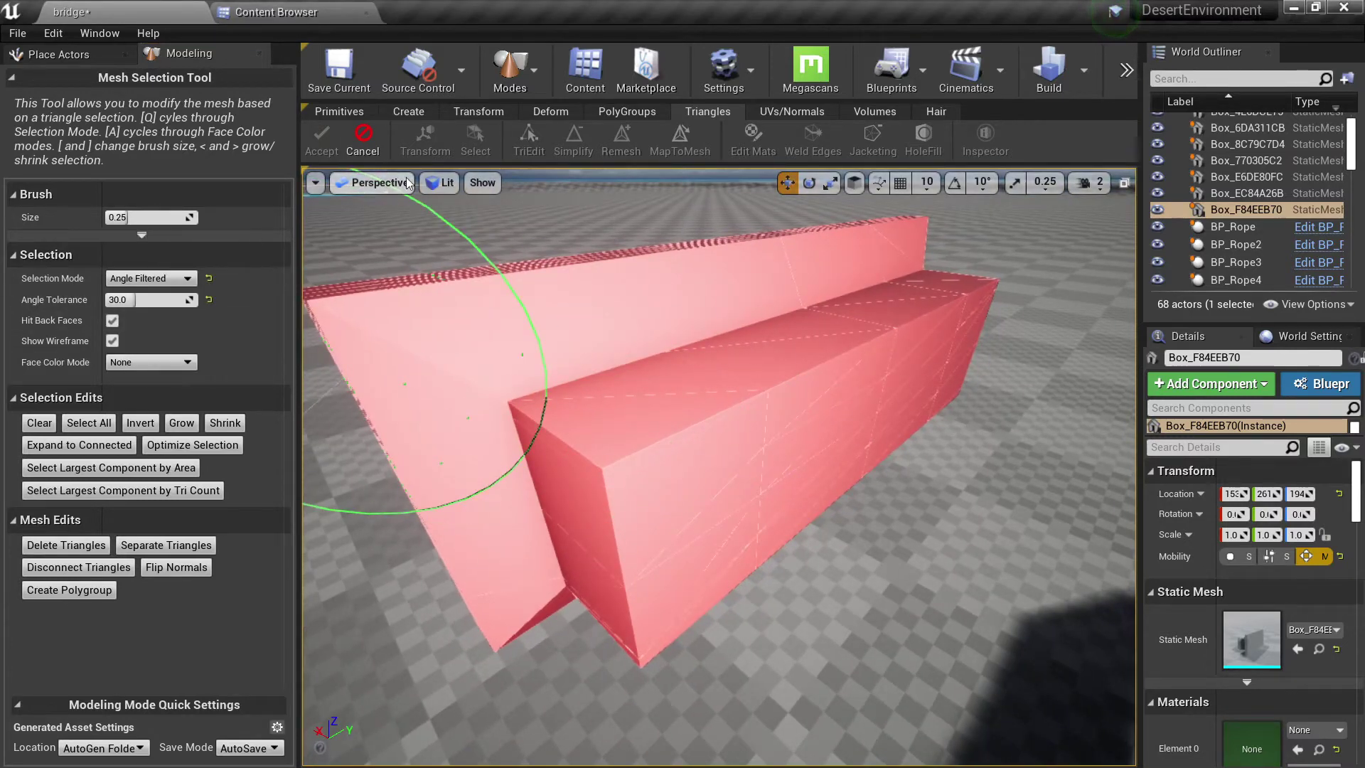
left_click(362, 142)
key("Escape")
left_click(700, 406)
left_click(846, 130)
left_click(354, 142)
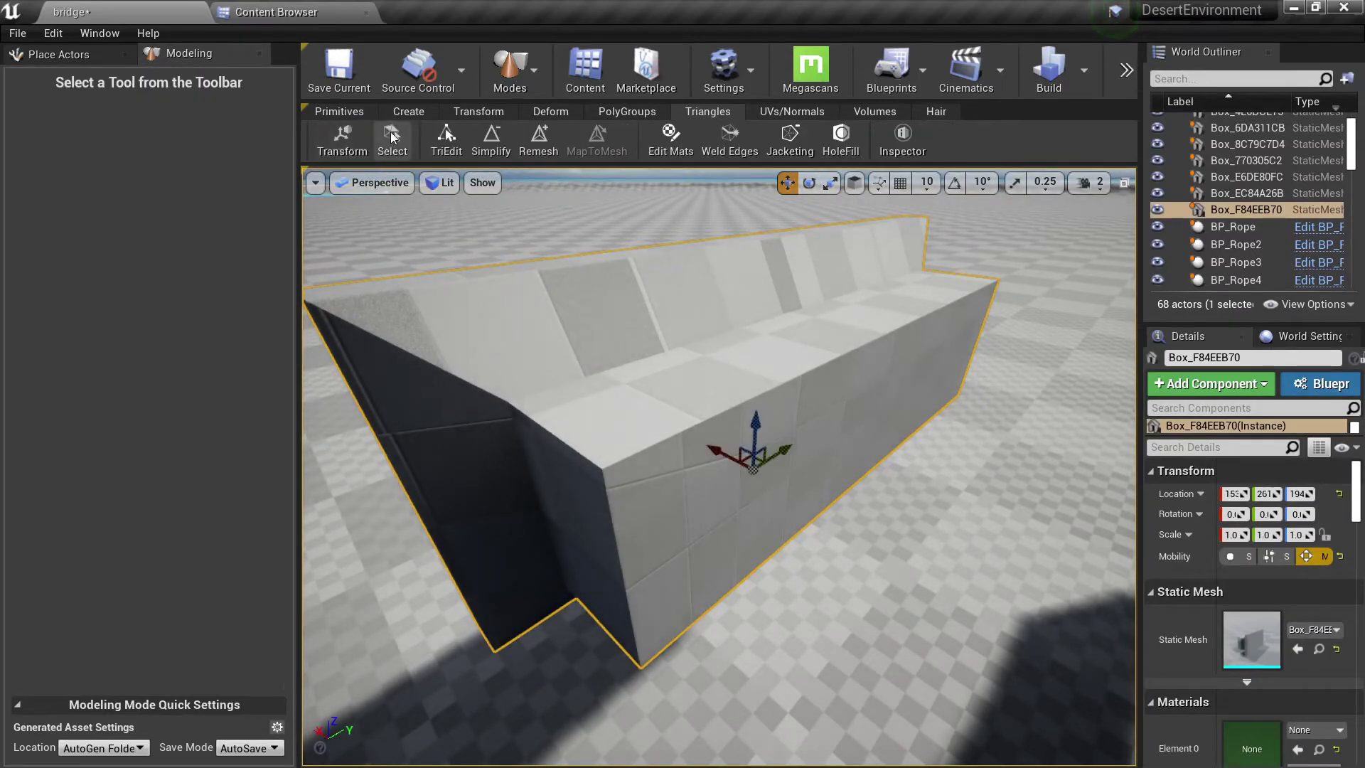
- Select the triangles of the block's long outer face with an angle tolerance of 45 and delete them
left_click(475, 143)
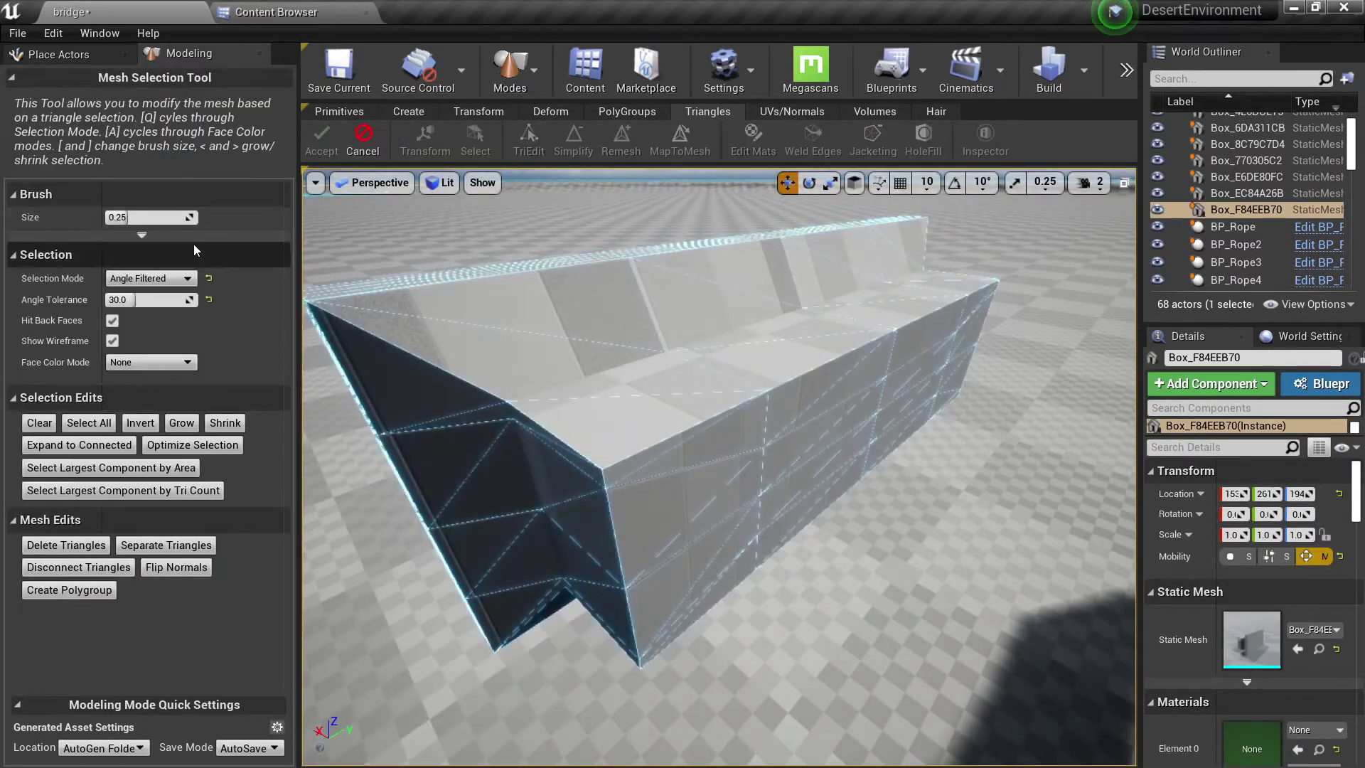
left_click(750, 471)
mouse_move(874, 403)
left_mouse_down()
mouse_move(909, 345)
mouse_move(875, 375)
left_mouse_up()
right_click_drag(875, 376, 818, 368)
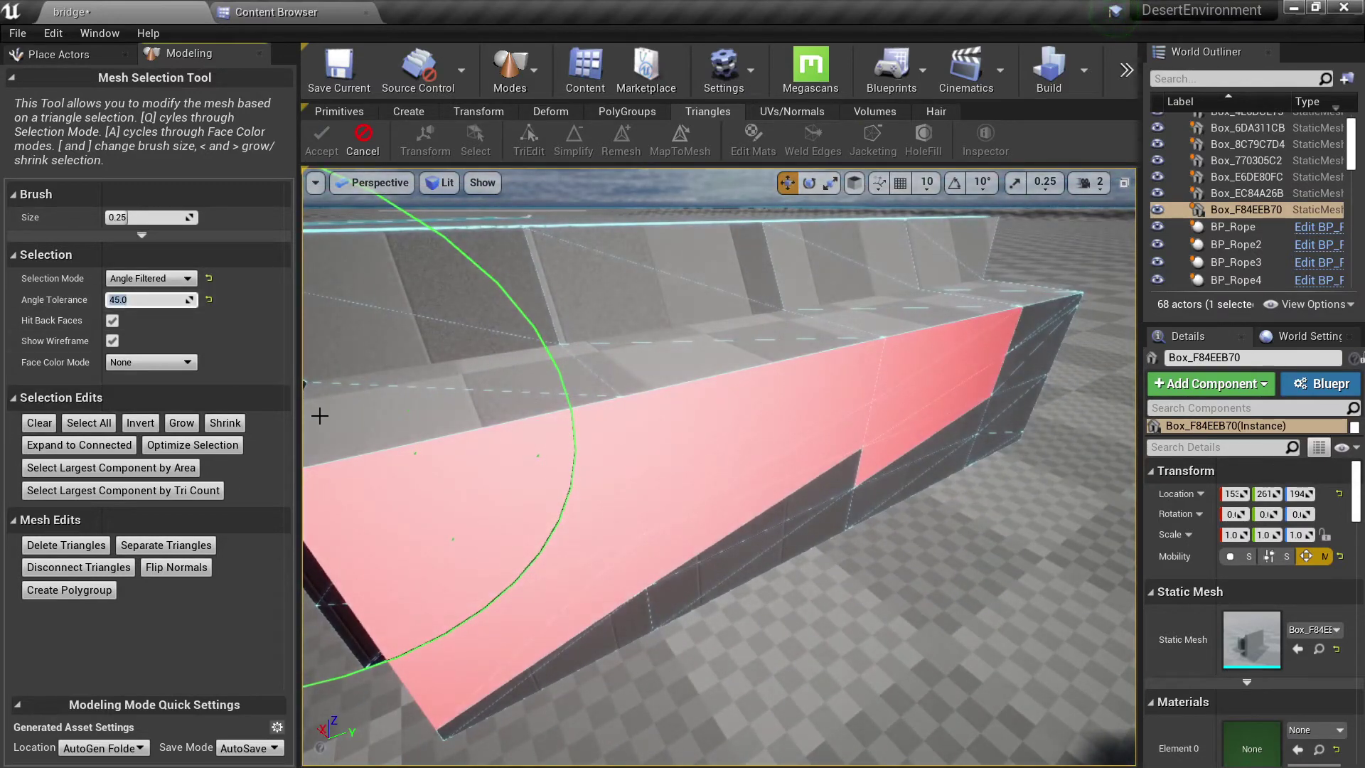
left_click_drag(927, 480, 1031, 361)
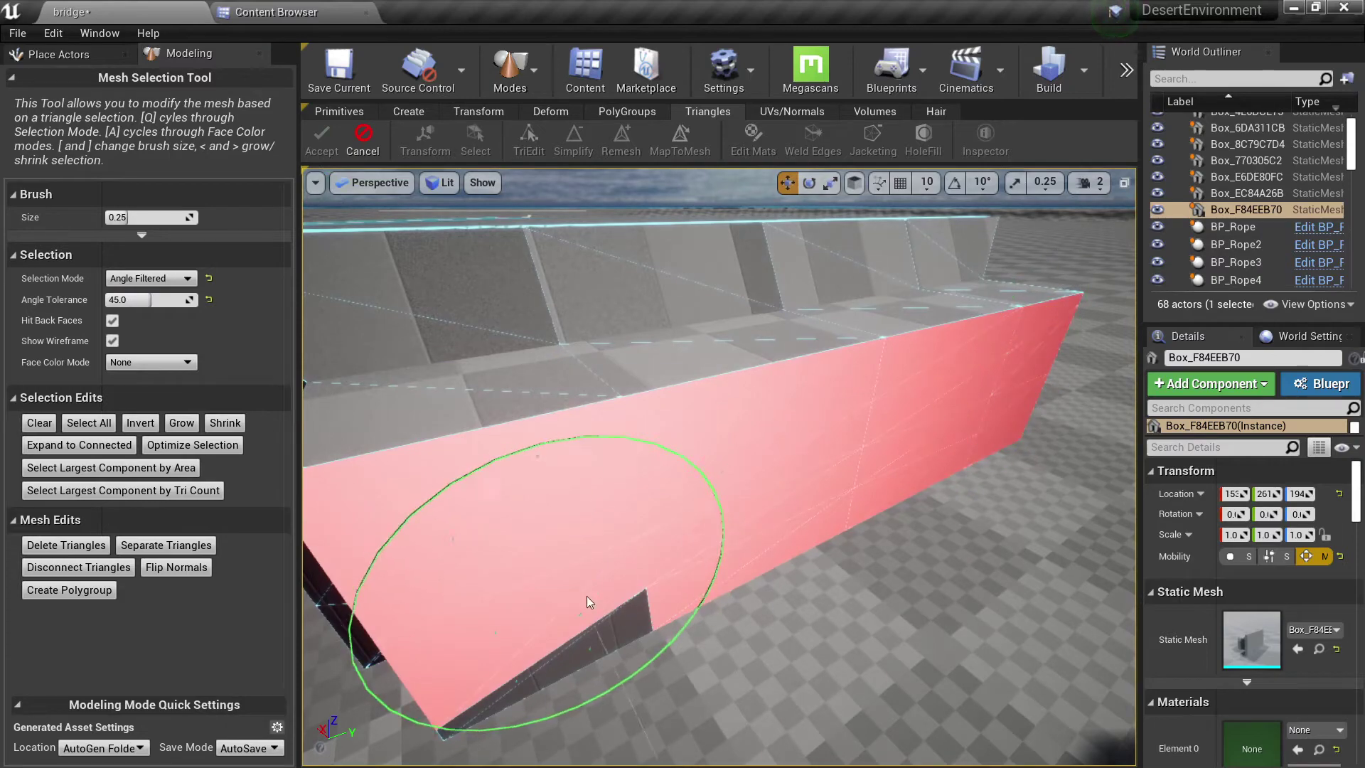
left_click_drag(603, 605, 602, 621)
right_click_drag(601, 621, 657, 605)
key("Delete")
- Delete the triangles of the sloped face above the block and accept the mesh edit
right_click_drag(710, 497, 815, 502)
mouse_move(814, 502)
left_mouse_down()
mouse_move(713, 487)
mouse_move(871, 391)
left_mouse_up()
mouse_move(871, 390)
right_mouse_down()
mouse_move(966, 377)
mouse_move(984, 354)
mouse_move(956, 365)
right_mouse_up()
left_click(975, 376)
right_click_drag(789, 451, 789, 426)
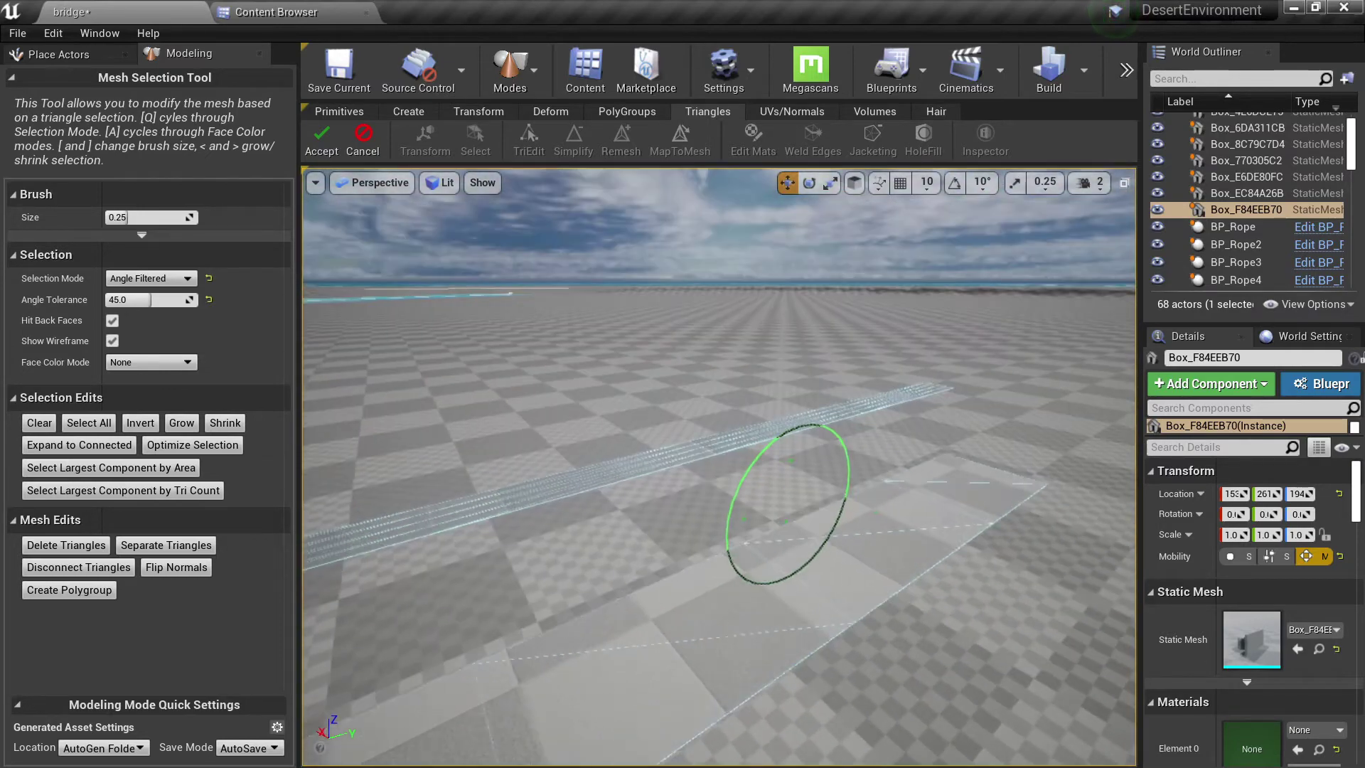
left_click(321, 135)
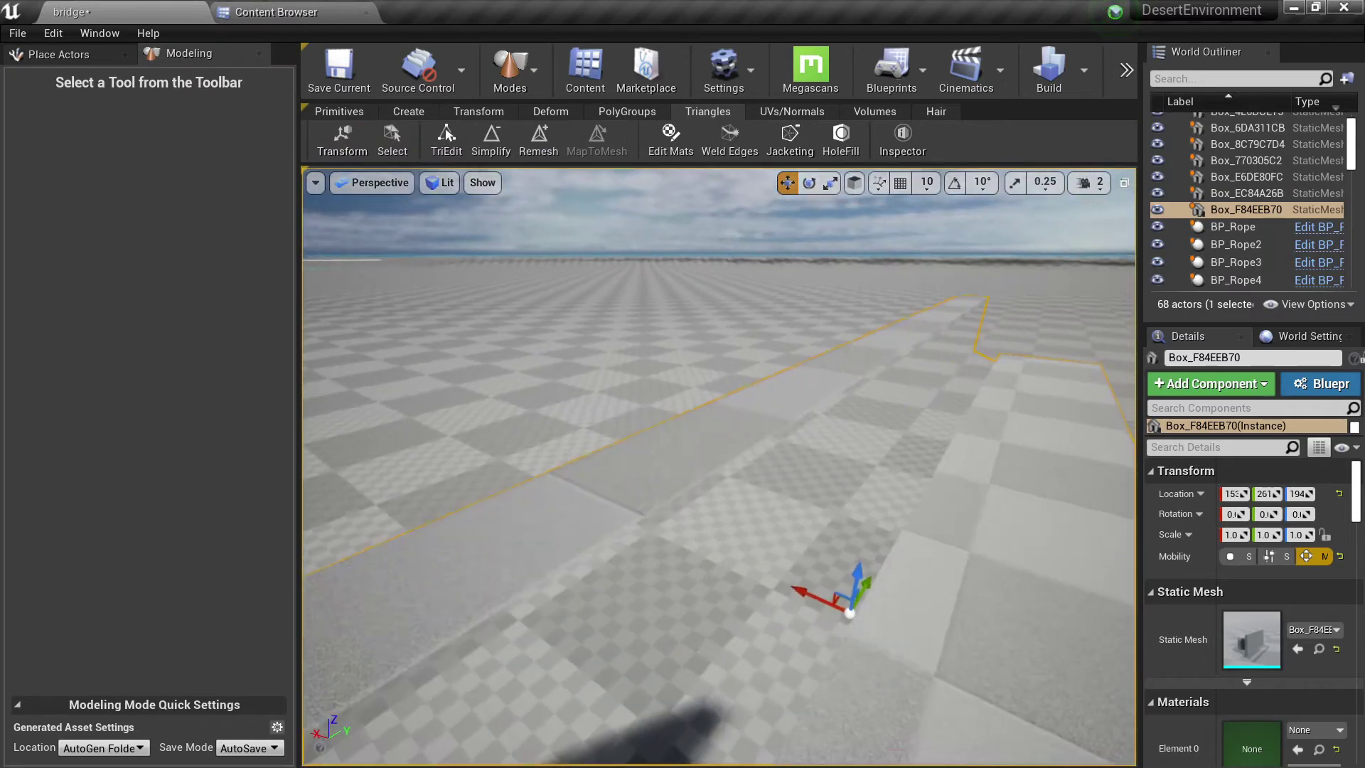
- Try filling only the hole in the block's outer face with HoleFill's Minimal fill type, and cancel the tool
right_click_drag(654, 381, 655, 413)
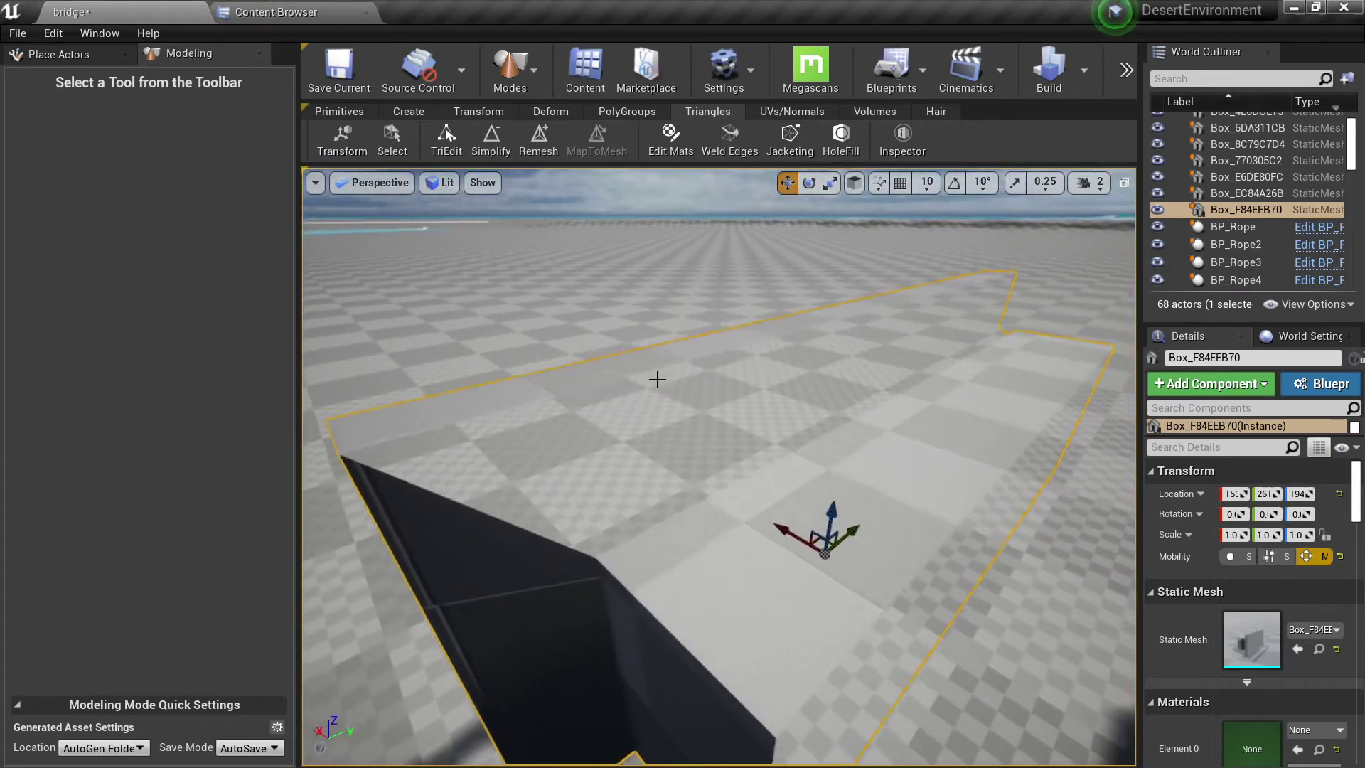
left_click(848, 130)
mouse_move(834, 235)
right_mouse_down()
mouse_move(839, 277)
mouse_move(843, 227)
right_mouse_up()
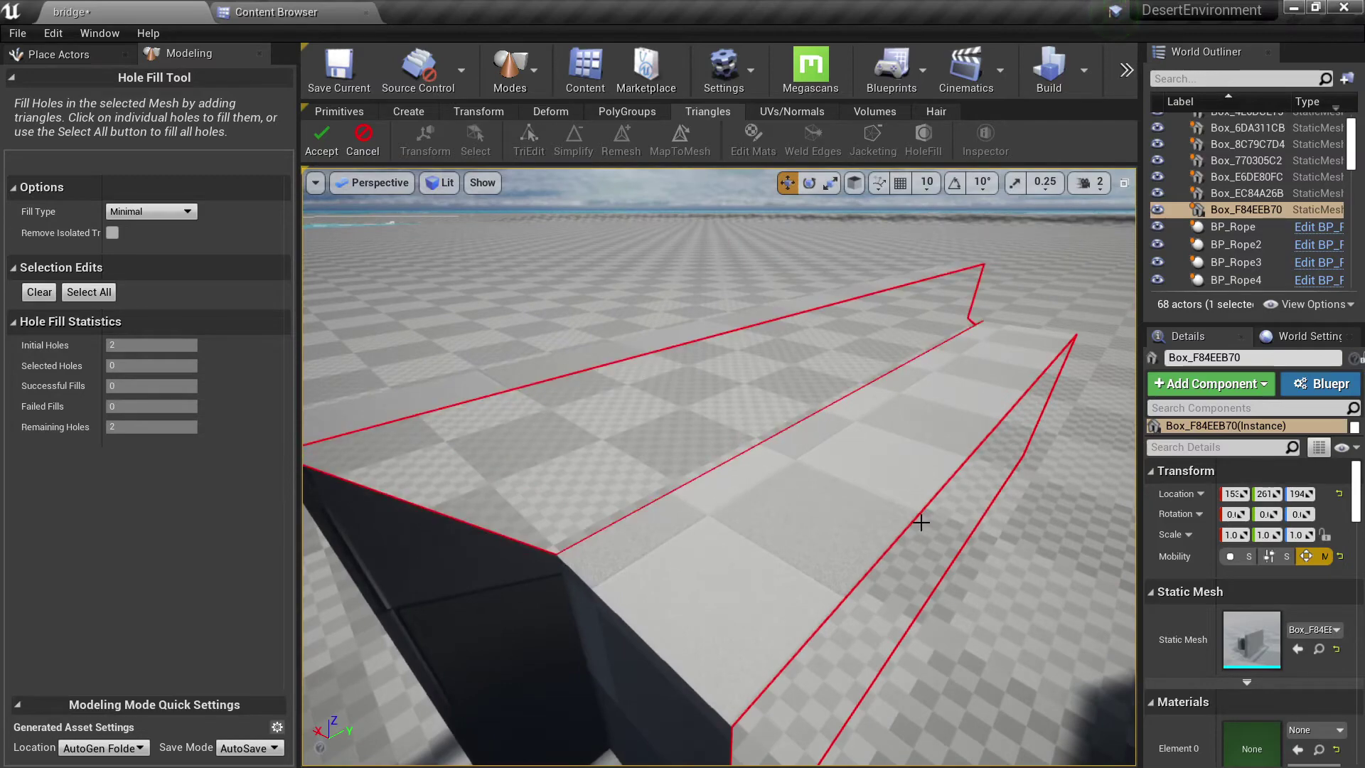
right_click_drag(934, 528, 873, 453)
right_click_drag(817, 408, 842, 422)
right_click_drag(997, 451, 958, 481)
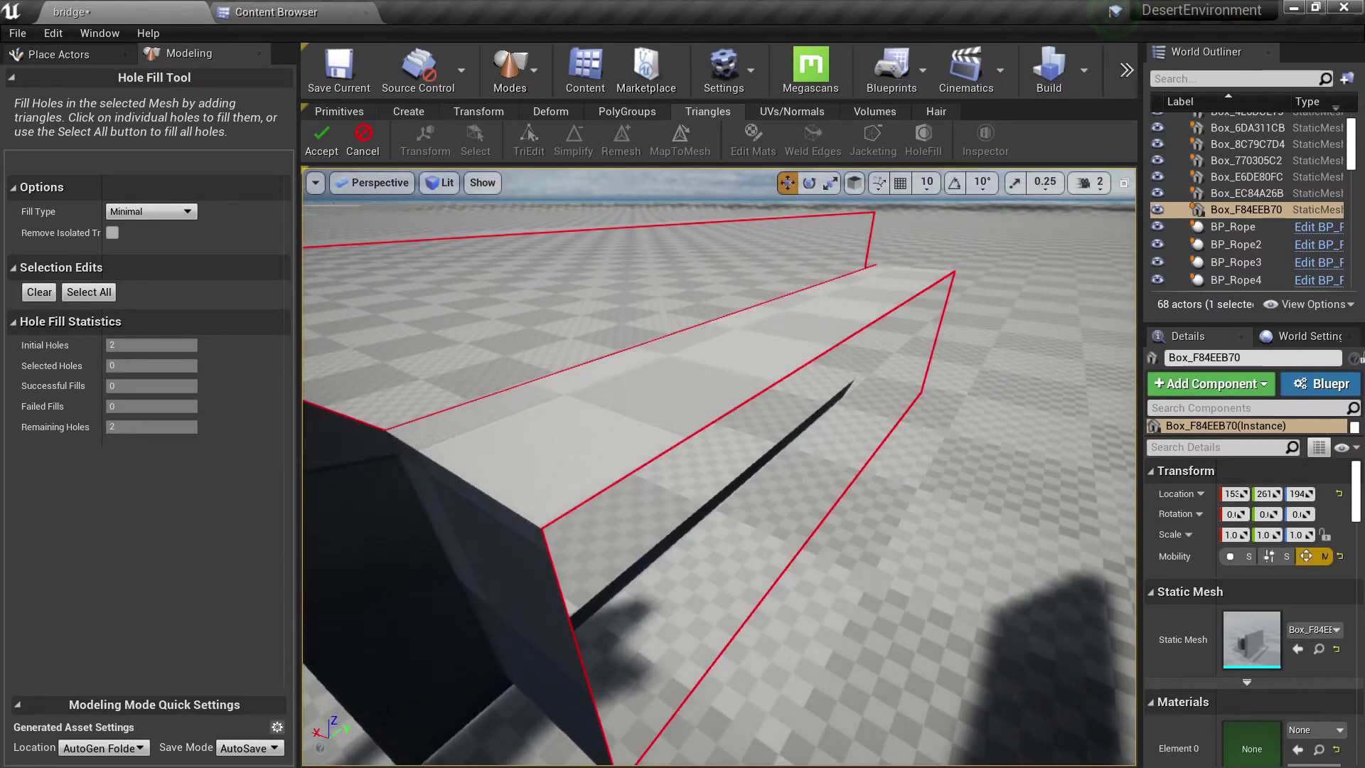
left_click(169, 212)
left_click(168, 216)
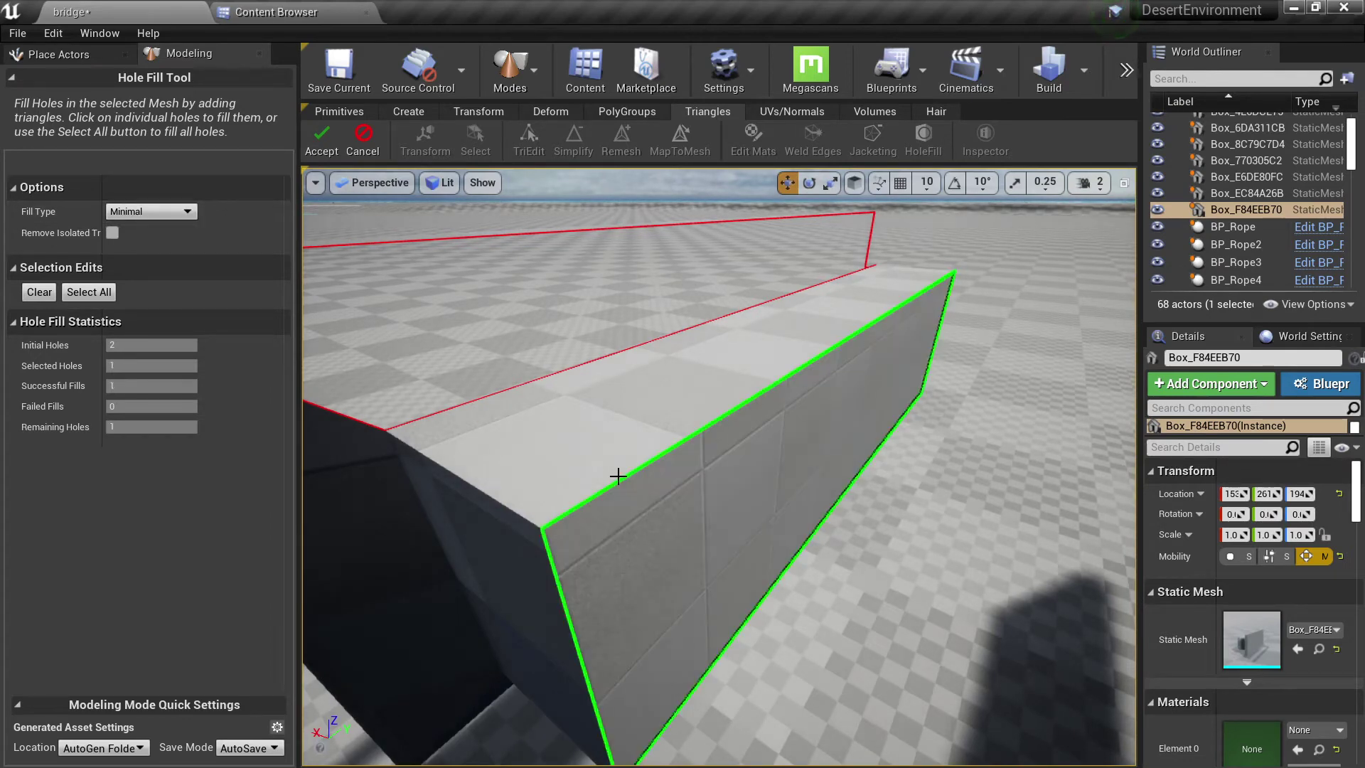
right_click_drag(719, 467, 800, 485)
key("q")
key("e")
key("s")
key("q")
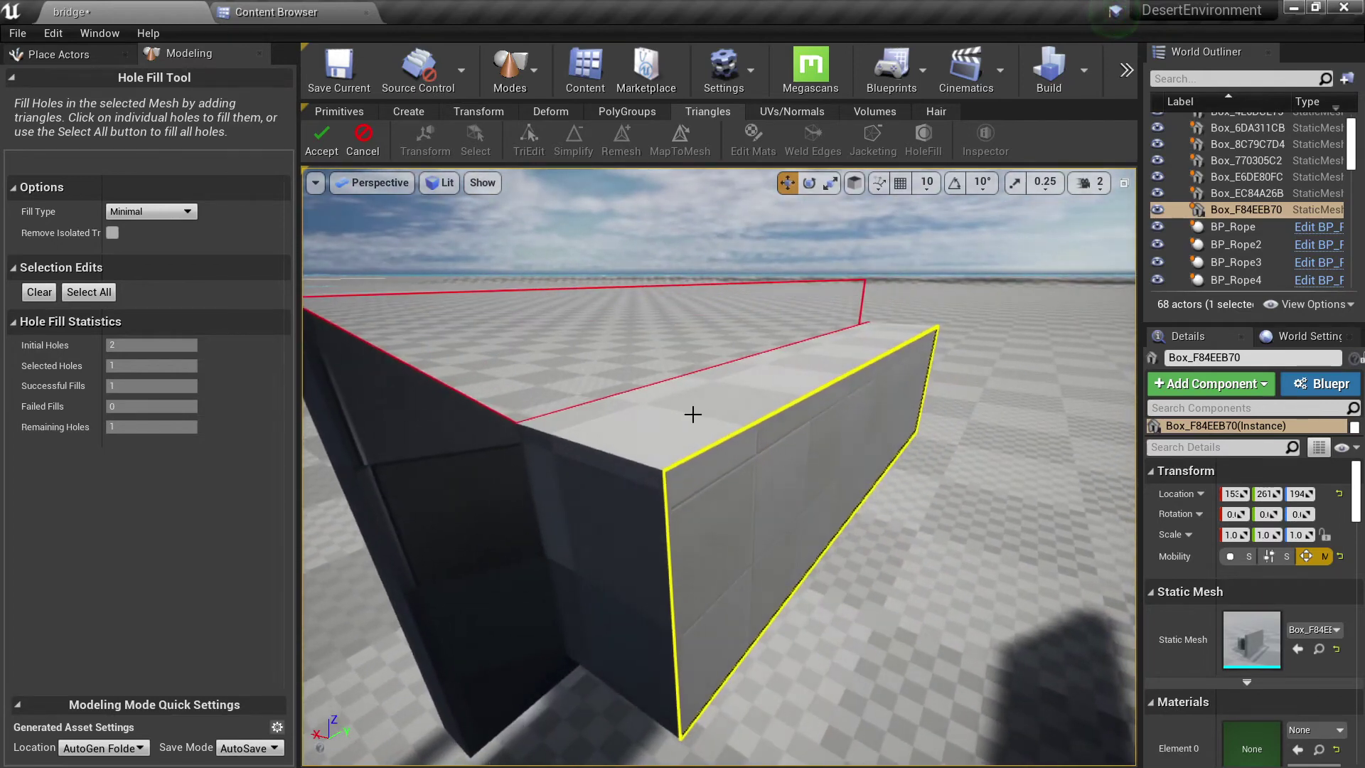
left_click(362, 142)
- Reopen HoleFill on the box and select all holes for filling
left_click(847, 147)
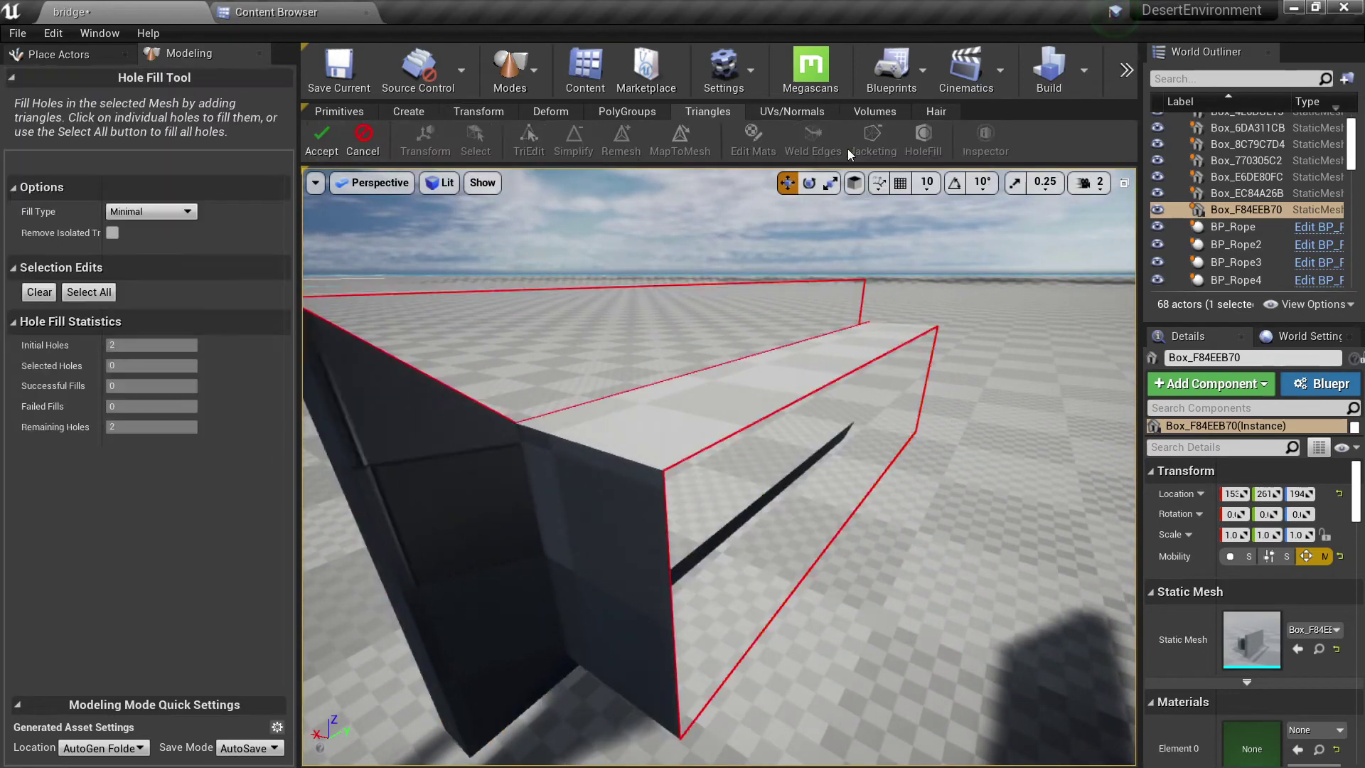
left_click(88, 292)
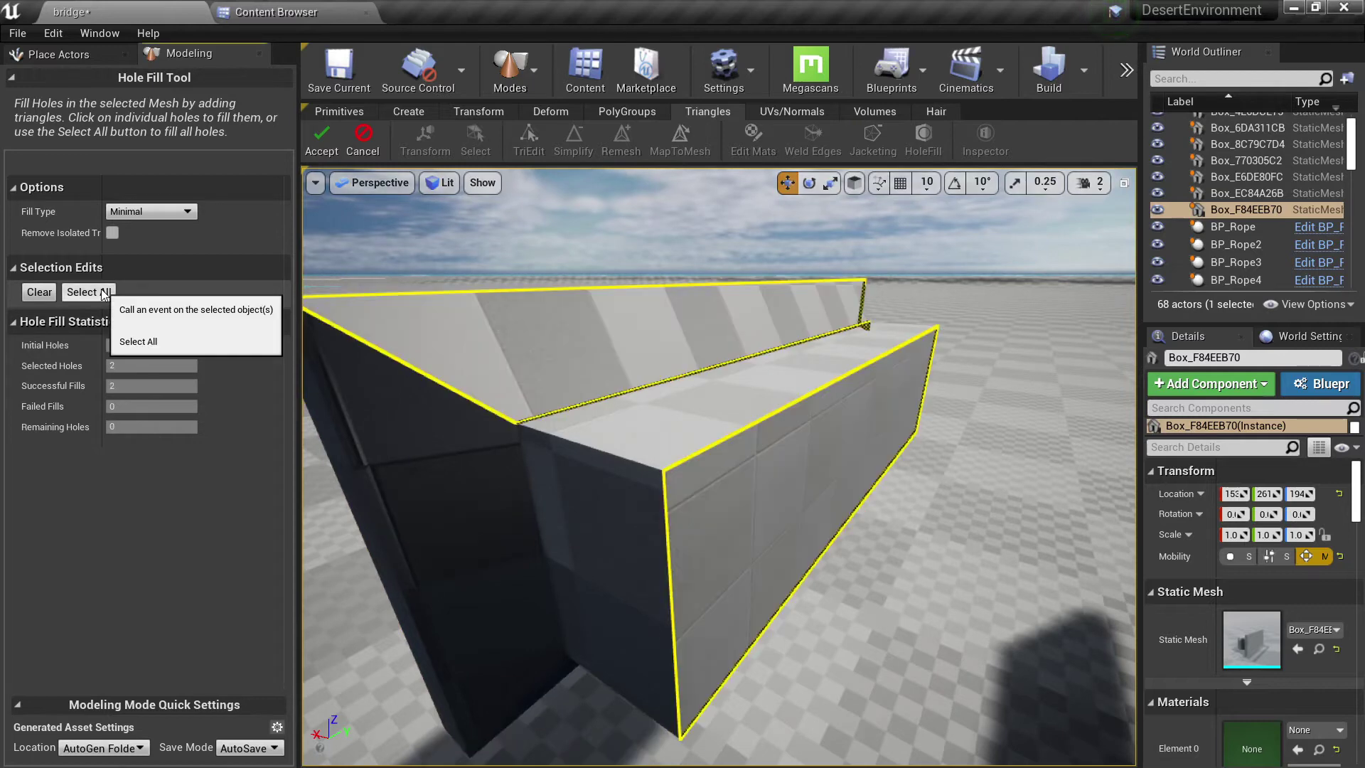
right_click_drag(970, 337, 1021, 342)
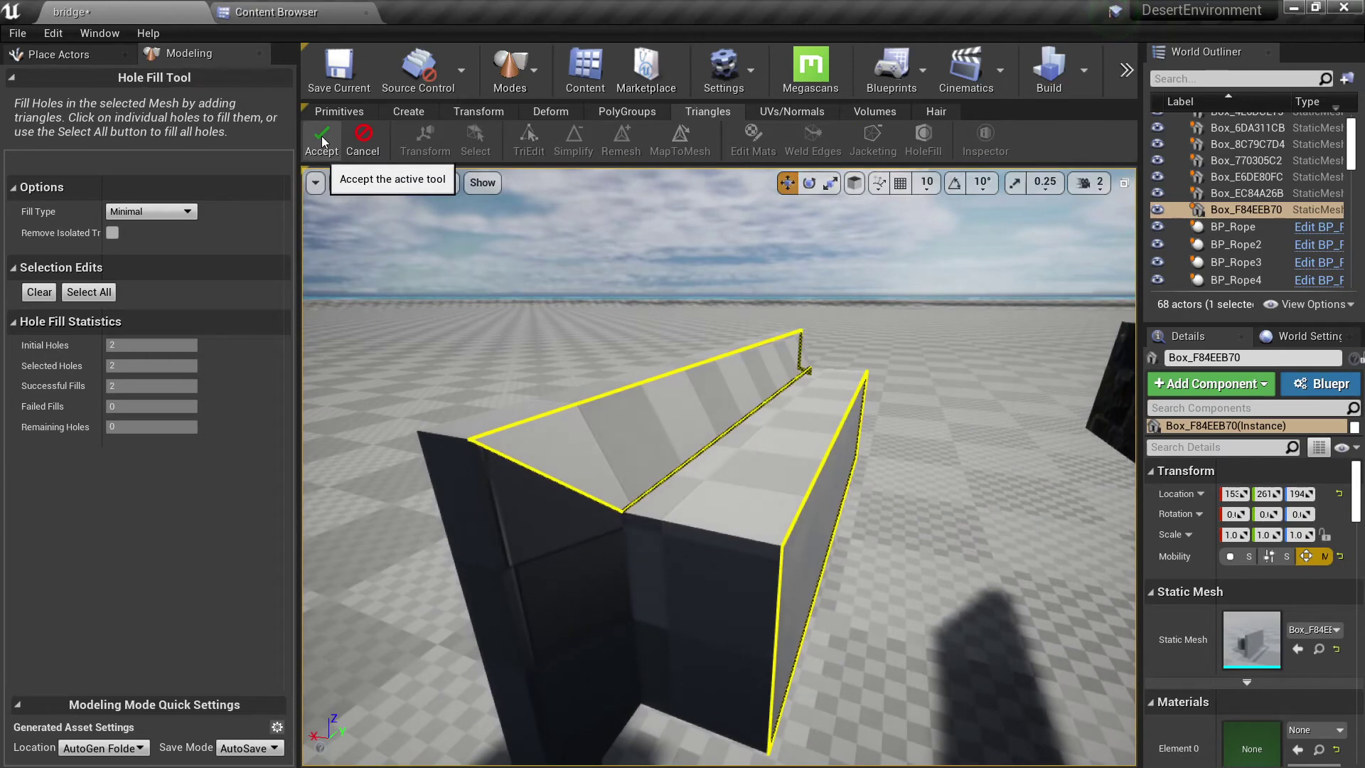
right_click_drag(612, 442, 591, 426)
- Set the fill type to TriangleFan and preview the filled faces in wireframe view
key("alt+3")
key("alt+2")
key("alt+3")
key("alt+4")
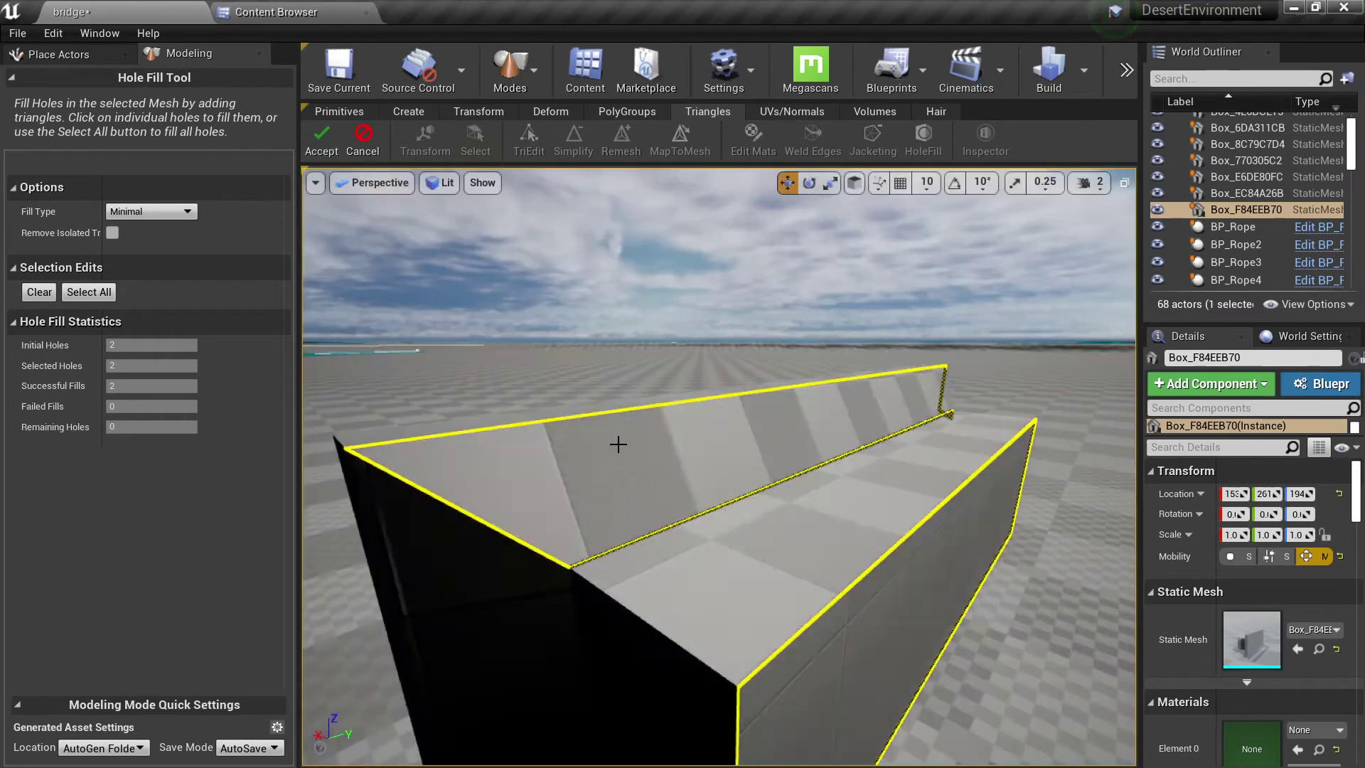
left_click(151, 212)
left_click(142, 235)
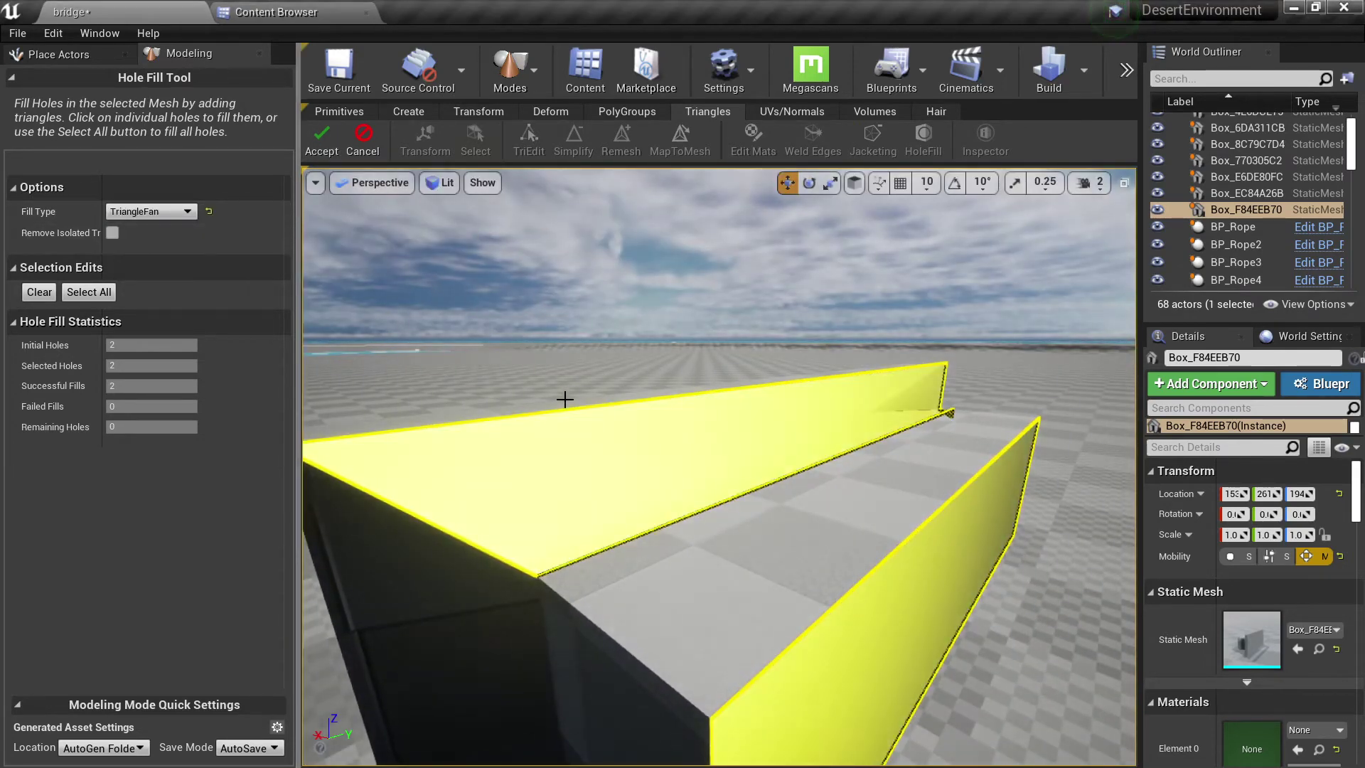
key("alt+1")
- Preview the fill types PolygonEarClipping, Planar, Minimal and Smooth in turn on the selected holes
left_click(152, 211)
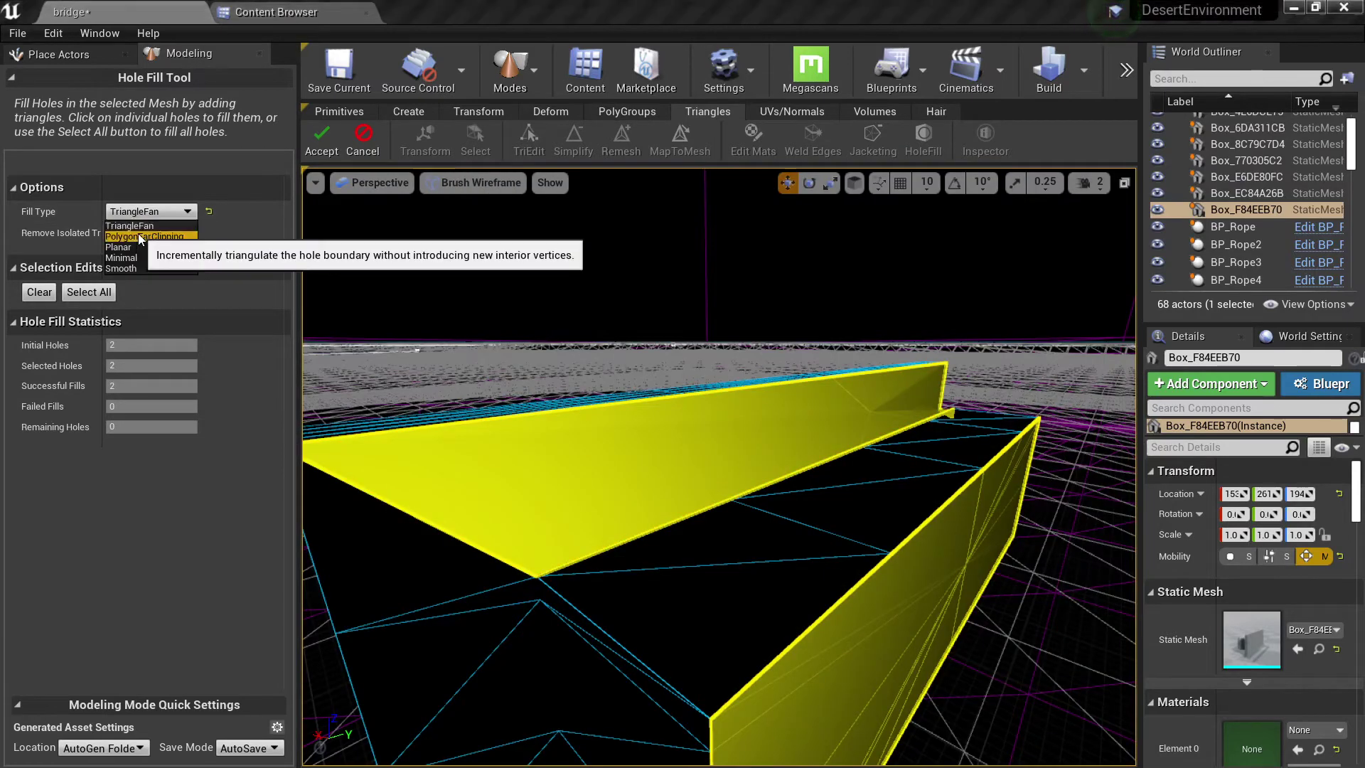
left_click(141, 236)
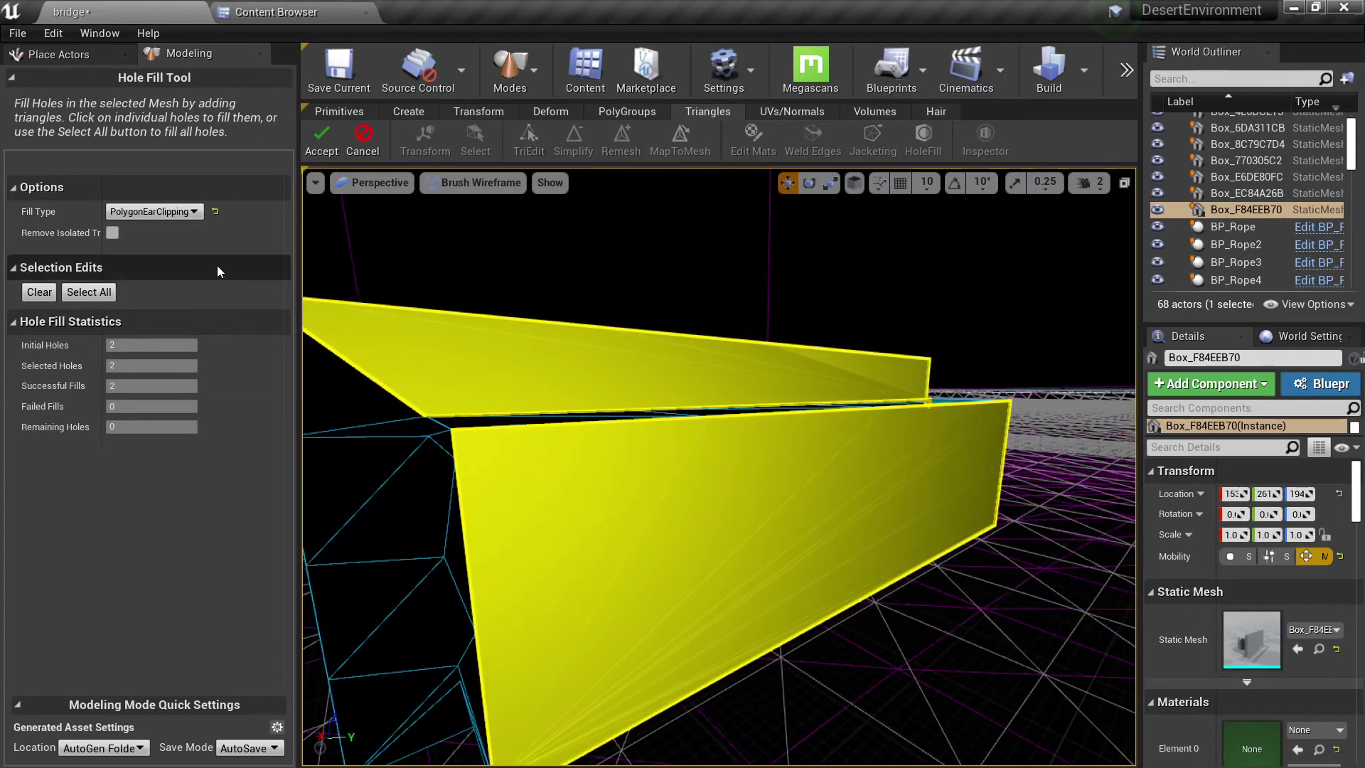
left_click(173, 213)
left_click(129, 250)
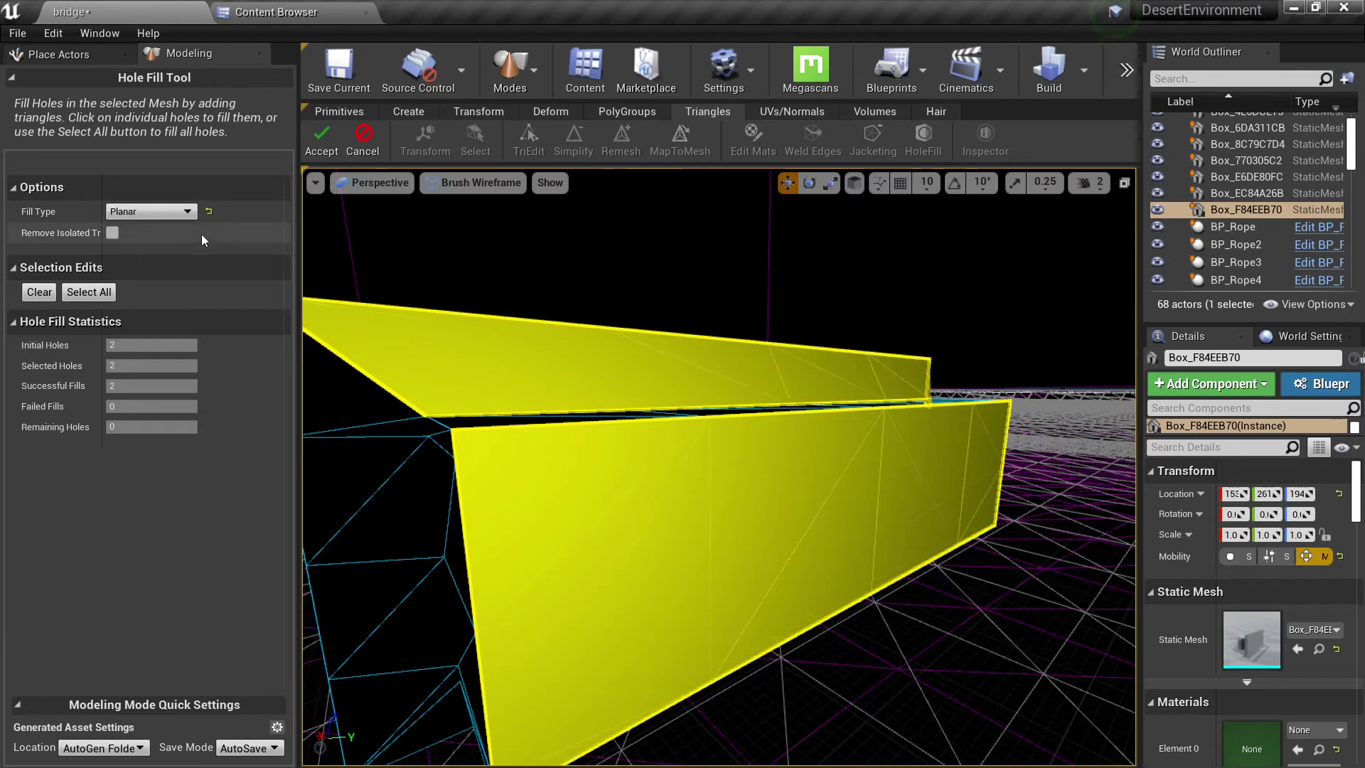
left_click(161, 214)
left_click(143, 258)
left_click(174, 212)
left_click(132, 267)
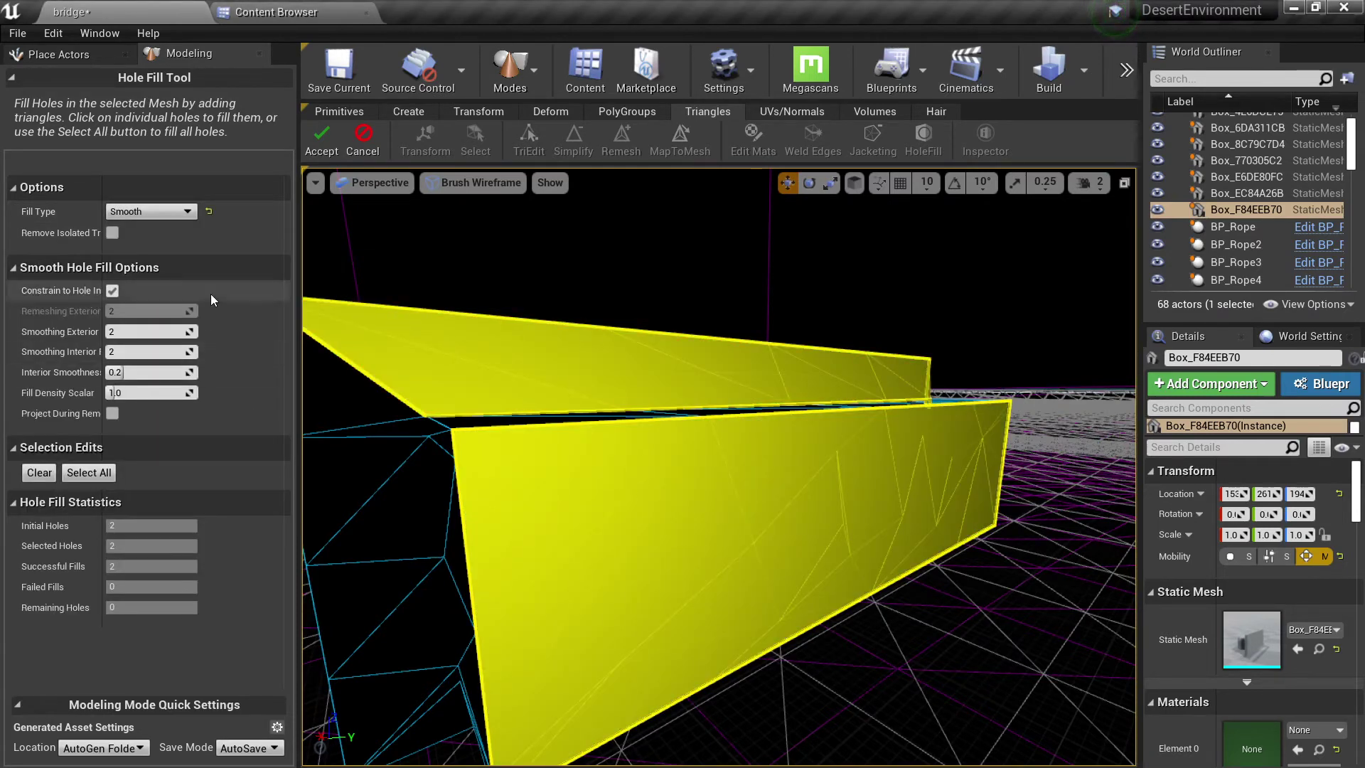
- Preview the TriangleFan fill once more and reset the fill type to its default, Minimal
left_click(151, 211)
left_click(130, 227)
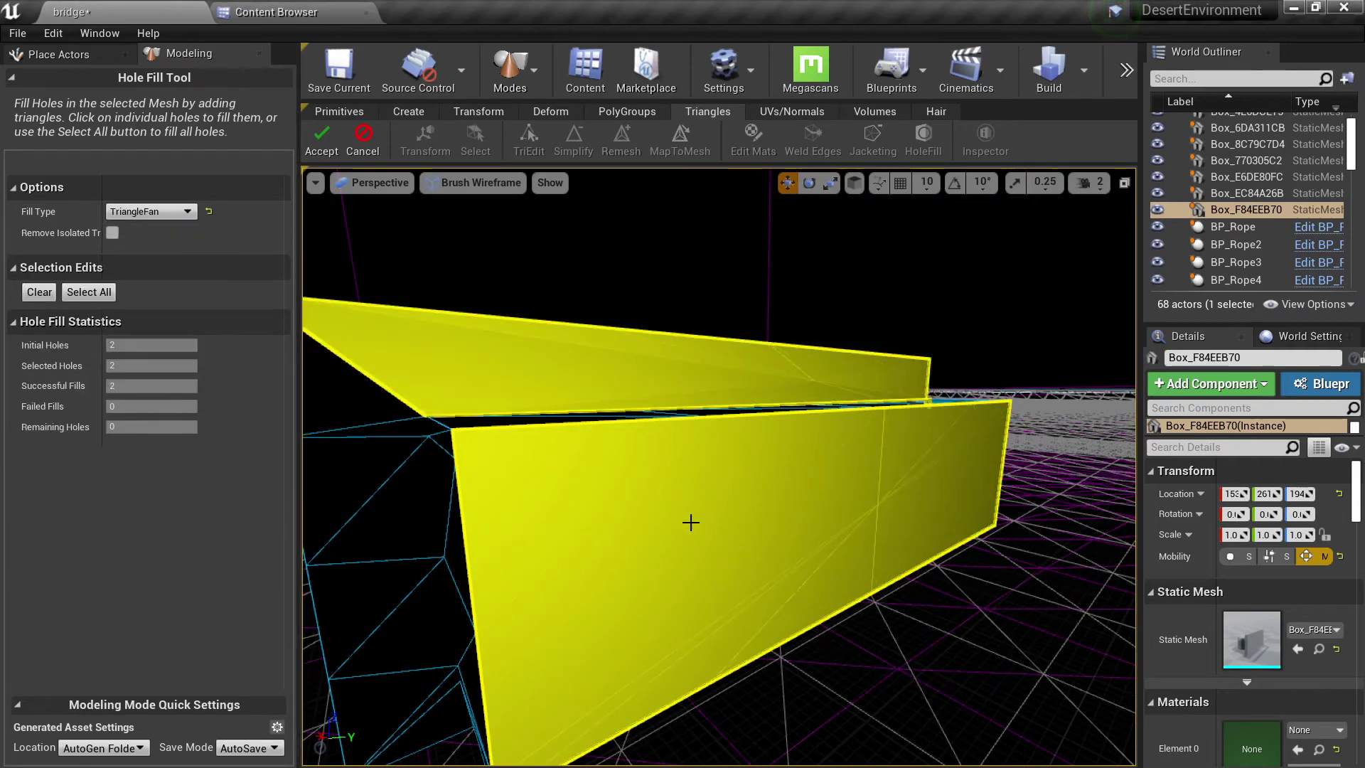
right_click_drag(701, 524, 700, 576)
left_click(209, 211)
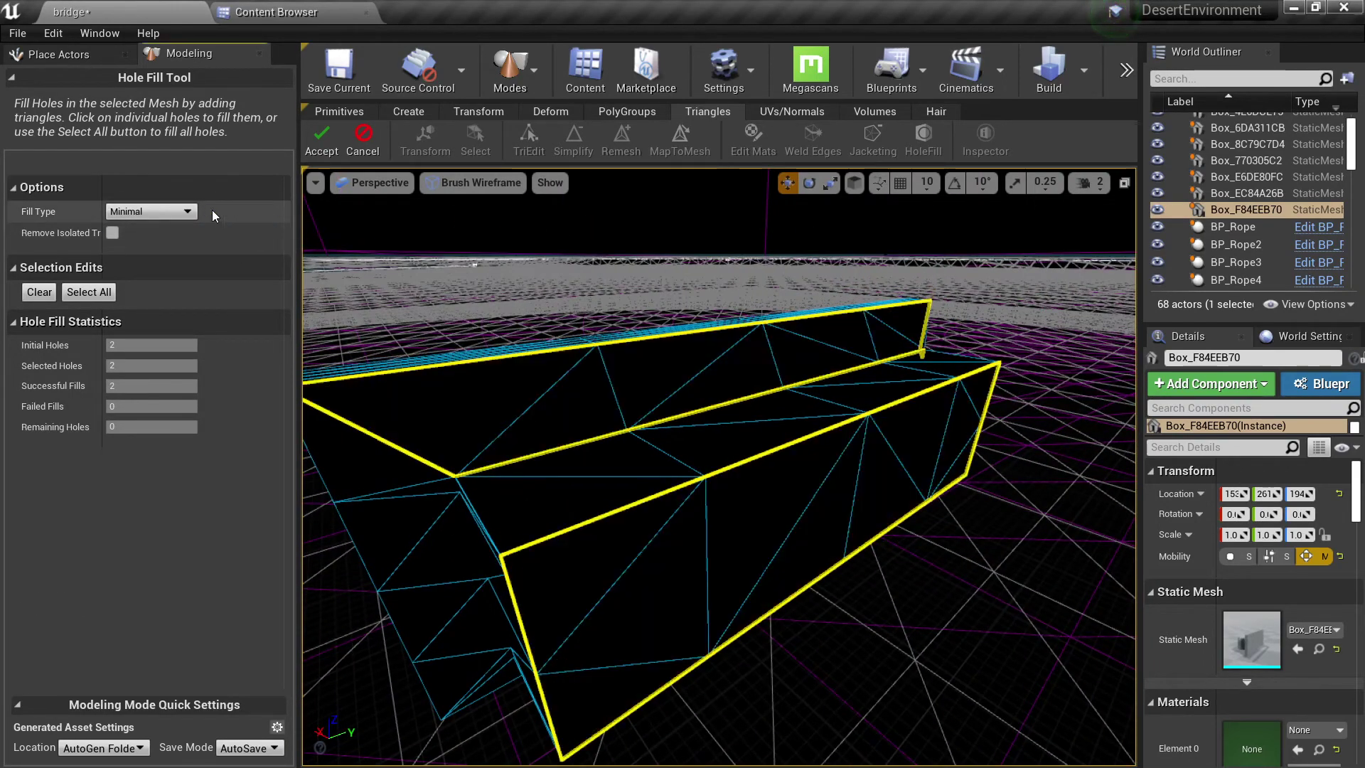
- Return to lit view, check the filled faces from the other end and accept the hole fill
key("alt+4")
key("d")
mouse_move(591, 410)
right_mouse_down()
mouse_move(427, 366)
mouse_move(526, 455)
mouse_move(491, 434)
right_mouse_up()
key("q")
key("e")
right_click_drag(467, 352, 466, 352)
key("q")
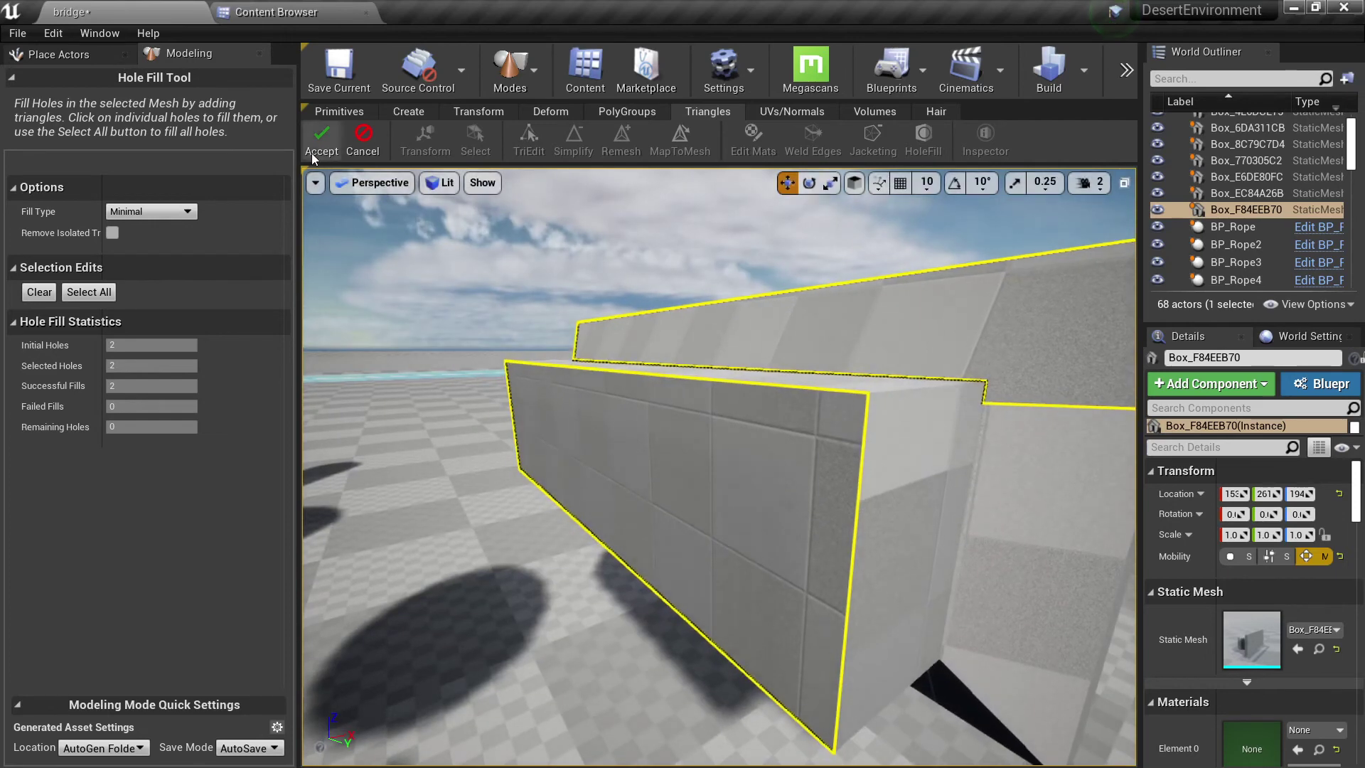
left_click(321, 141)
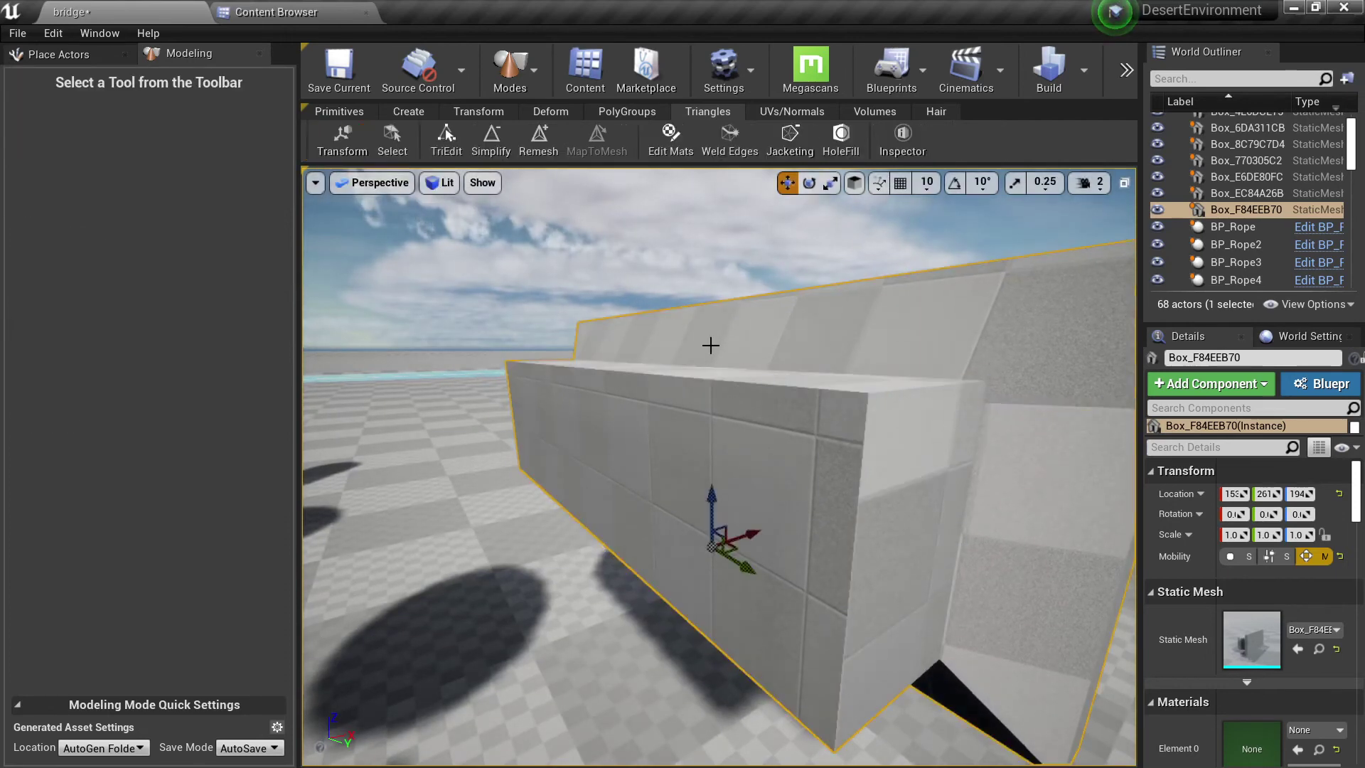
- Check the box for remaining holes with HoleFill and close the tool
left_click(838, 139)
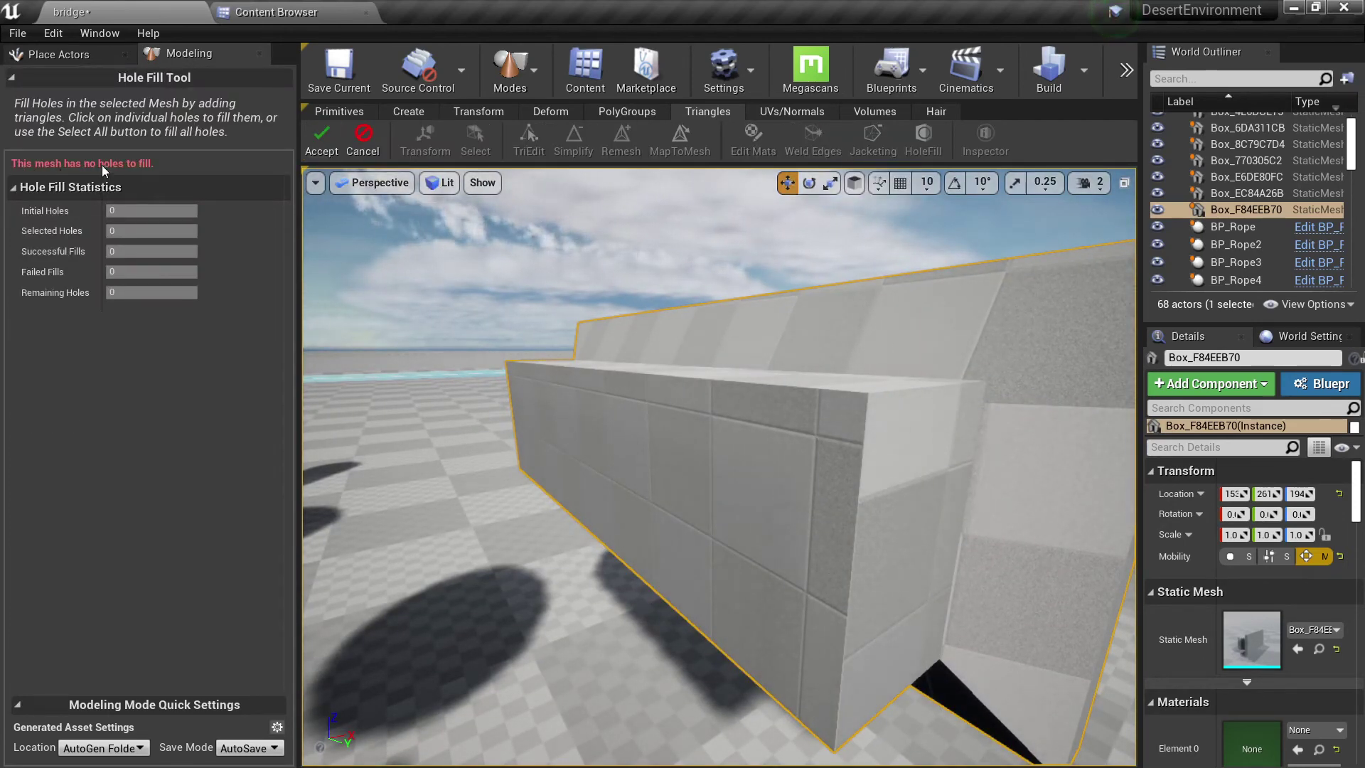
left_click(335, 146)
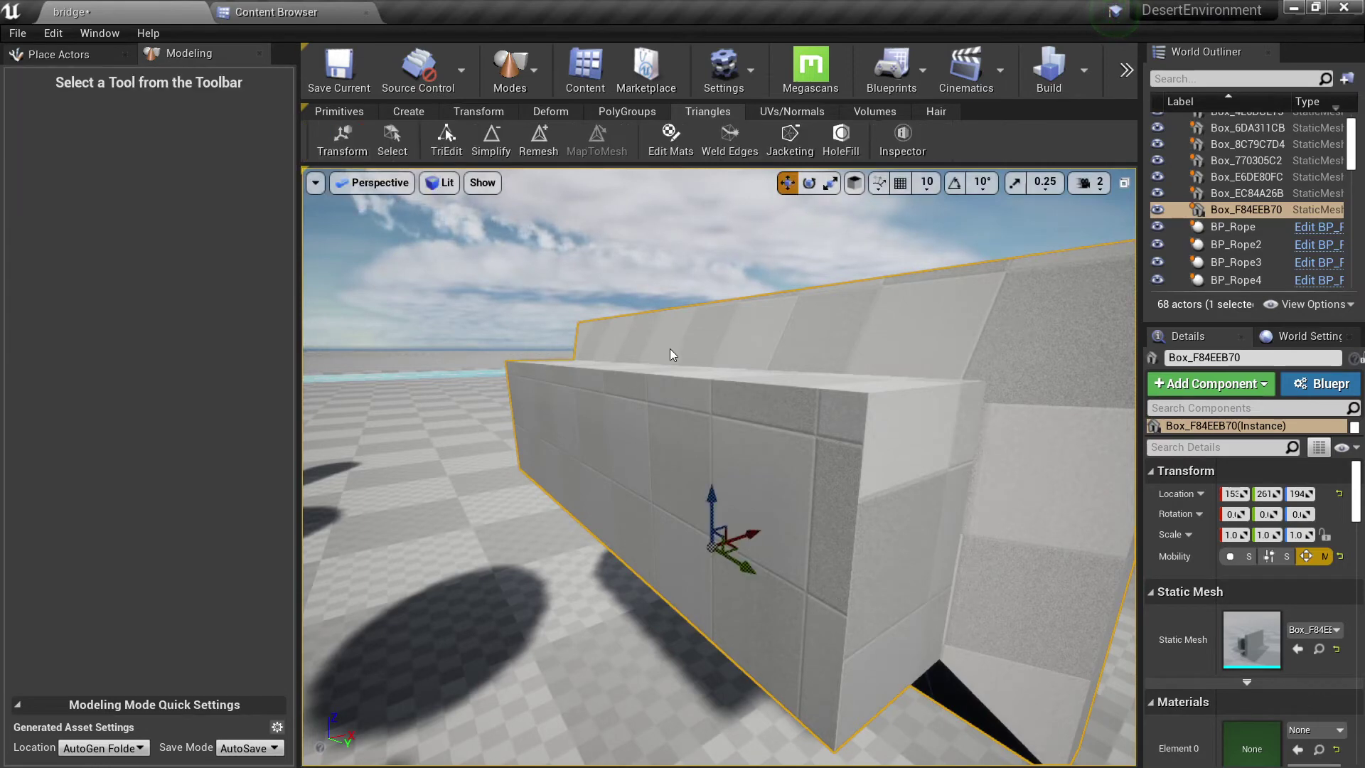
right_click_drag(682, 441, 867, 440)
right_click_drag(720, 467, 714, 497)
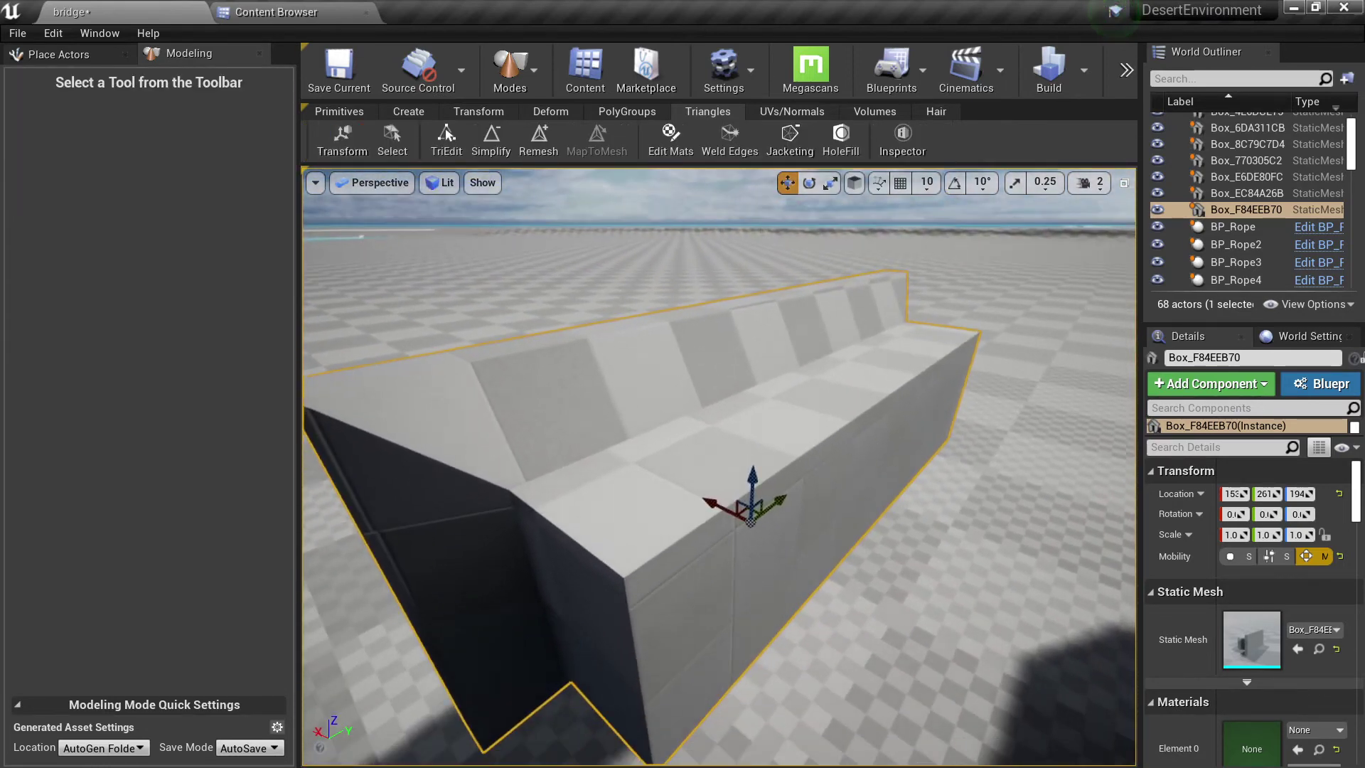
right_click_drag(384, 433, 377, 434)
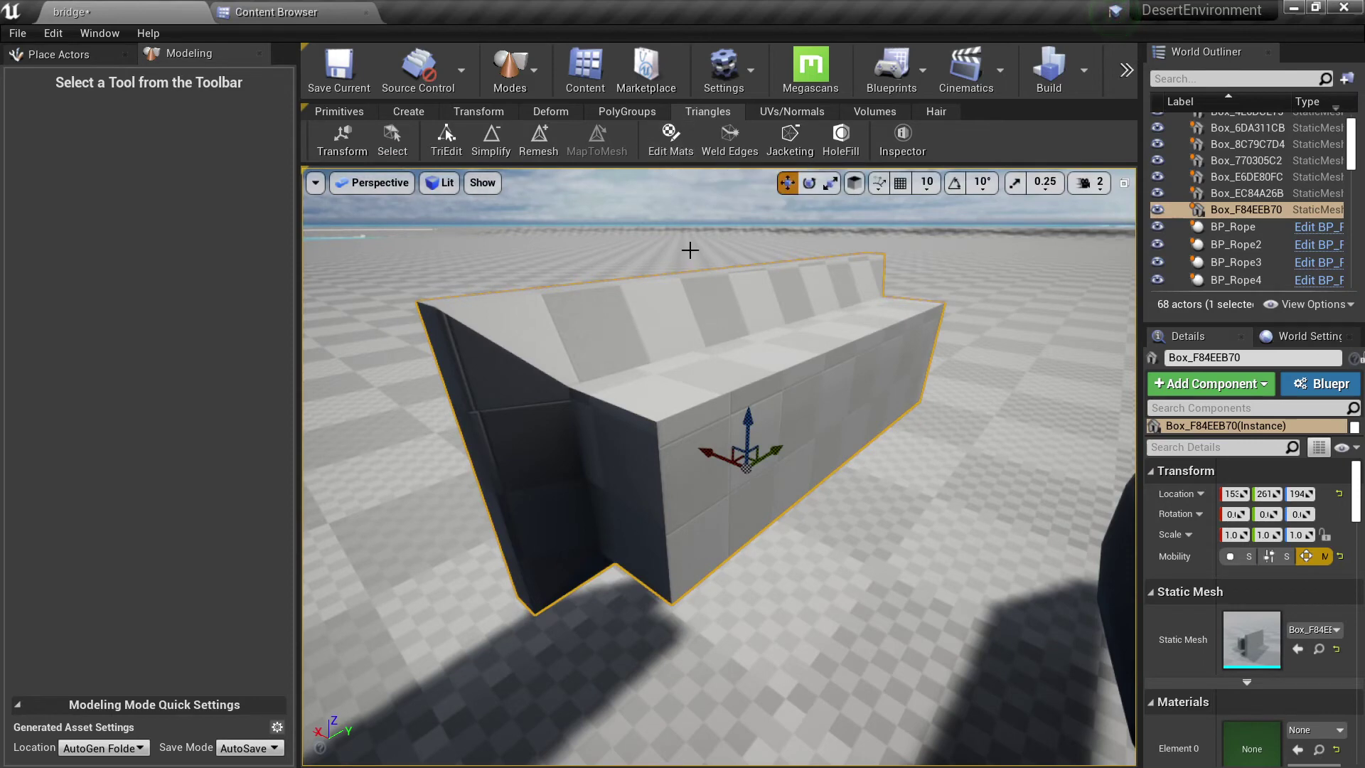
scroll(688, 292, "up", 5)
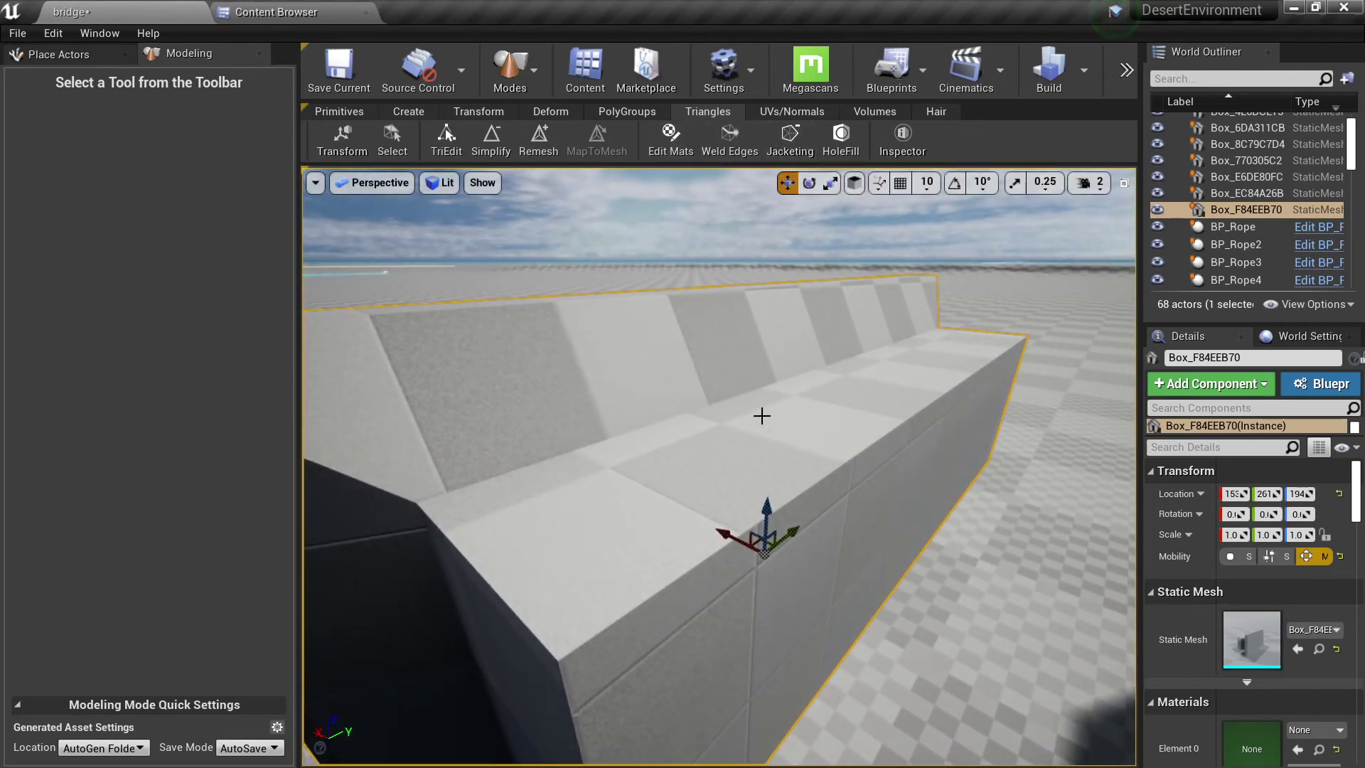
key("s")
right_click_drag(759, 411, 787, 387)
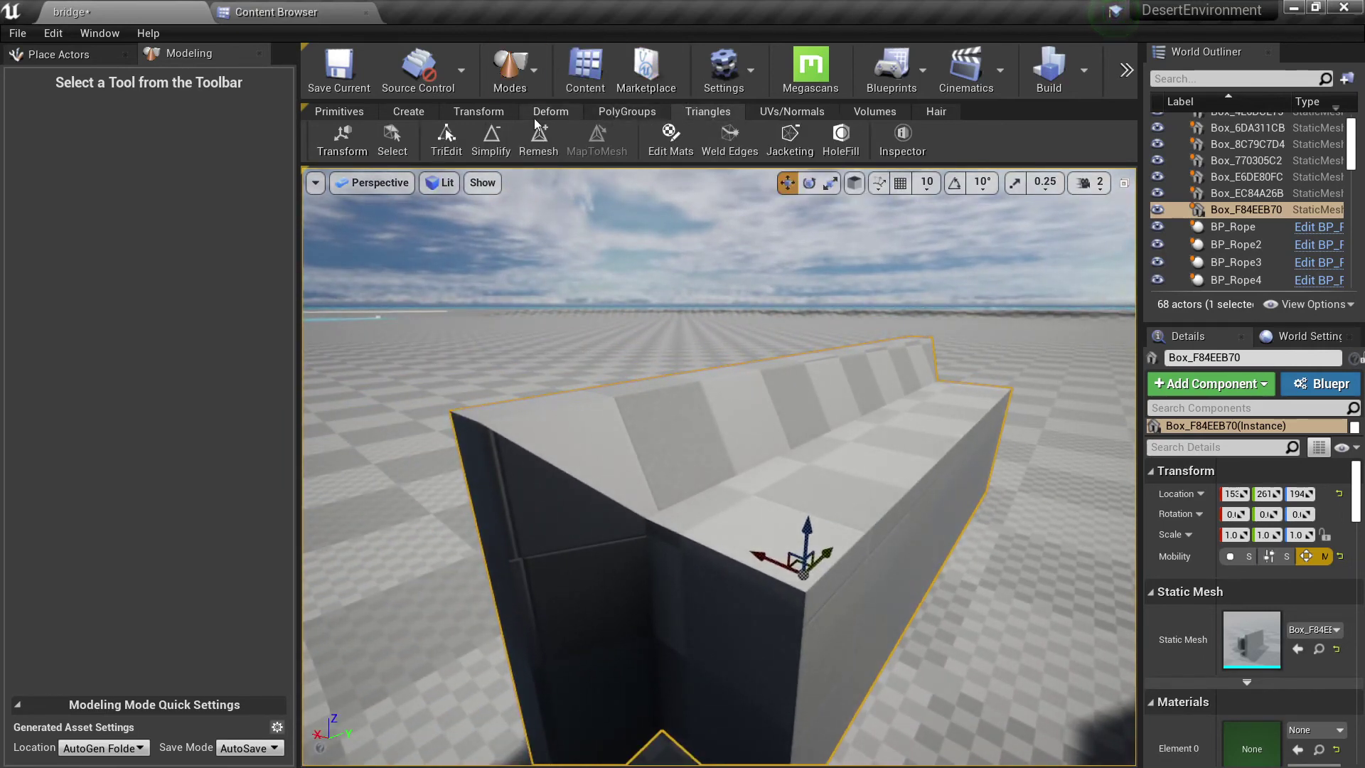
key("w")
mouse_move(817, 369)
right_mouse_down()
mouse_move(833, 353)
mouse_move(802, 355)
right_mouse_up()
key("s")
key("w")
left_click_drag(882, 388, 908, 374, "alt")
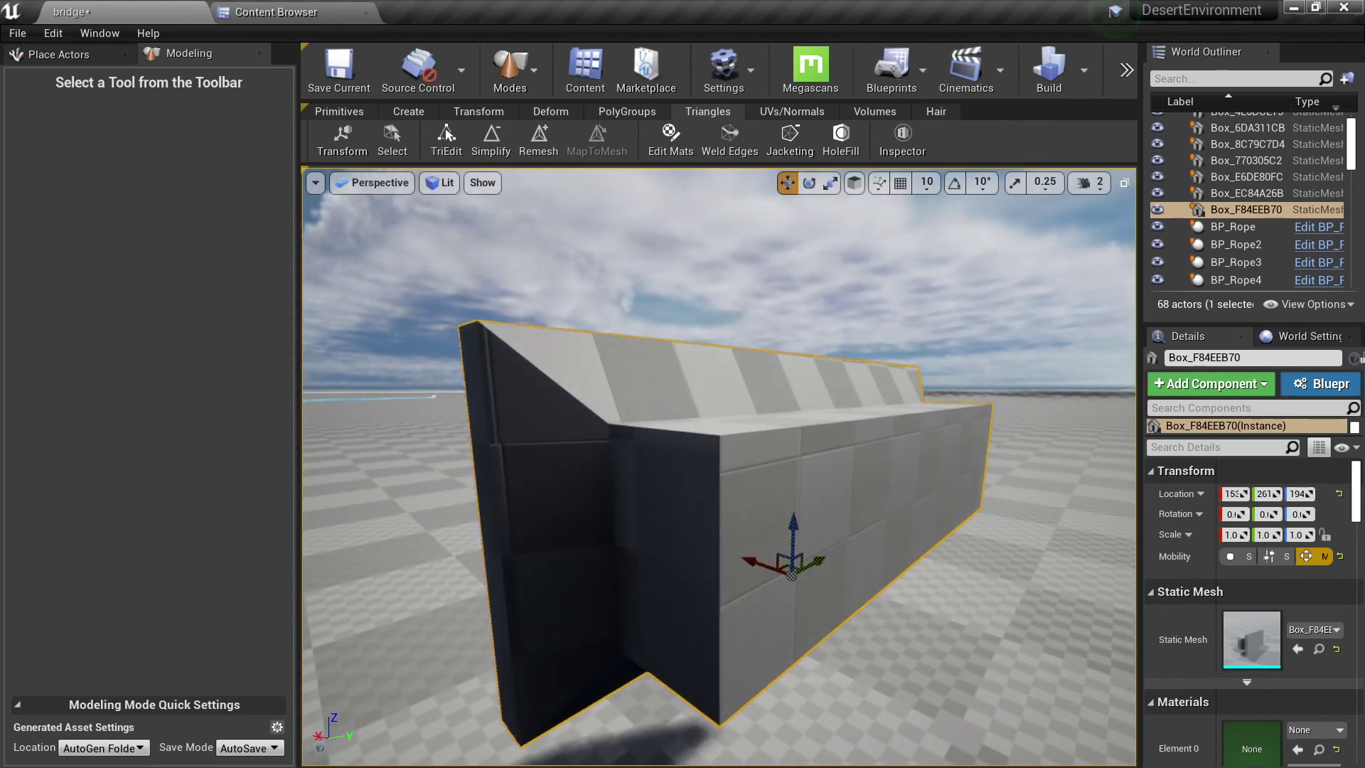
left_click_drag(909, 374, 914, 376, "alt")
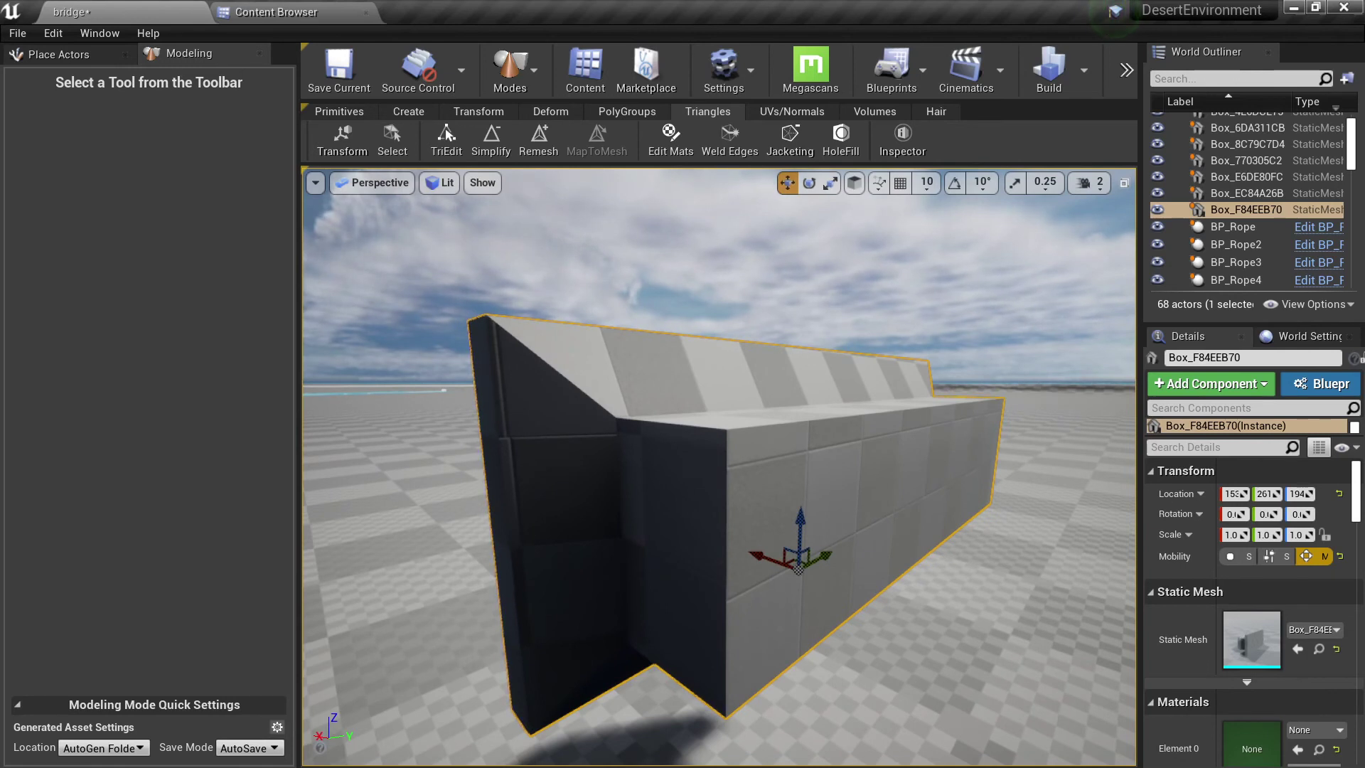
right_click_drag(718, 462, 740, 462)
left_click_drag(930, 379, 934, 379, "alt")
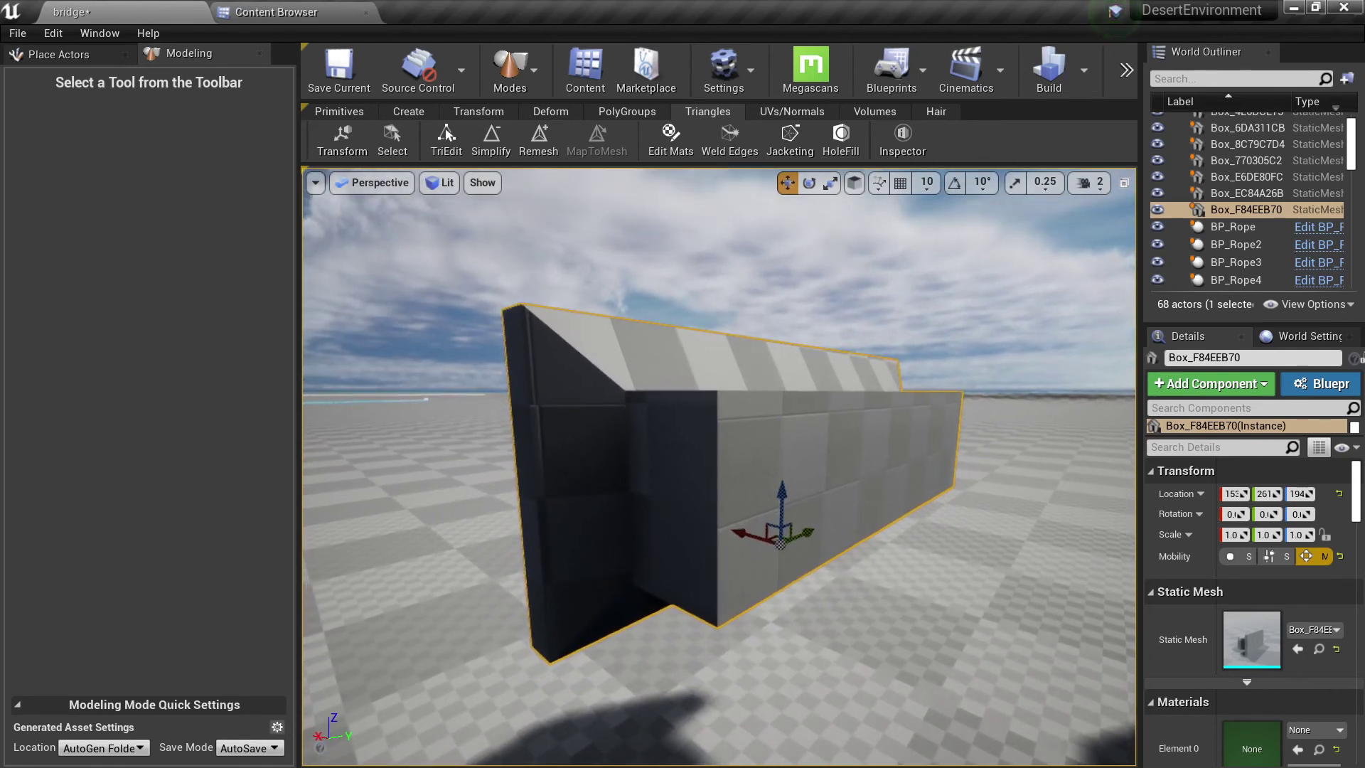